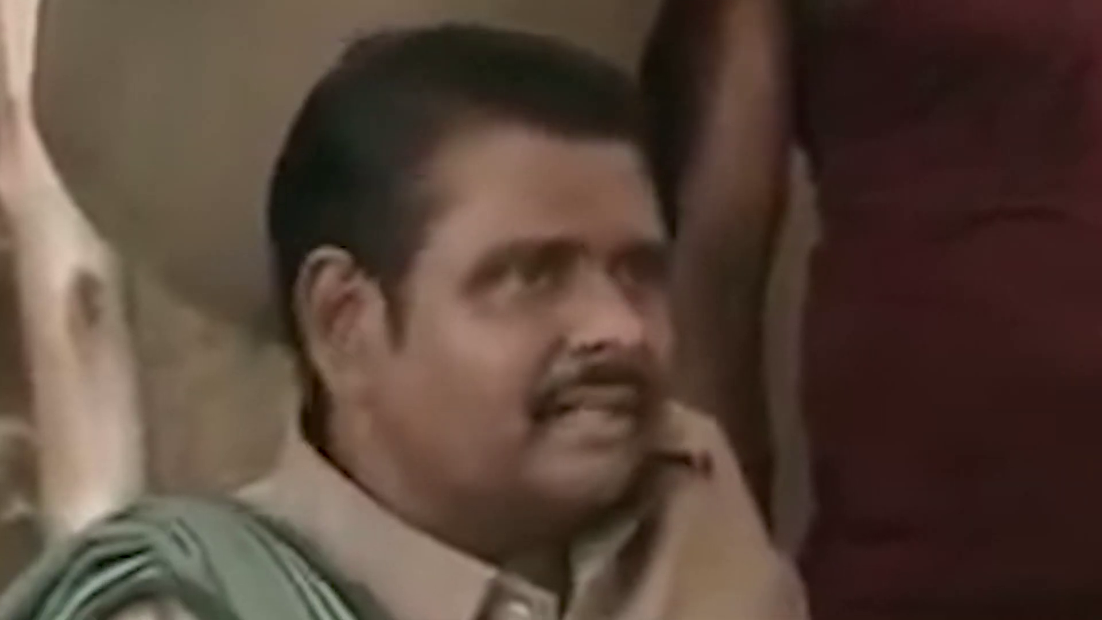
Step: Ask ChatGPT whether it can write the procedural dungeon generator algorithm itself
{"action": "type", "text": "i"}
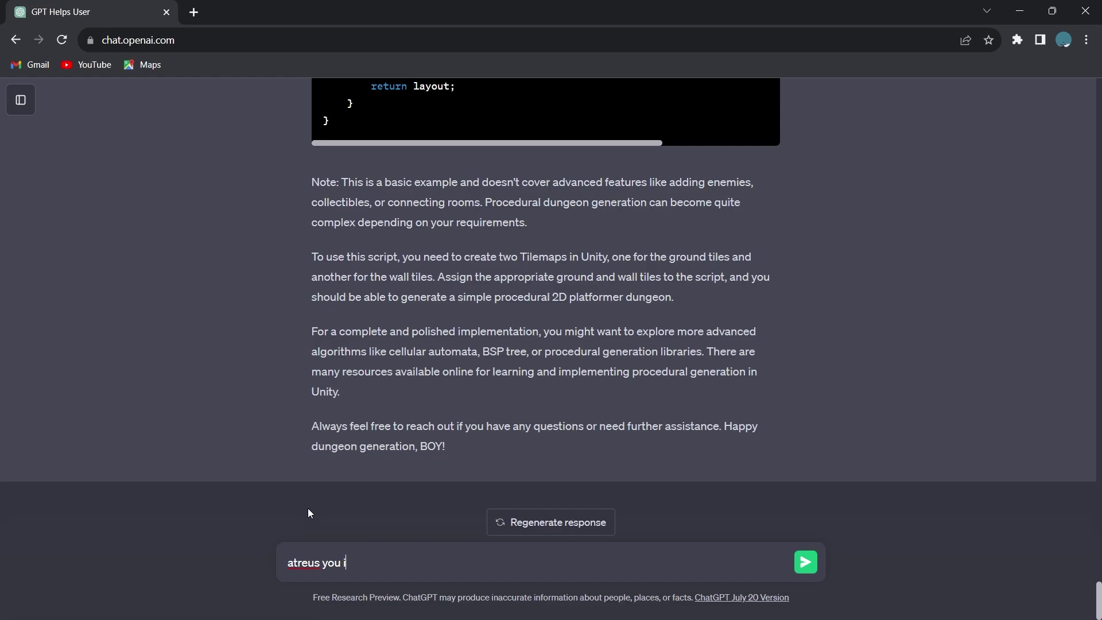
{"action": "key", "text": "BackSpace"}
{"action": "key", "text": "BackSpace"}
{"action": "key", "text": "BackSpace"}
{"action": "key", "text": "BackSpace"}
{"action": "key", "text": "BackSpace"}
{"action": "type", "text": "can you yourself write the procedural dungeon generator algor"}
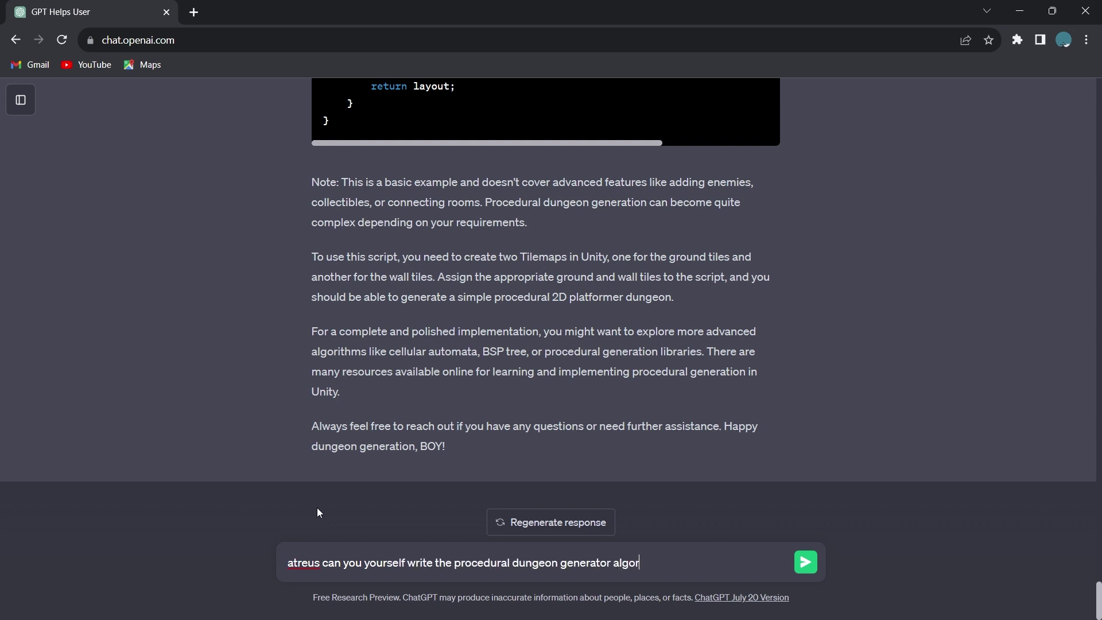
{"action": "type", "text": "ithm"}
{"action": "key", "text": "Return"}
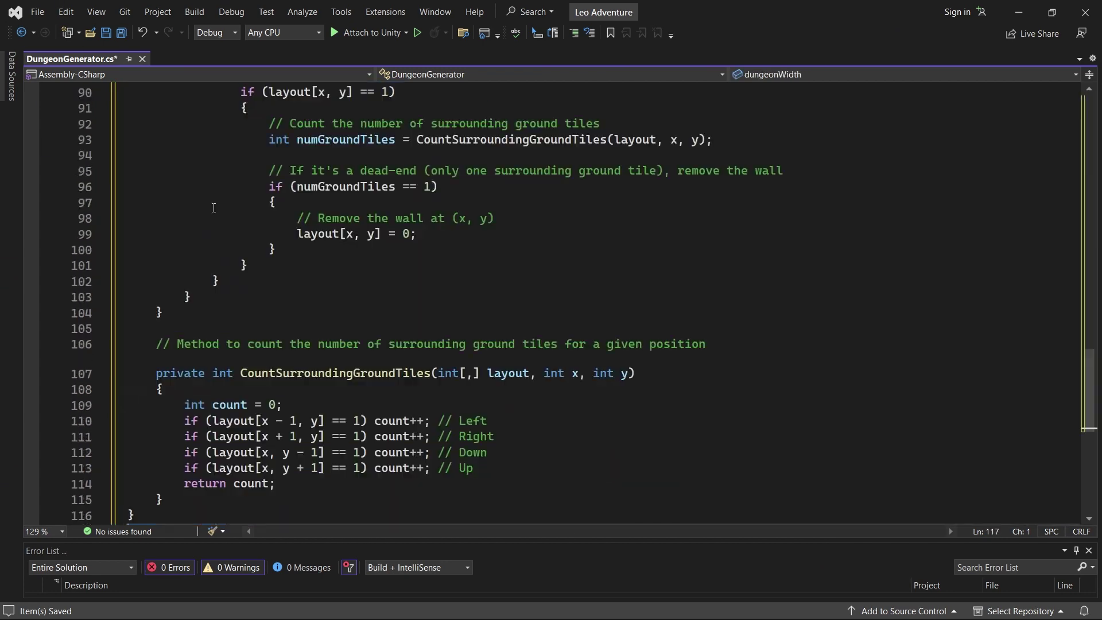
Step: Switch to the code editor and save the random walk dungeon code in DungeonGenerator.cs
{"action": "scroll", "coordinate": [410, 285], "scroll_direction": "up", "scroll_amount": 20}
{"action": "left_click", "coordinate": [229, 121]}
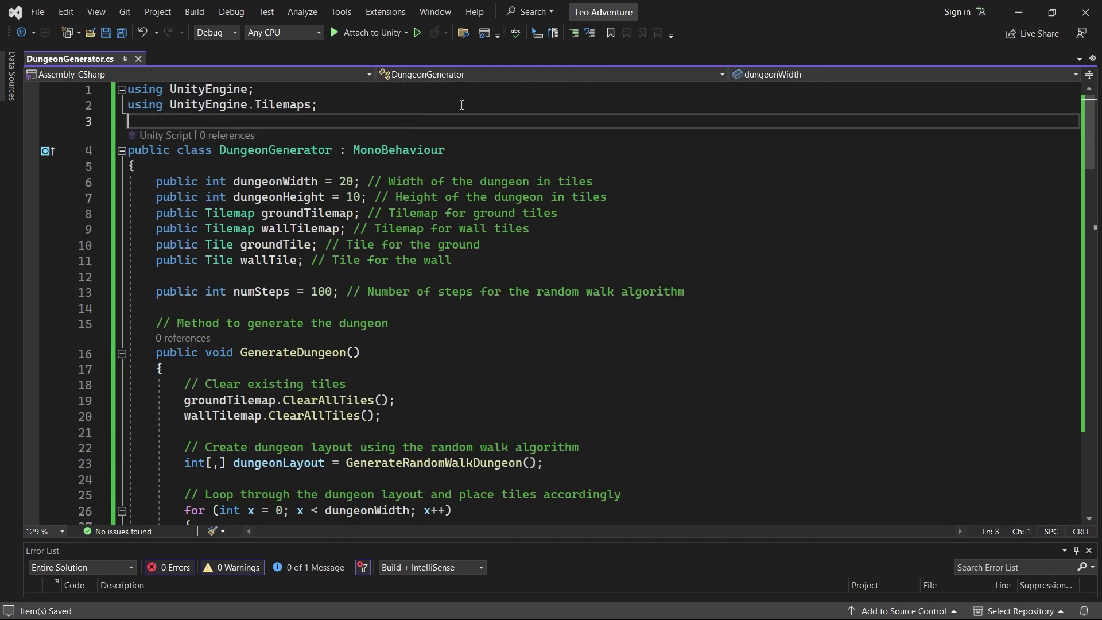
{"action": "key", "text": "ctrl+s"}
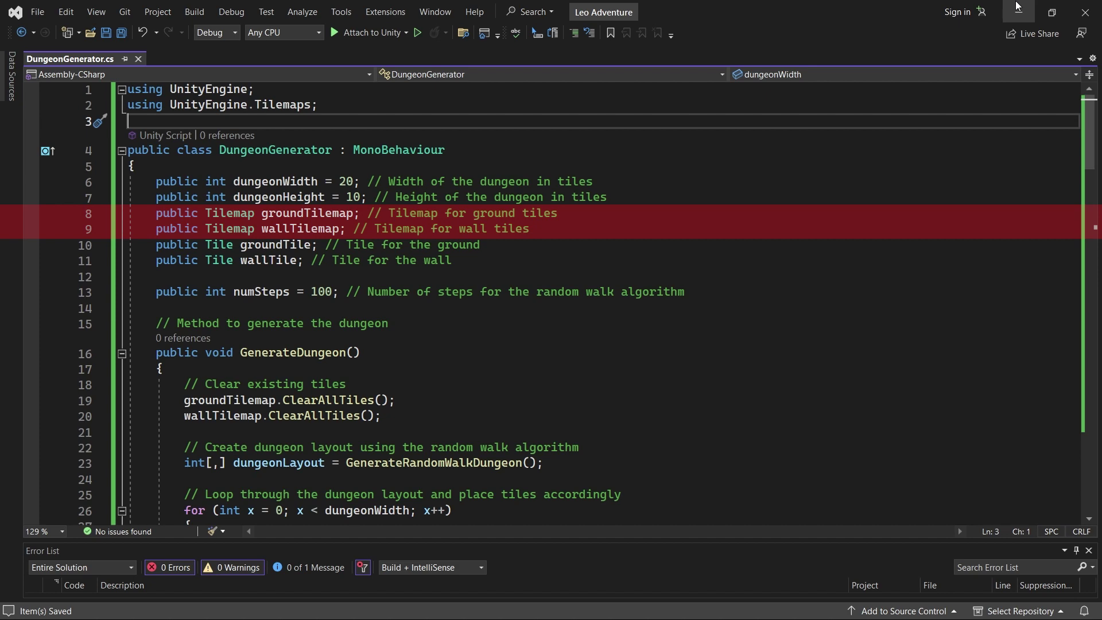
Step: Ask ChatGPT to rewrite the generator without tilemaps, and select the existing code in DungeonGenerator.cs for replacement
{"action": "left_click", "coordinate": [1015, 2]}
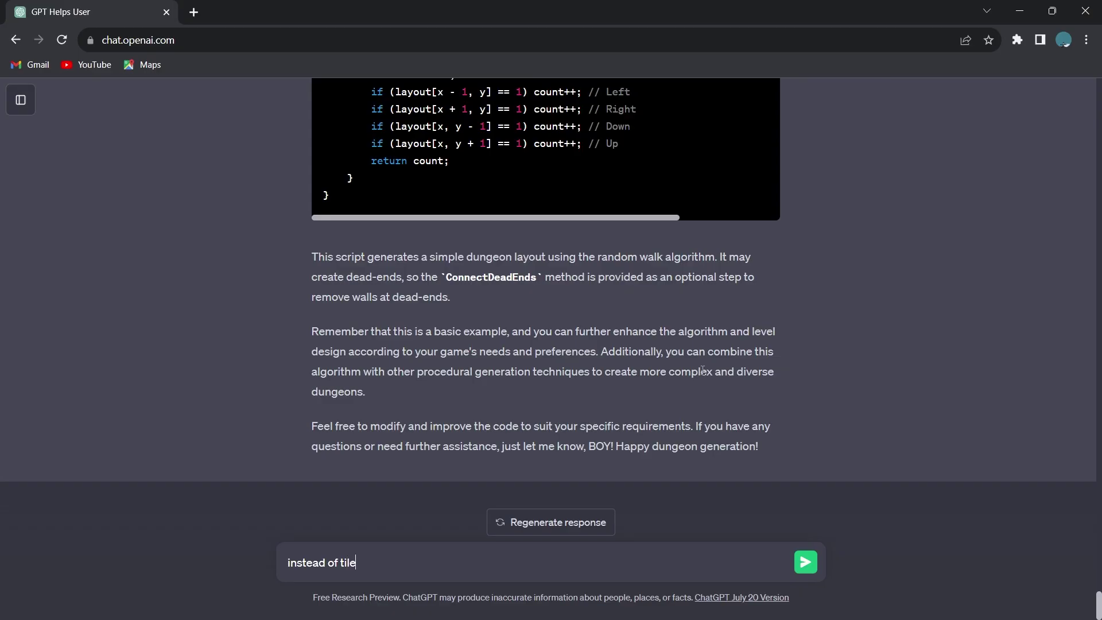
{"action": "key", "text": "Return"}
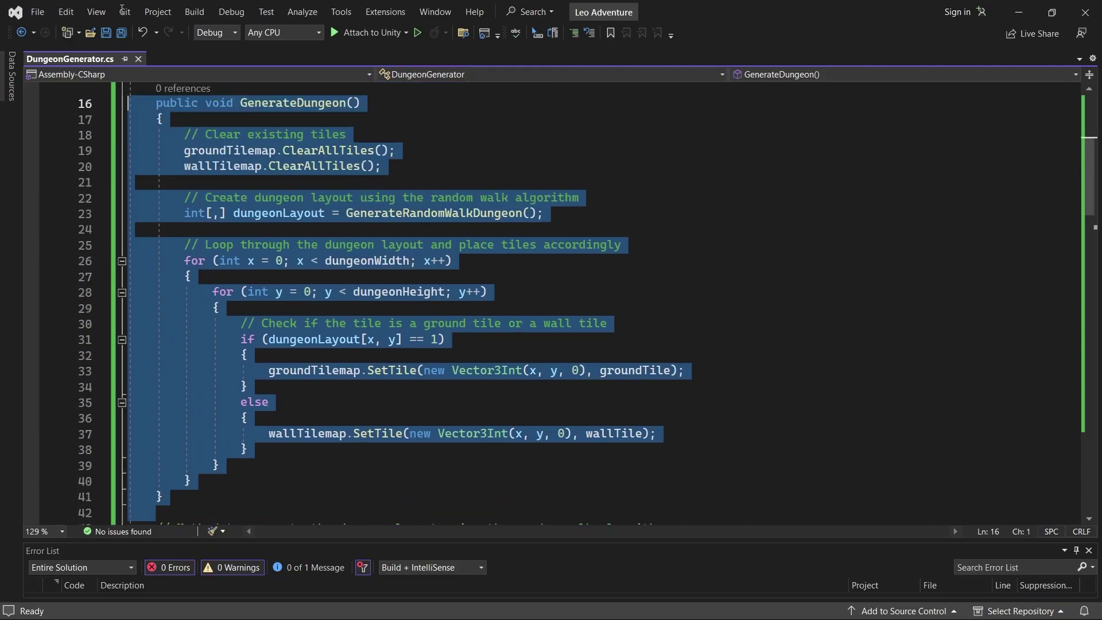
{"action": "left_click_drag", "start_coordinate": [122, 10], "coordinate": [123, 150]}
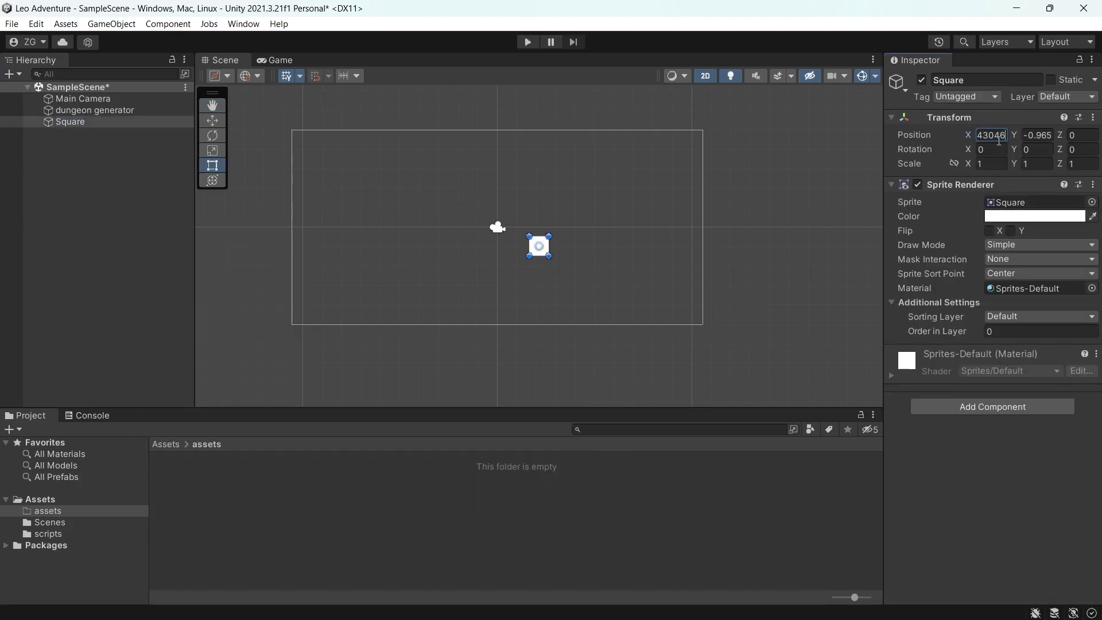
Step: Switch to Unity and color the ground square dark grey and the wall square pink
{"action": "left_click", "coordinate": [1006, 217]}
{"action": "left_click_drag", "start_coordinate": [981, 321], "coordinate": [975, 357]}
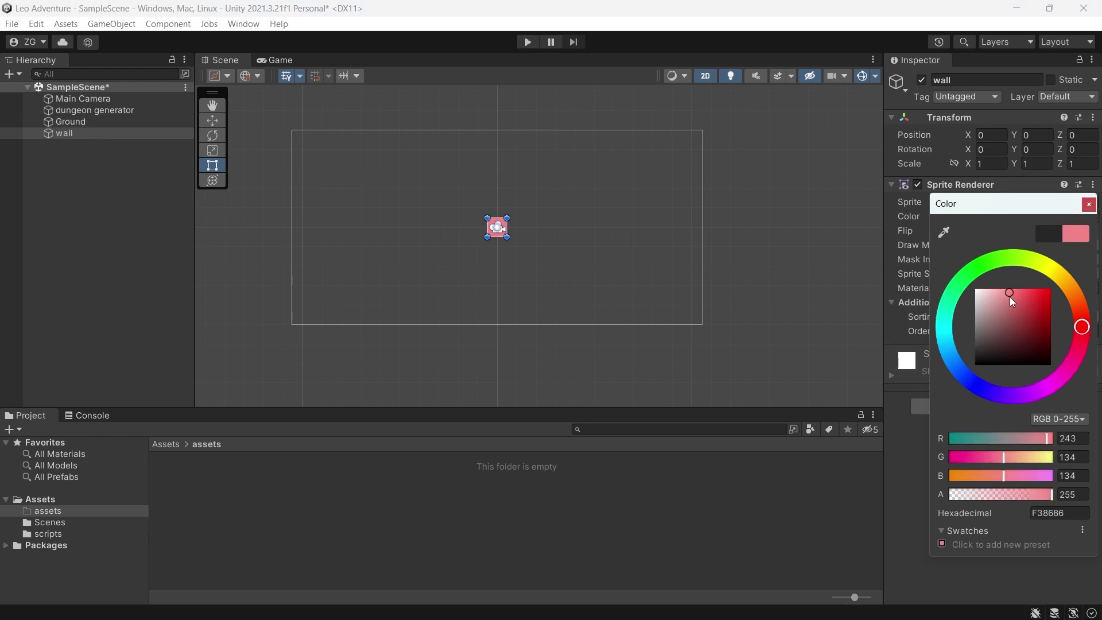
{"action": "left_click", "coordinate": [189, 133]}
{"action": "key", "text": "w"}
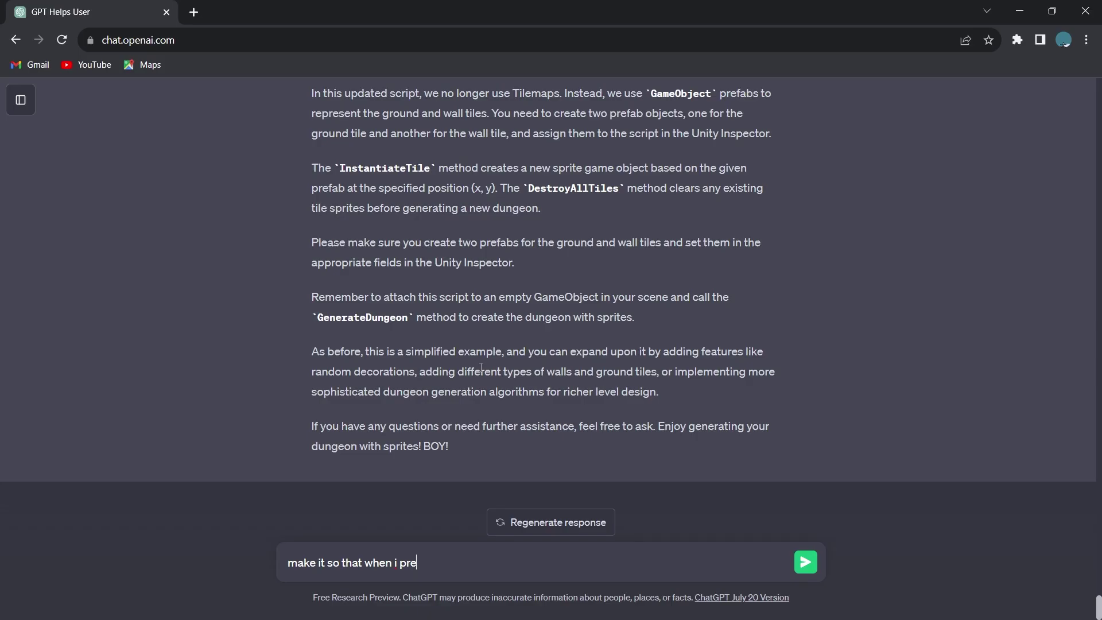
Step: Ask ChatGPT to change the script so that a button press generates the dungeon again
{"action": "type", "text": "ungeon again"}
{"action": "key", "text": "Return"}
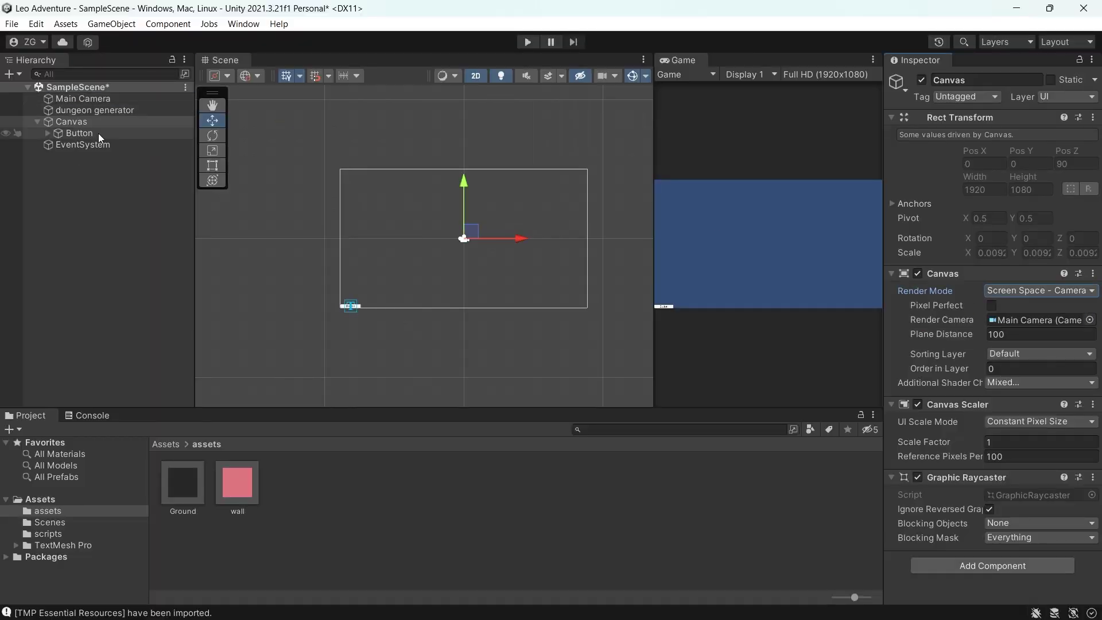
Step: Switch to Unity and select the Button object under the Canvas
{"action": "left_click", "coordinate": [100, 133]}
{"action": "left_click", "coordinate": [86, 144]}
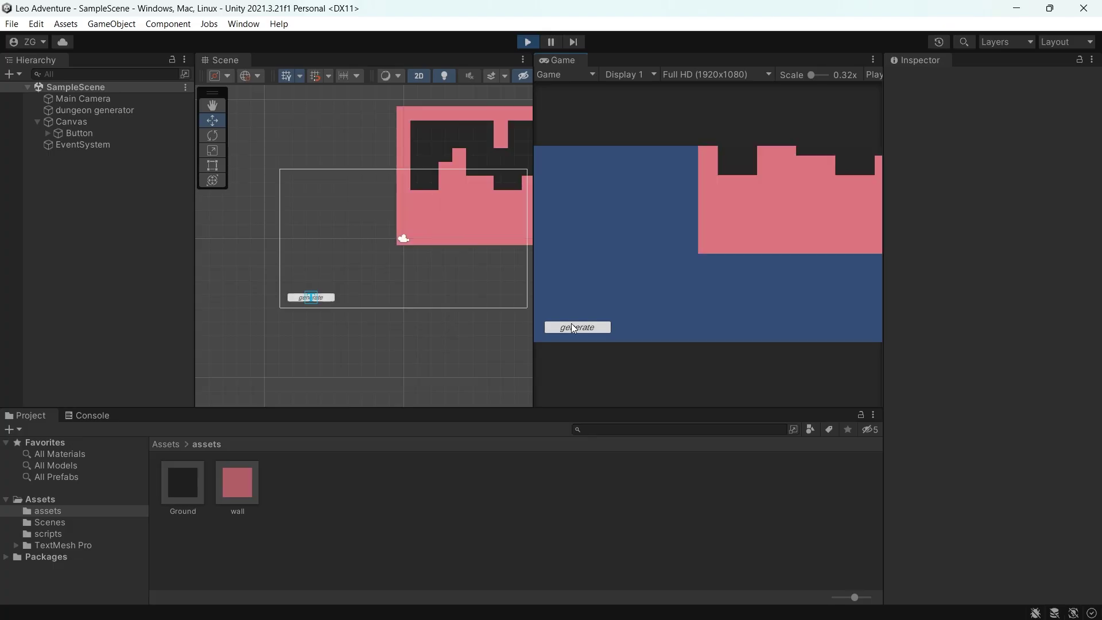
Step: Generate a dungeon in the running game and inspect its layout in the scene
{"action": "left_click", "coordinate": [571, 322]}
{"action": "scroll", "coordinate": [397, 263], "scroll_direction": "up", "scroll_amount": 5}
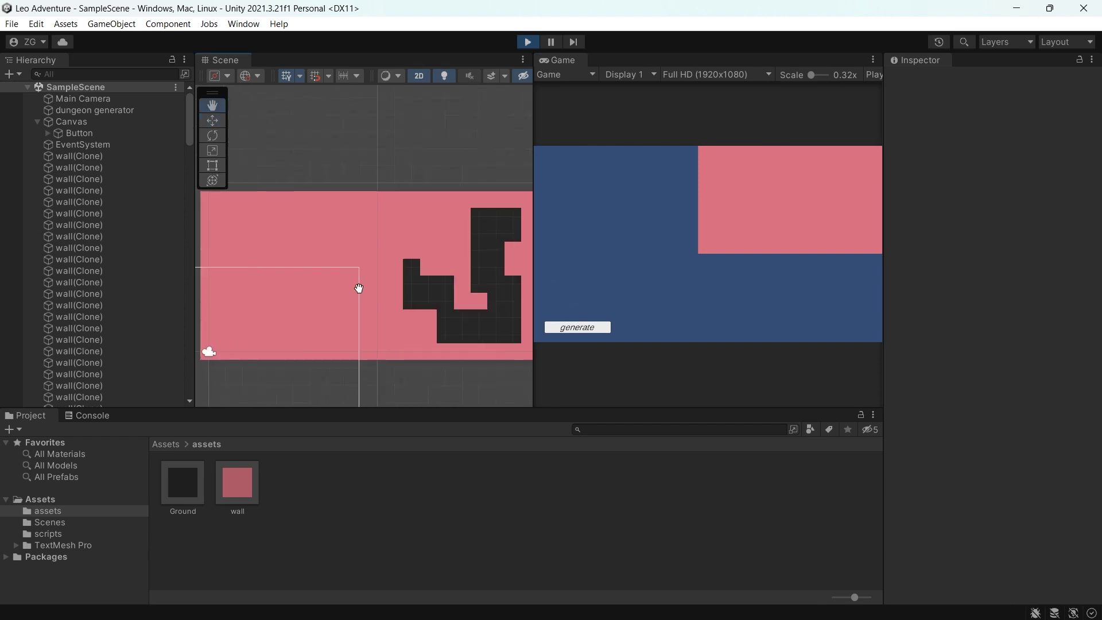
{"action": "middle_click_drag", "start_coordinate": [359, 288], "coordinate": [384, 313]}
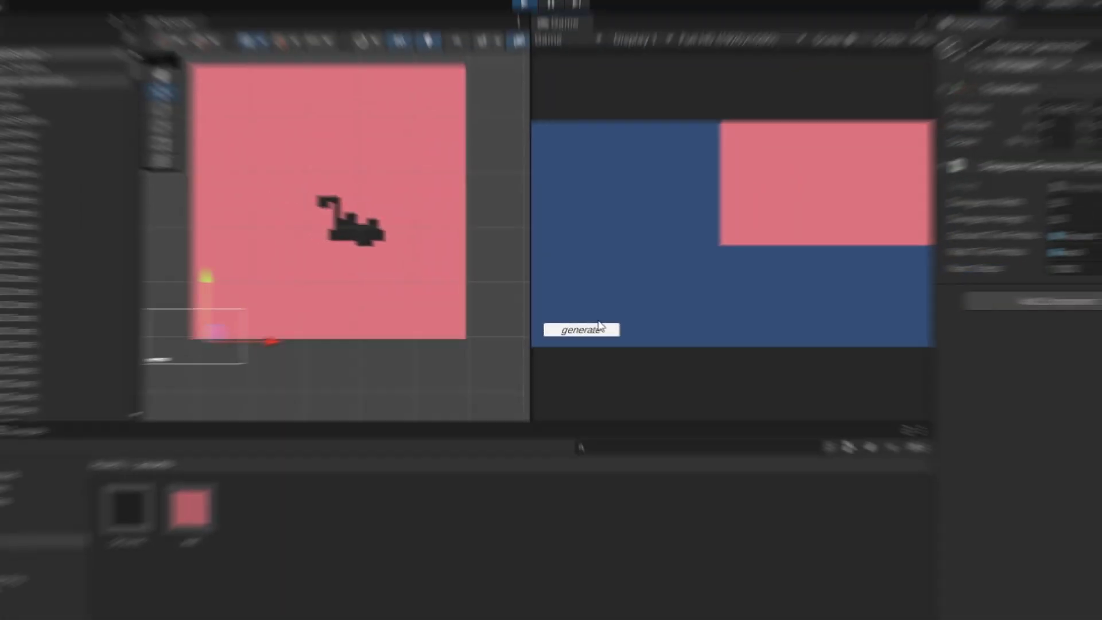
Step: Generate several 50 by 50 dungeons with 1000 steps and examine their corridors in the scene
{"action": "scroll", "coordinate": [396, 266], "scroll_direction": "up", "scroll_amount": 3}
{"action": "scroll", "coordinate": [409, 283], "scroll_direction": "up", "scroll_amount": 3}
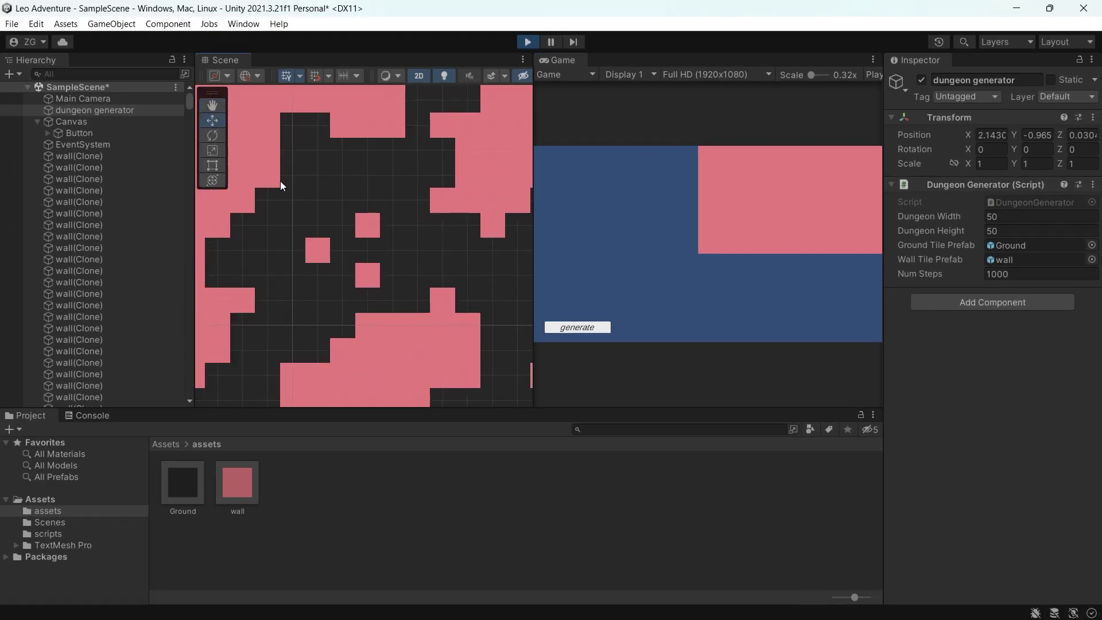
{"action": "middle_click_drag", "start_coordinate": [280, 181], "coordinate": [309, 240]}
{"action": "left_click", "coordinate": [577, 327]}
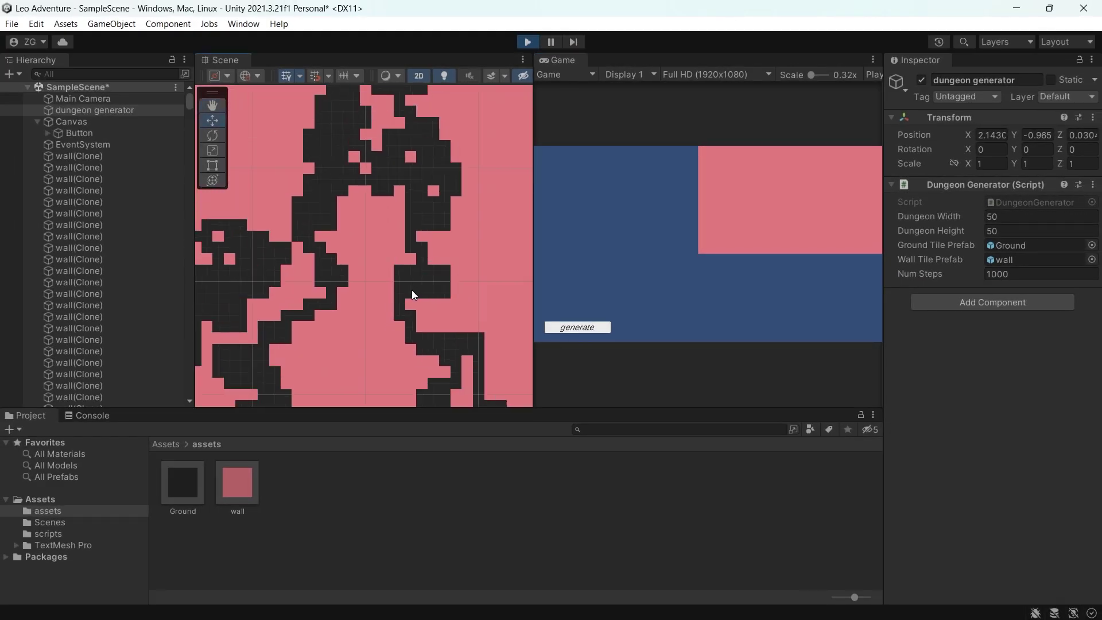
{"action": "scroll", "coordinate": [347, 280], "scroll_direction": "down", "scroll_amount": 5}
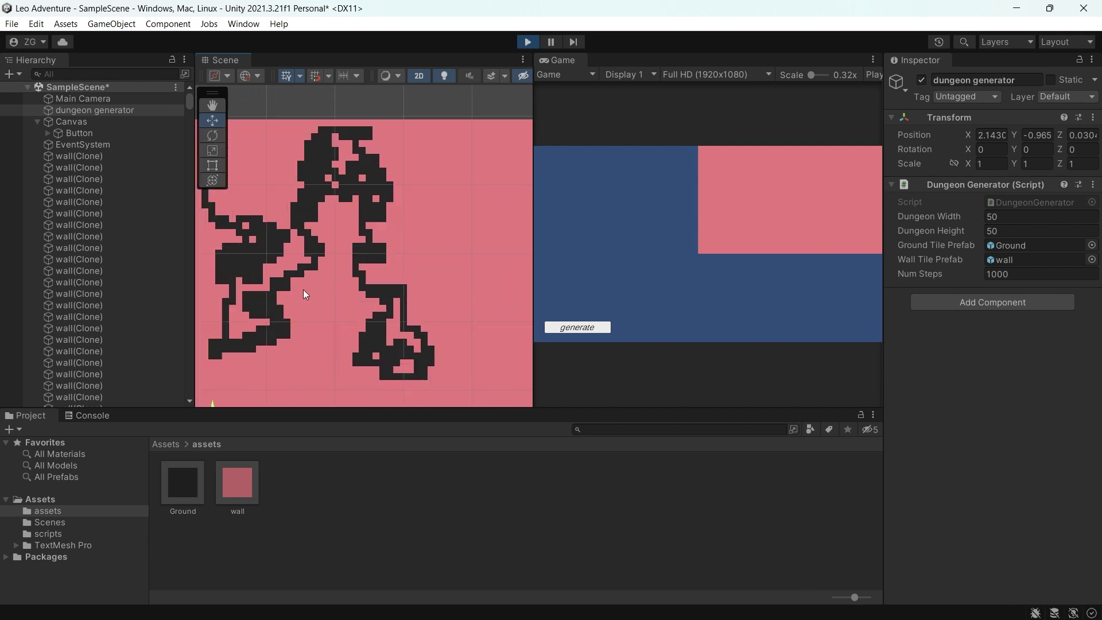
{"action": "left_click", "coordinate": [568, 327]}
{"action": "scroll", "coordinate": [397, 226], "scroll_direction": "down", "scroll_amount": 2}
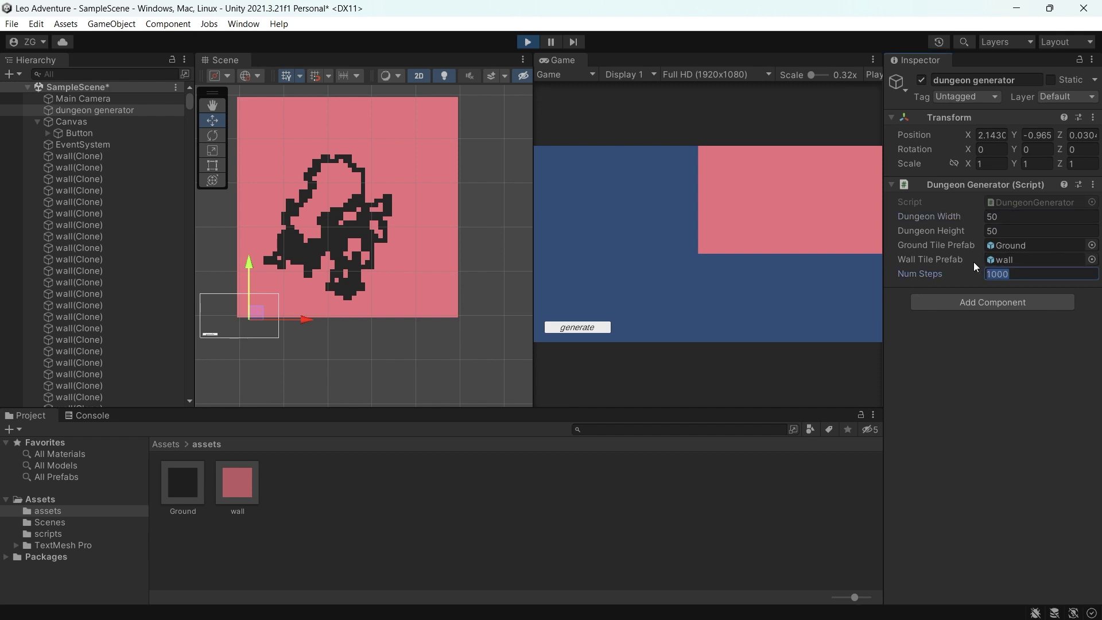
Step: Set the dungeon generator's Num Steps to 1500 and generate several new layouts
{"action": "type", "text": "1500"}
{"action": "left_click", "coordinate": [577, 327]}
{"action": "scroll", "coordinate": [398, 218], "scroll_direction": "down", "scroll_amount": 1}
{"action": "left_click", "coordinate": [574, 326]}
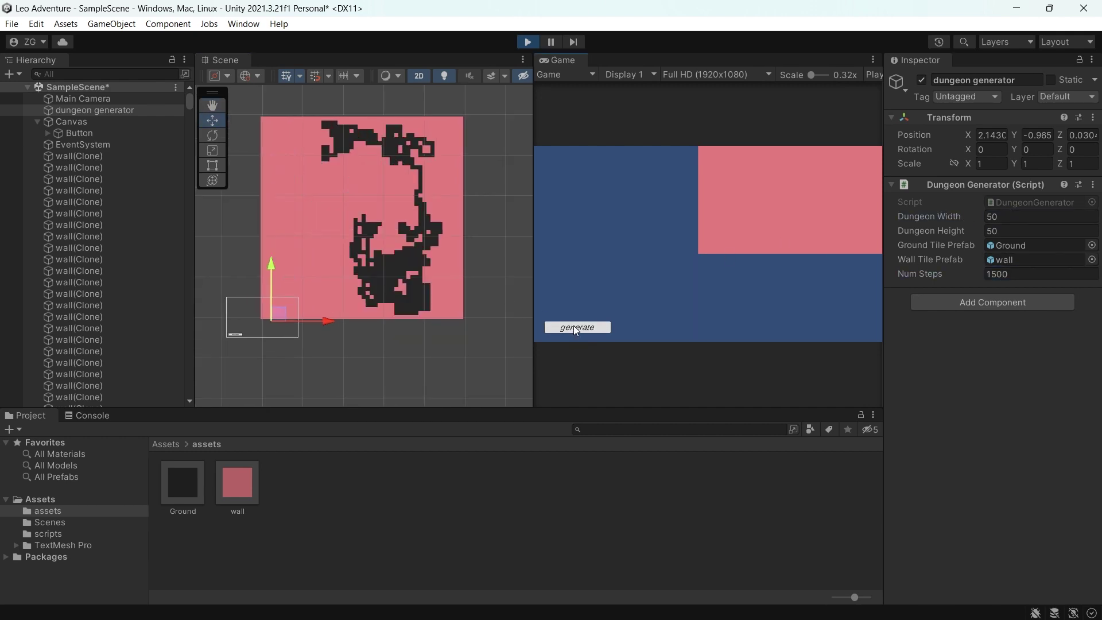
{"action": "left_click", "coordinate": [576, 325]}
{"action": "left_click", "coordinate": [579, 328]}
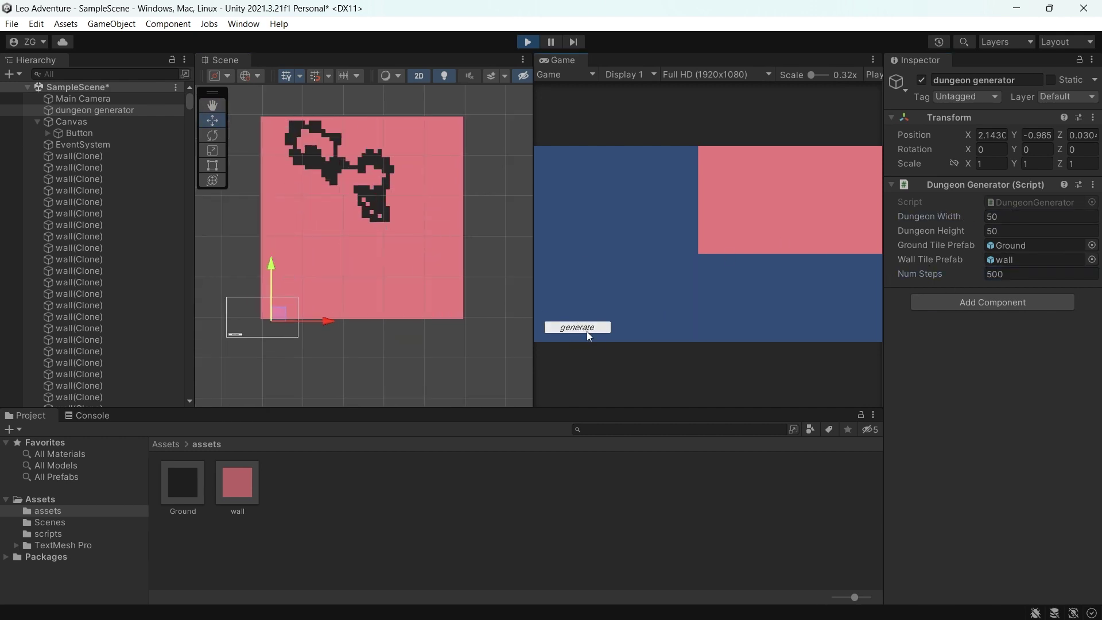
Step: Generate more dungeons with Num Steps at 500 and stop play mode
{"action": "left_click", "coordinate": [577, 327]}
{"action": "left_click", "coordinate": [577, 327]}
{"action": "key", "text": "ctrl+p"}
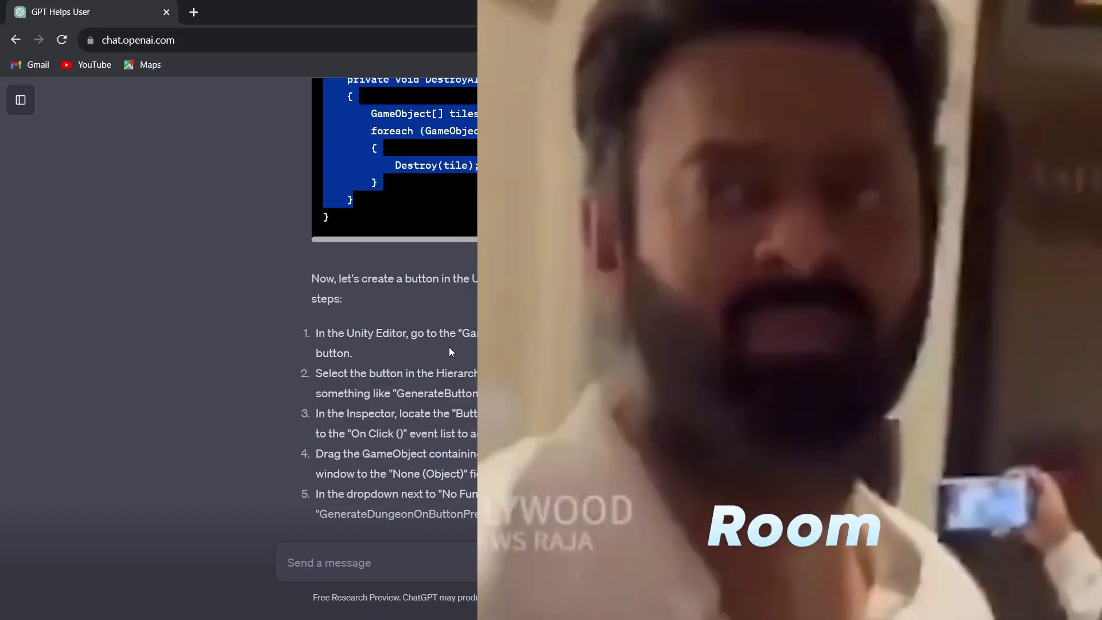
Step: Switch to ChatGPT and begin a new message starting with "atreus i" after its button setup instructions
{"action": "scroll", "coordinate": [449, 346], "scroll_direction": "down", "scroll_amount": 4}
{"action": "left_click", "coordinate": [323, 568]}
{"action": "type", "text": "atreus i"}
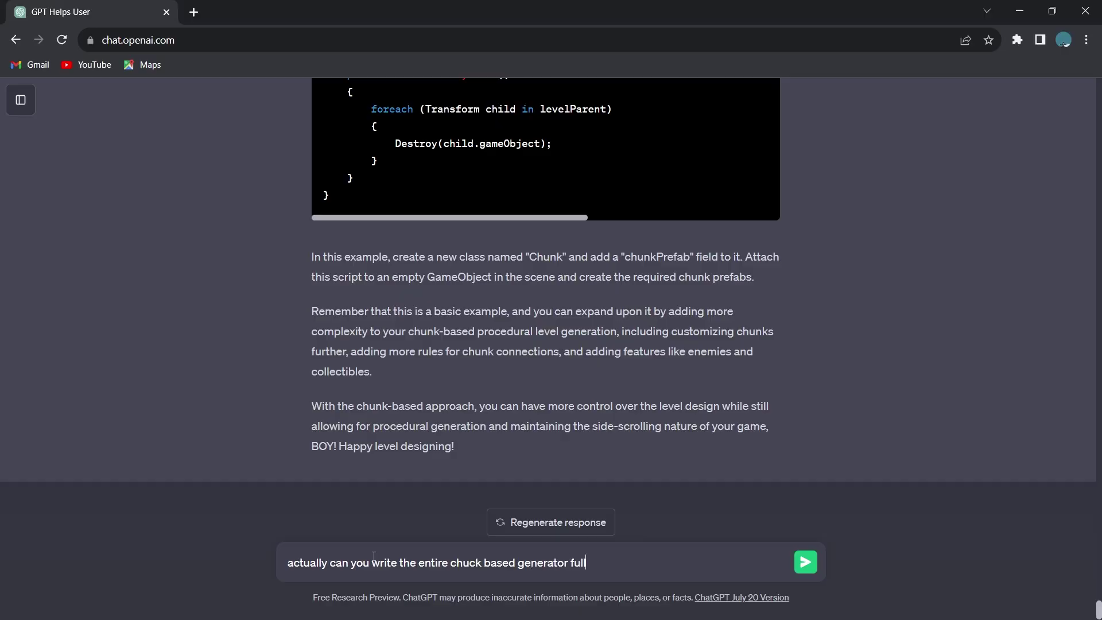
Step: Ask ChatGPT to write the entire chunk-based generator in full, and look through its answer
{"action": "type", "text": "y arteus"}
{"action": "key", "text": "Return"}
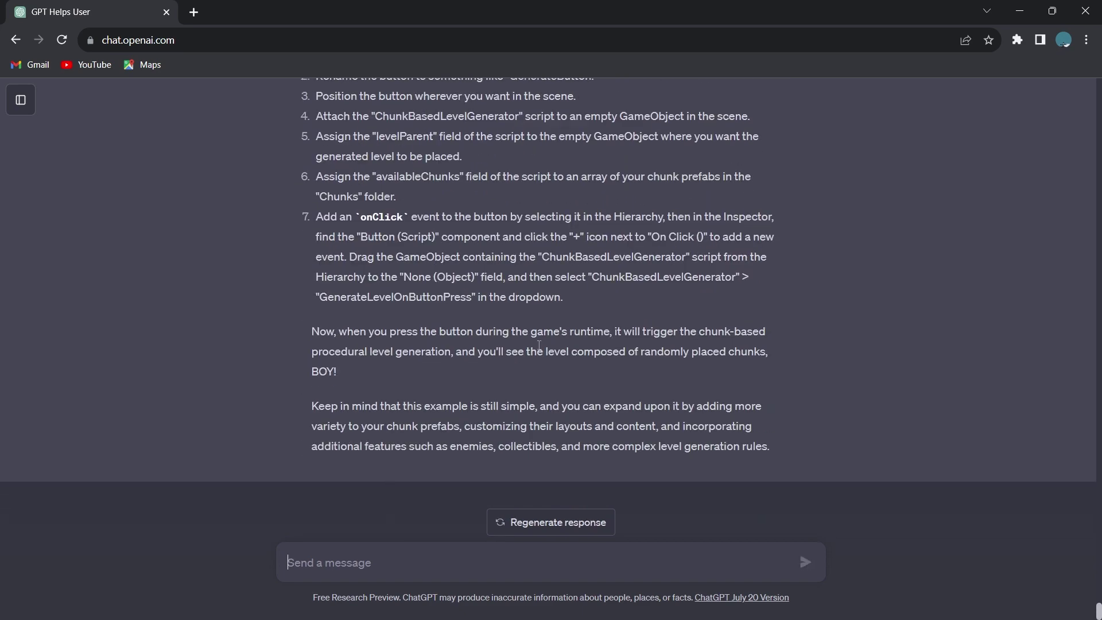
{"action": "scroll", "coordinate": [516, 350], "scroll_direction": "up", "scroll_amount": 10}
{"action": "scroll", "coordinate": [500, 353], "scroll_direction": "down", "scroll_amount": 3}
{"action": "scroll", "coordinate": [477, 359], "scroll_direction": "up", "scroll_amount": 5}
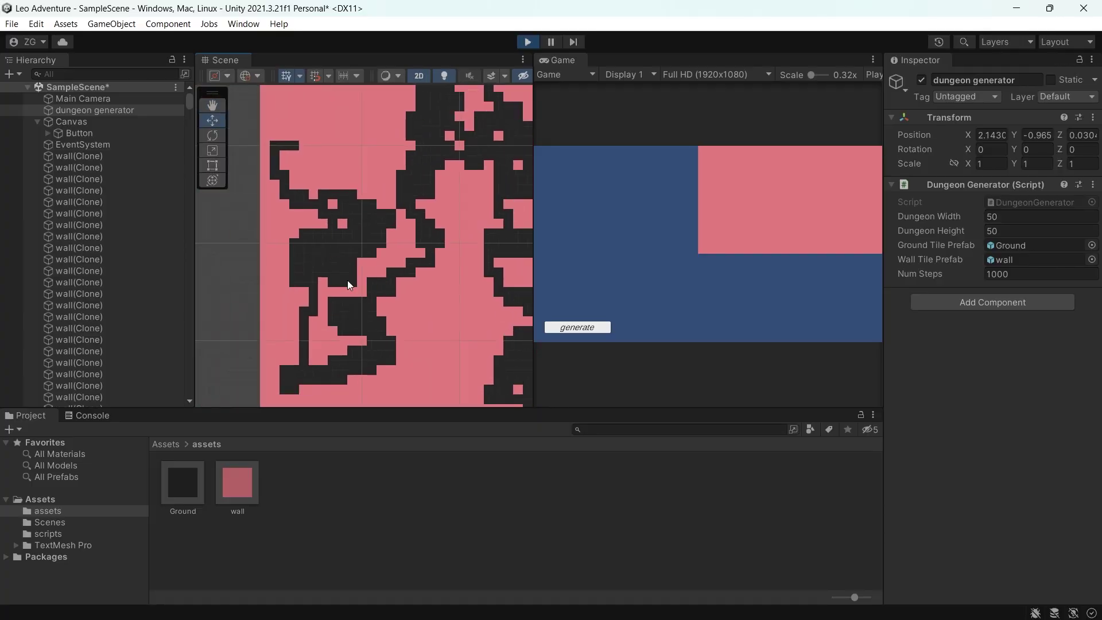
Step: Switch to Unity and generate another dungeon with 1000 steps to view its whole layout
{"action": "scroll", "coordinate": [303, 289], "scroll_direction": "down", "scroll_amount": 3}
{"action": "left_click", "coordinate": [565, 327]}
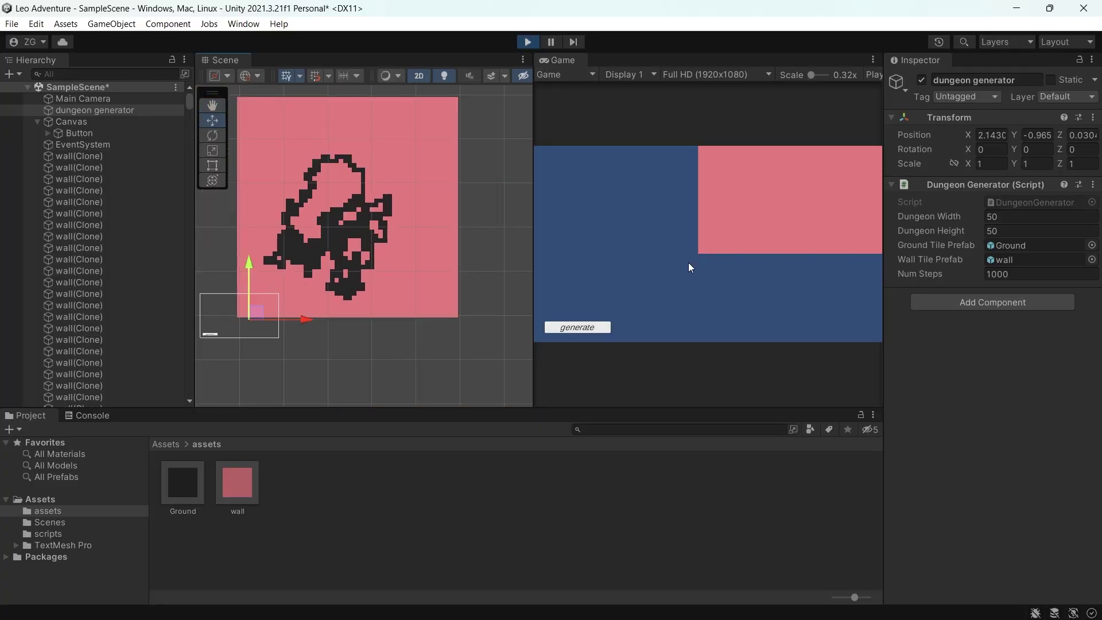
Step: Tell ChatGPT it is a side scrolling game and to try a different algorithm, and review the resulting code
{"action": "type", "text": "a side s"}
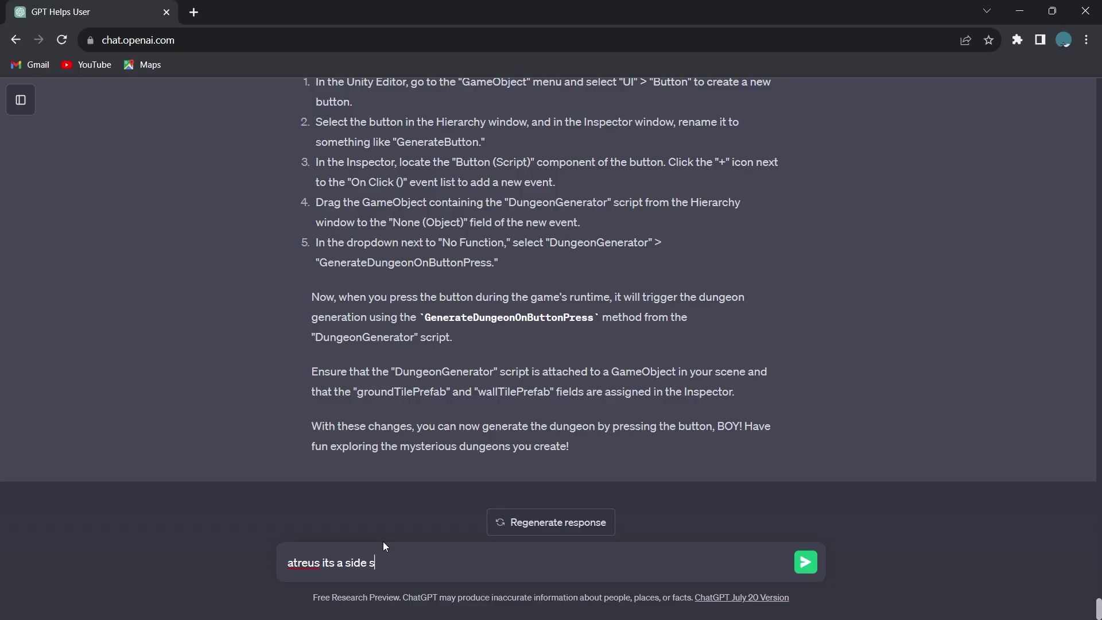
{"action": "type", "text": "crolling game so, try doing different algorithm"}
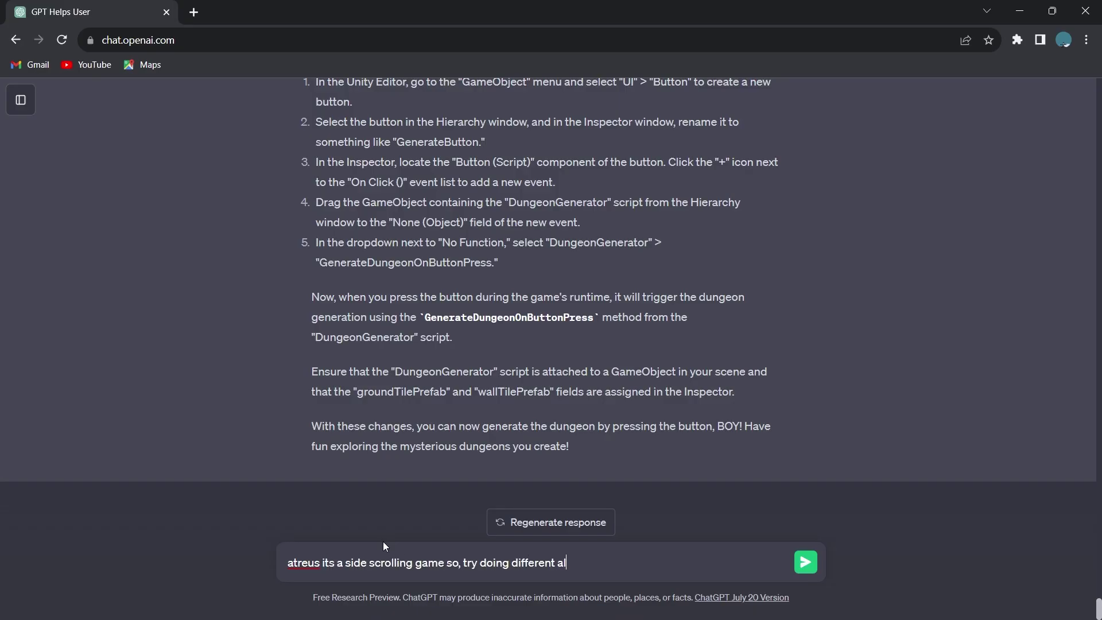
{"action": "key", "text": "Return"}
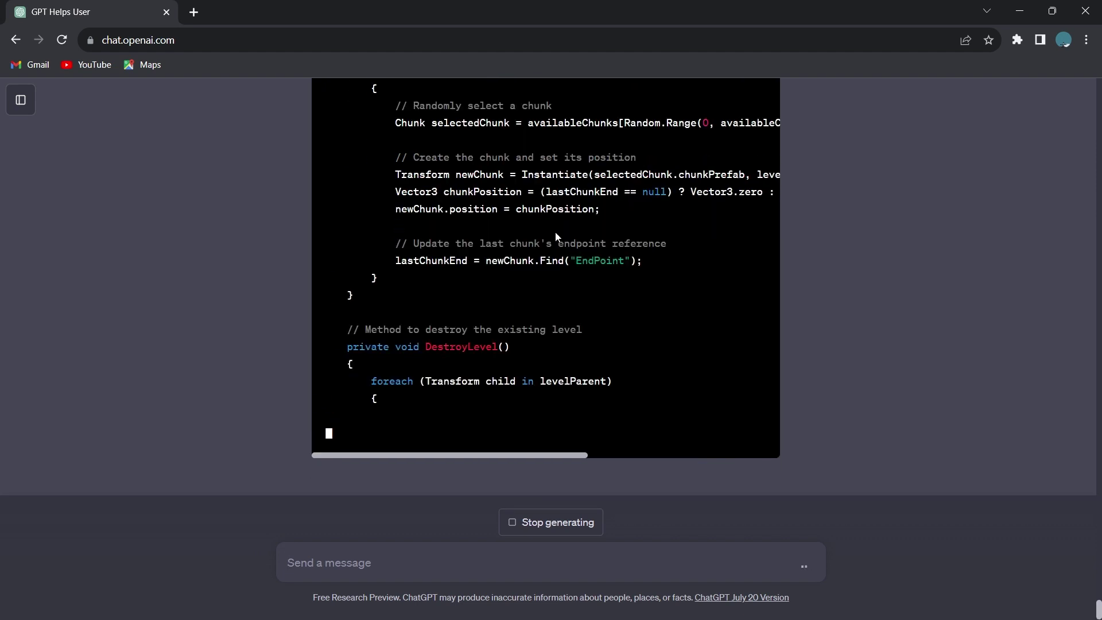
{"action": "scroll", "coordinate": [624, 412], "scroll_direction": "up", "scroll_amount": 10}
{"action": "scroll", "coordinate": [545, 405], "scroll_direction": "down", "scroll_amount": 5}
{"action": "left_click_drag", "start_coordinate": [402, 279], "coordinate": [422, 277]}
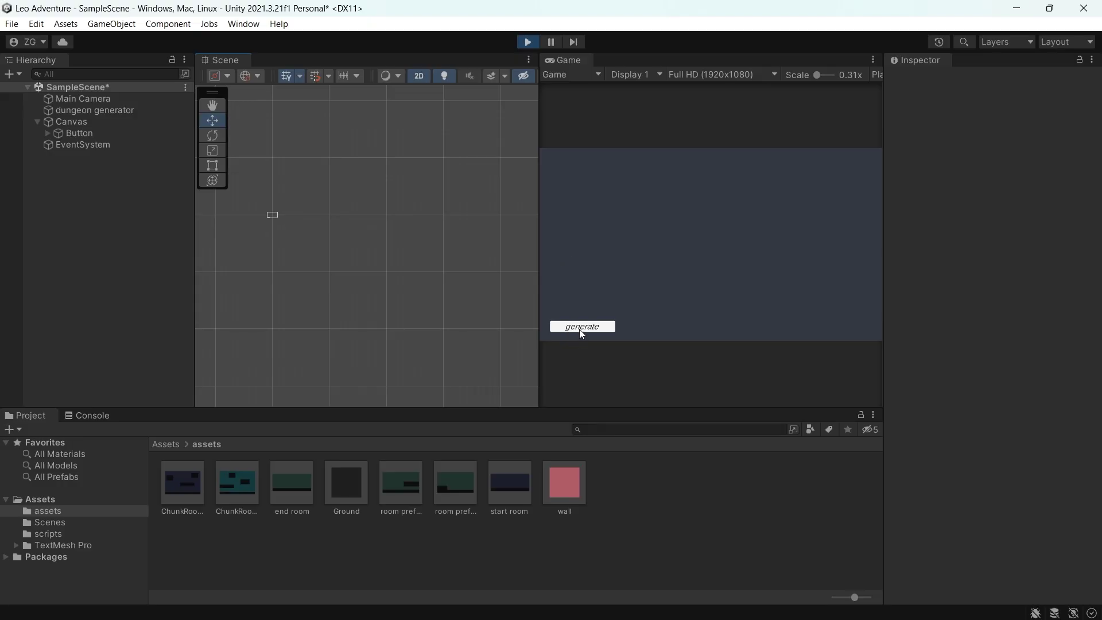
Step: Switch to Unity, generate a level in the running game and inspect its path from the start tile onward
{"action": "left_click", "coordinate": [580, 327]}
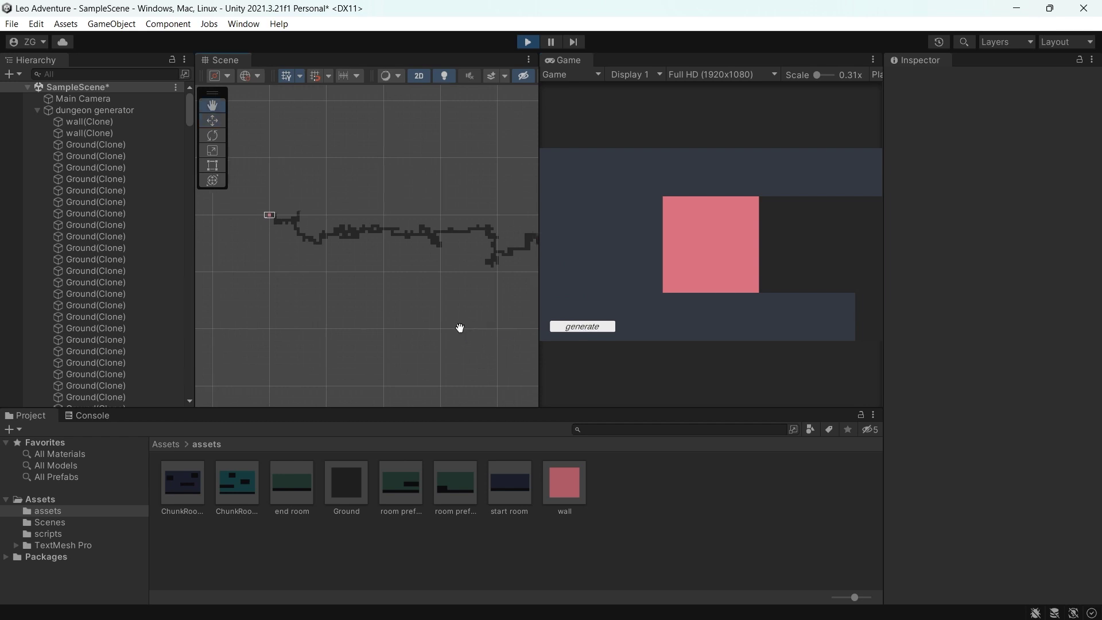
{"action": "left_click_drag", "start_coordinate": [460, 328], "coordinate": [443, 343]}
{"action": "key", "text": "w"}
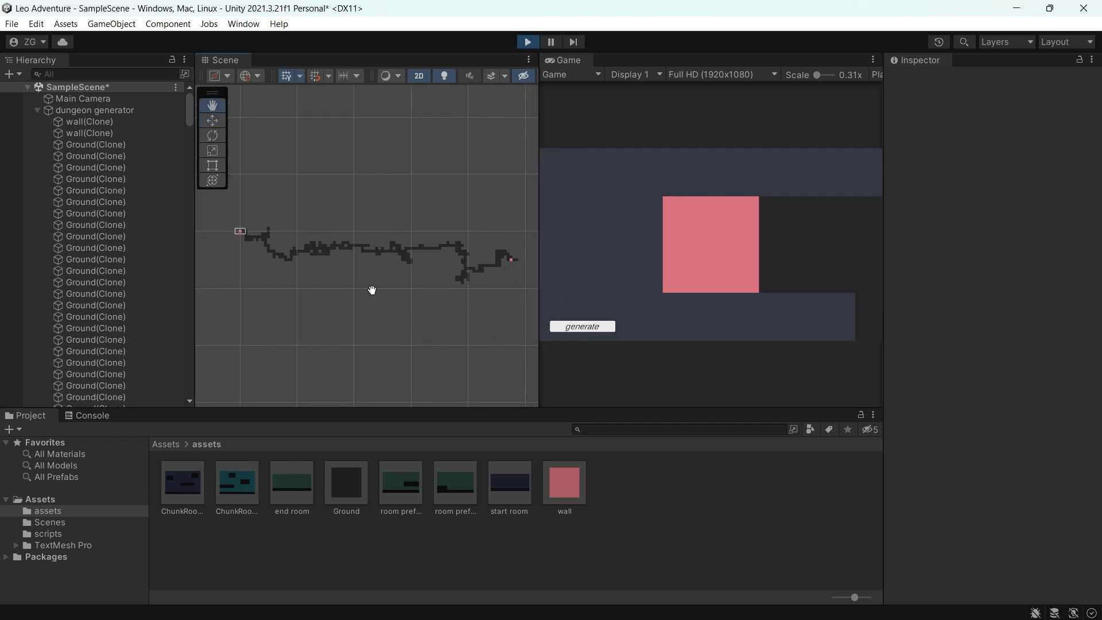
{"action": "scroll", "coordinate": [235, 230], "scroll_direction": "up", "scroll_amount": 5}
{"action": "scroll", "coordinate": [236, 229], "scroll_direction": "up", "scroll_amount": 5}
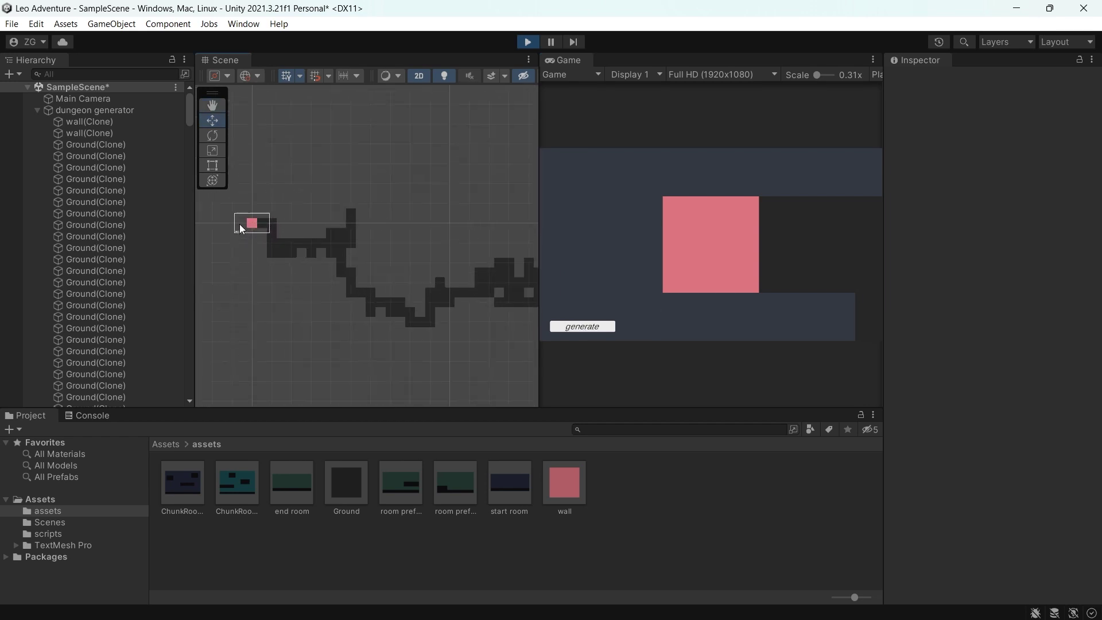
{"action": "scroll", "coordinate": [261, 224], "scroll_direction": "down", "scroll_amount": 5}
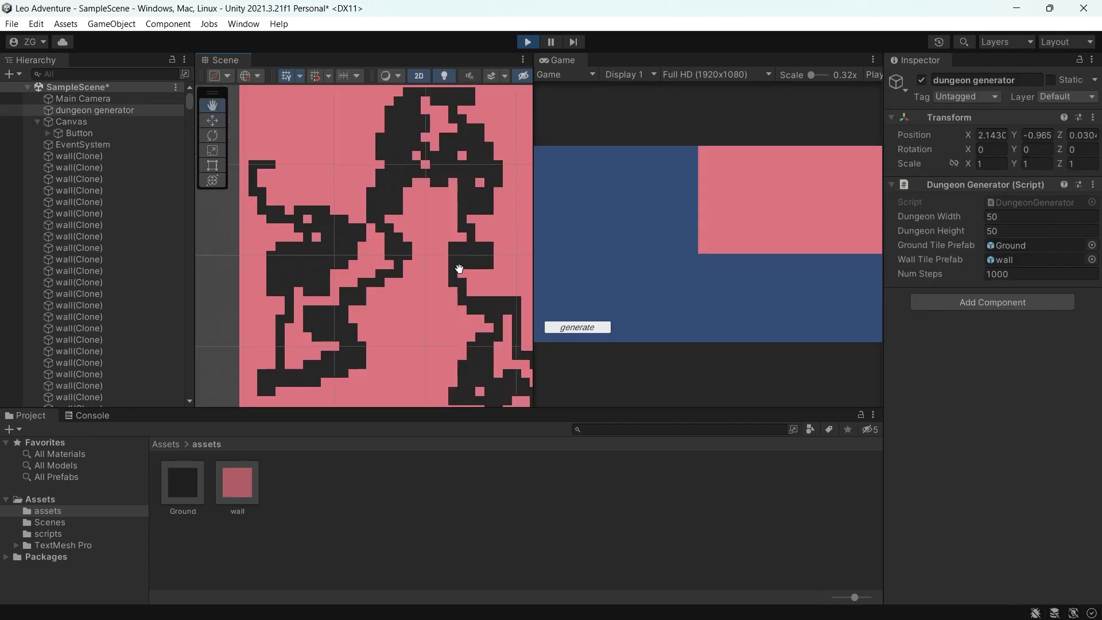
{"action": "scroll", "coordinate": [347, 287], "scroll_direction": "up", "scroll_amount": 3}
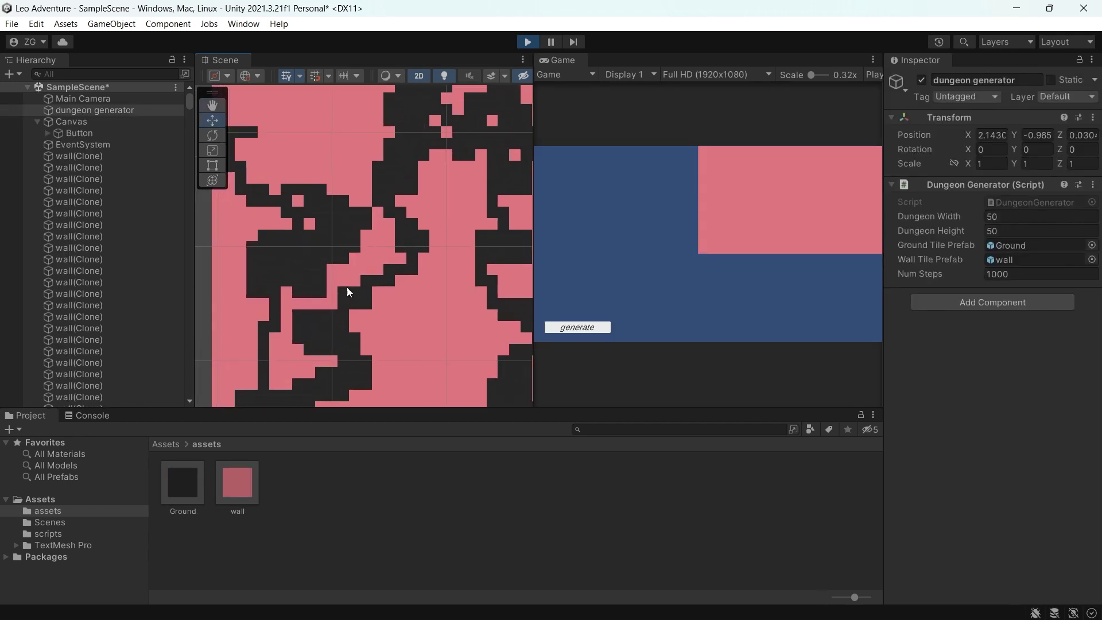
{"action": "scroll", "coordinate": [461, 257], "scroll_direction": "down", "scroll_amount": 3}
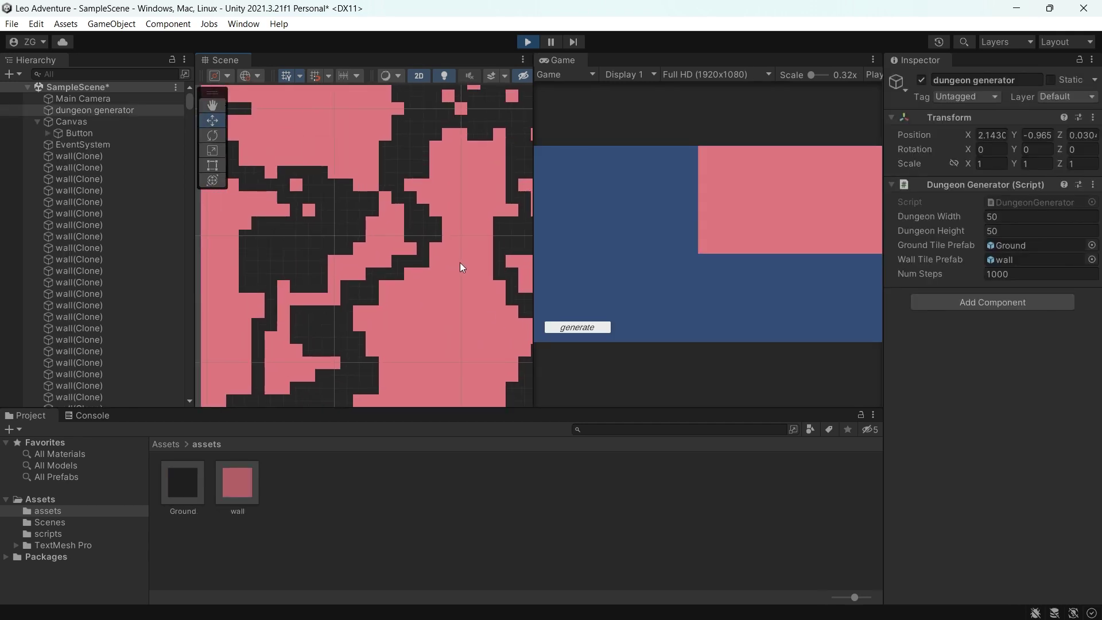
Step: Regenerate the 50 by 50 dungeon with 1000 steps and view its whole layout in the scene
{"action": "scroll", "coordinate": [386, 311], "scroll_direction": "down", "scroll_amount": 4}
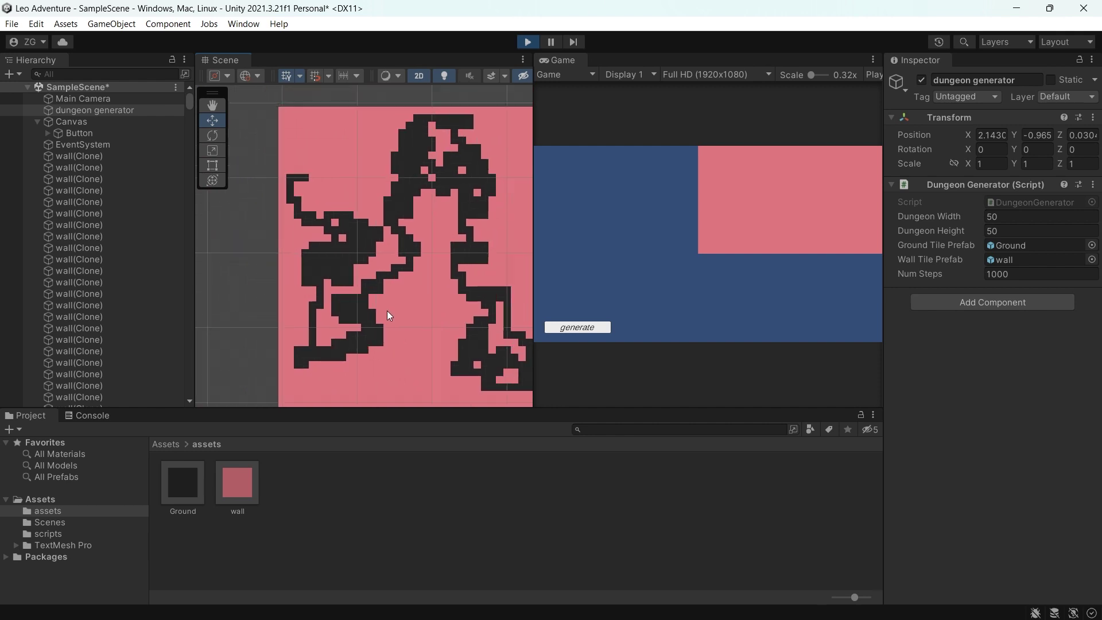
{"action": "left_click", "coordinate": [557, 328]}
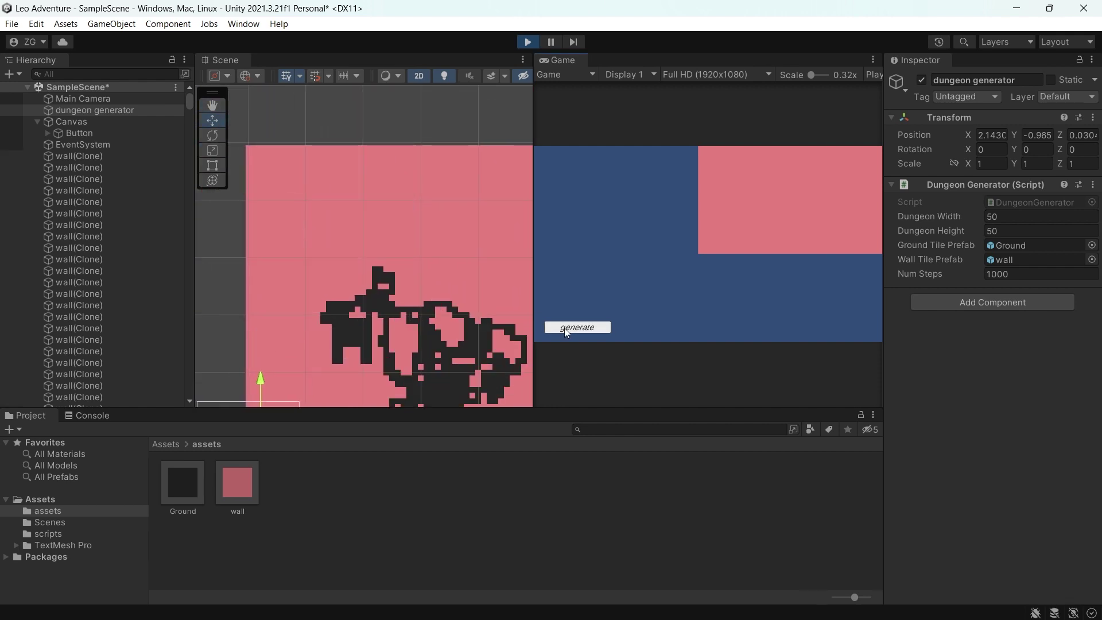
{"action": "left_click", "coordinate": [563, 328]}
{"action": "scroll", "coordinate": [422, 303], "scroll_direction": "down", "scroll_amount": 2}
{"action": "middle_click_drag", "start_coordinate": [422, 303], "coordinate": [405, 291]}
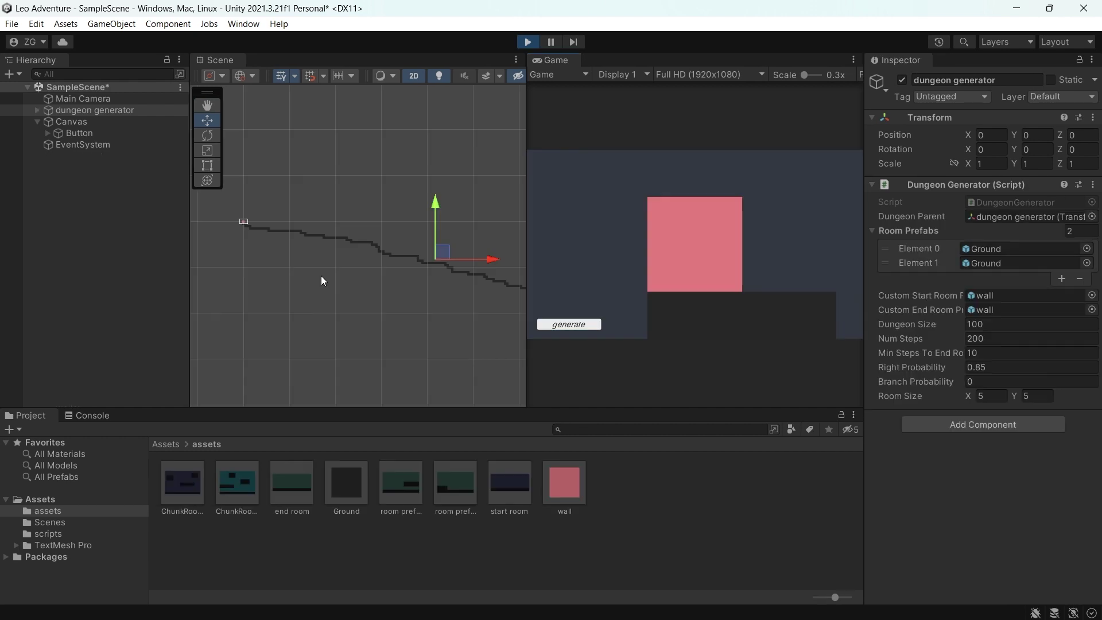
Step: Generate several side-scrolling levels with Branch Probability at 0 and compare their full paths in the scene
{"action": "middle_click_drag", "start_coordinate": [322, 277], "coordinate": [290, 300]}
{"action": "scroll", "coordinate": [290, 300], "scroll_direction": "down", "scroll_amount": 2}
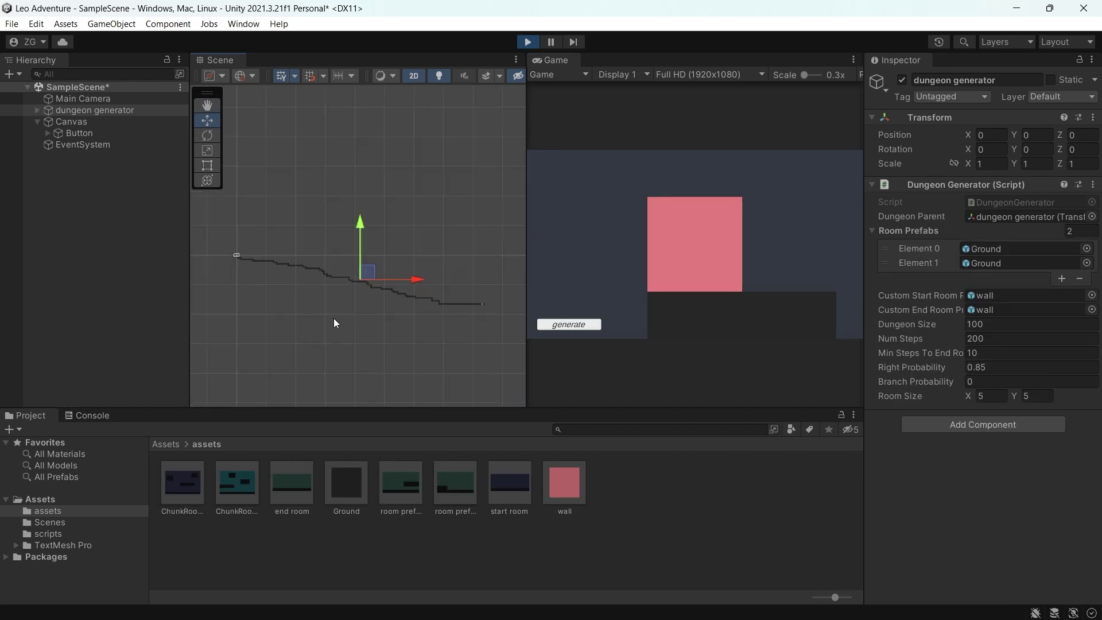
{"action": "left_click", "coordinate": [581, 322]}
{"action": "left_click", "coordinate": [580, 322]}
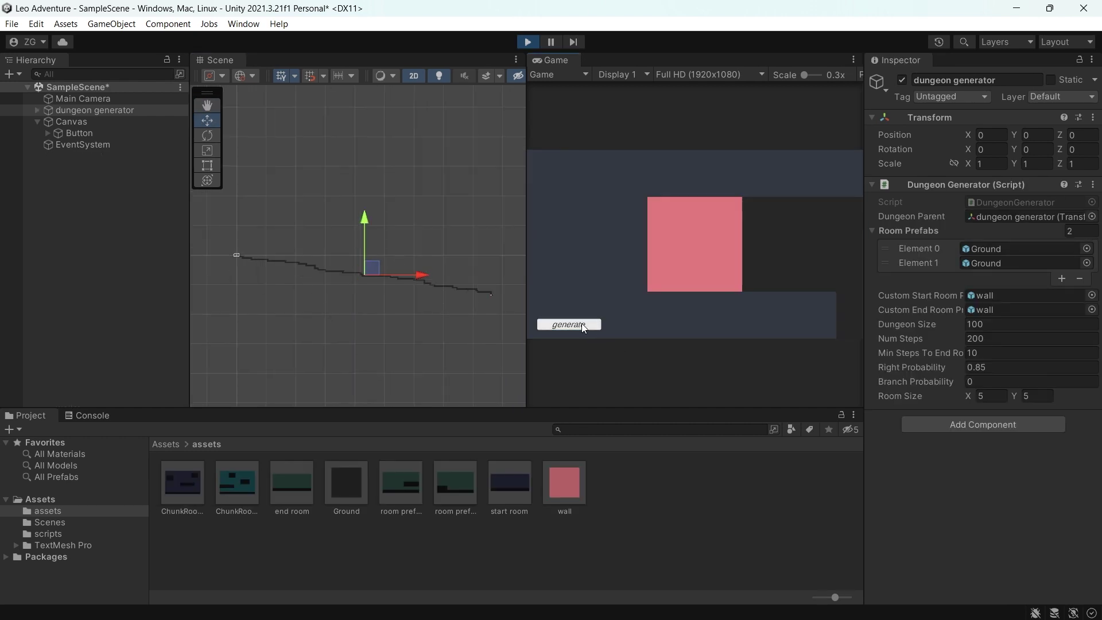
{"action": "left_click", "coordinate": [581, 322]}
{"action": "left_click", "coordinate": [581, 323]}
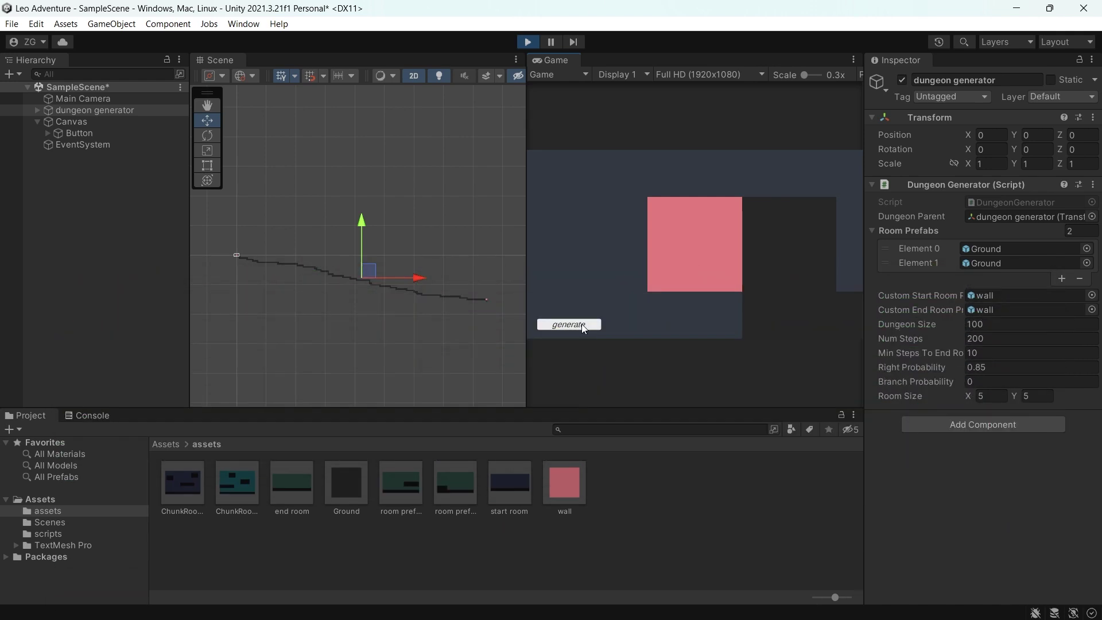
{"action": "left_click", "coordinate": [581, 324]}
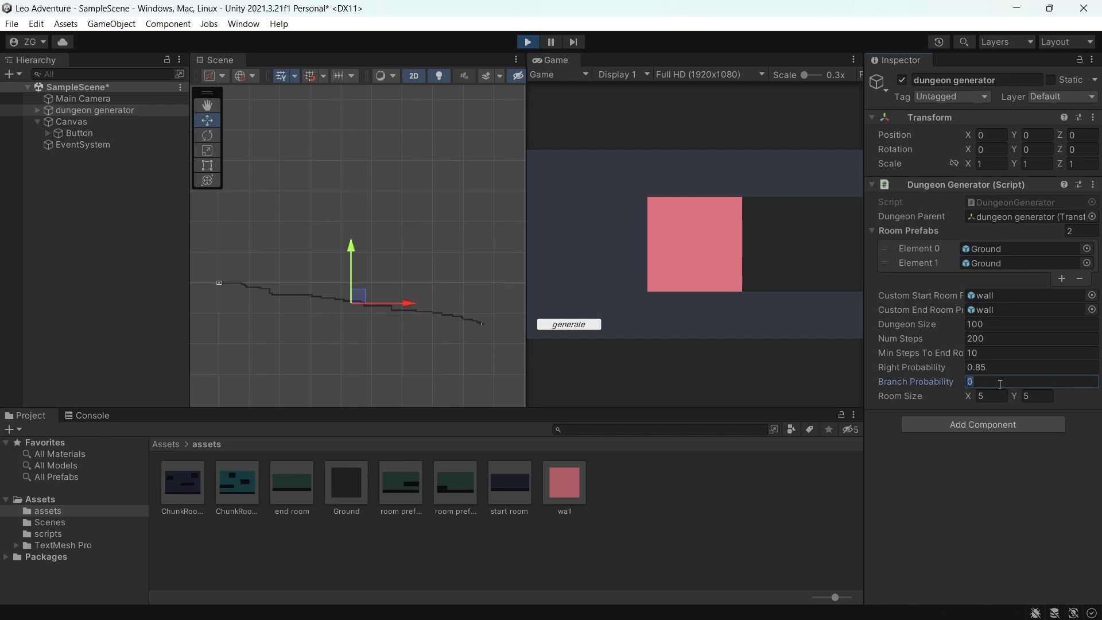
Step: Set the dungeon generator's Branch Probability to 0.55 and generate several levels to view their branching paths
{"action": "left_click", "coordinate": [590, 323]}
{"action": "left_click", "coordinate": [590, 323]}
{"action": "left_click", "coordinate": [590, 322]}
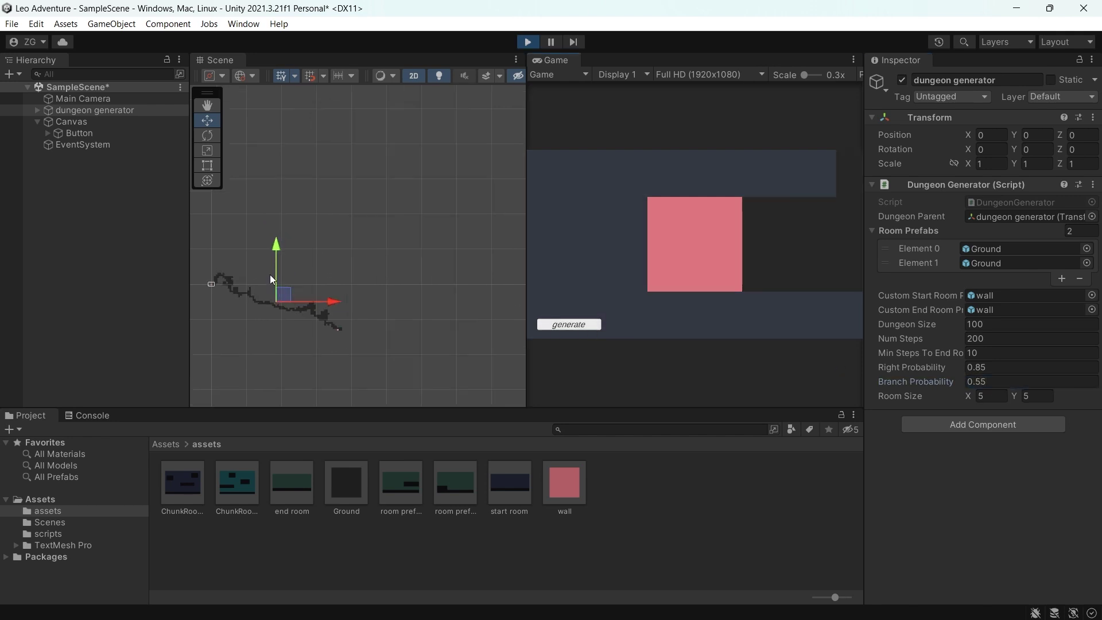
{"action": "scroll", "coordinate": [336, 236], "scroll_direction": "up", "scroll_amount": 5}
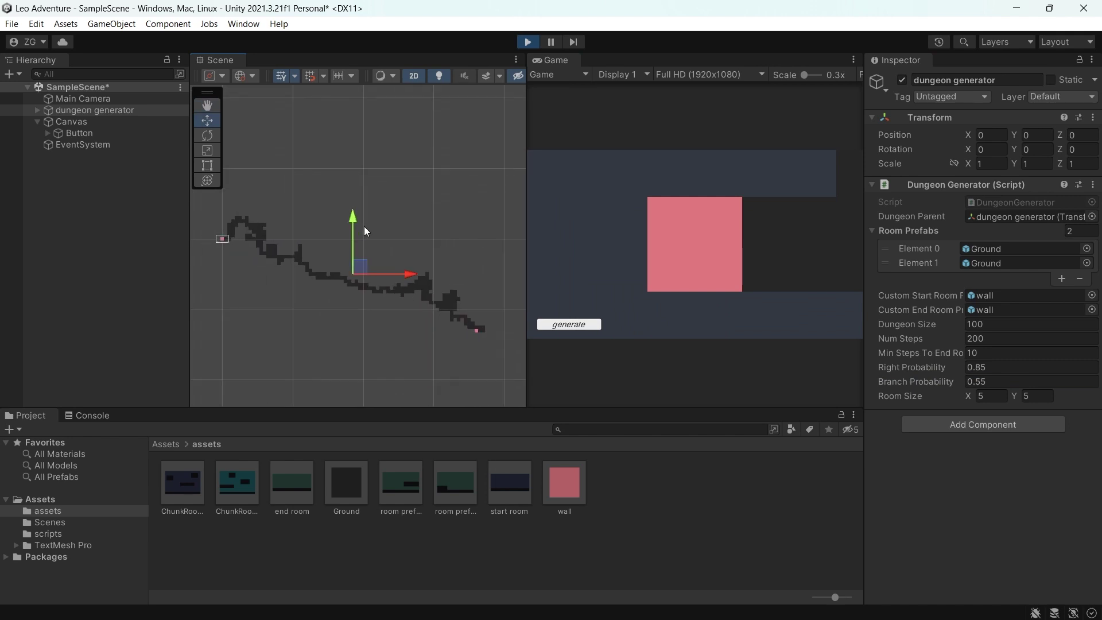
{"action": "left_click", "coordinate": [558, 324]}
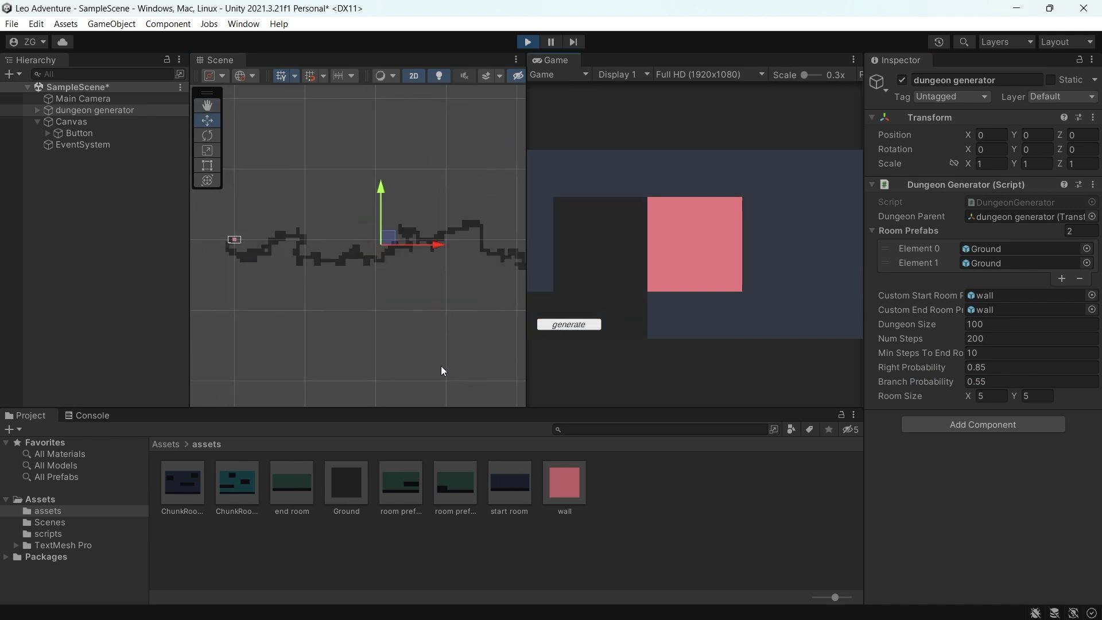
{"action": "scroll", "coordinate": [441, 366], "scroll_direction": "down", "scroll_amount": 2}
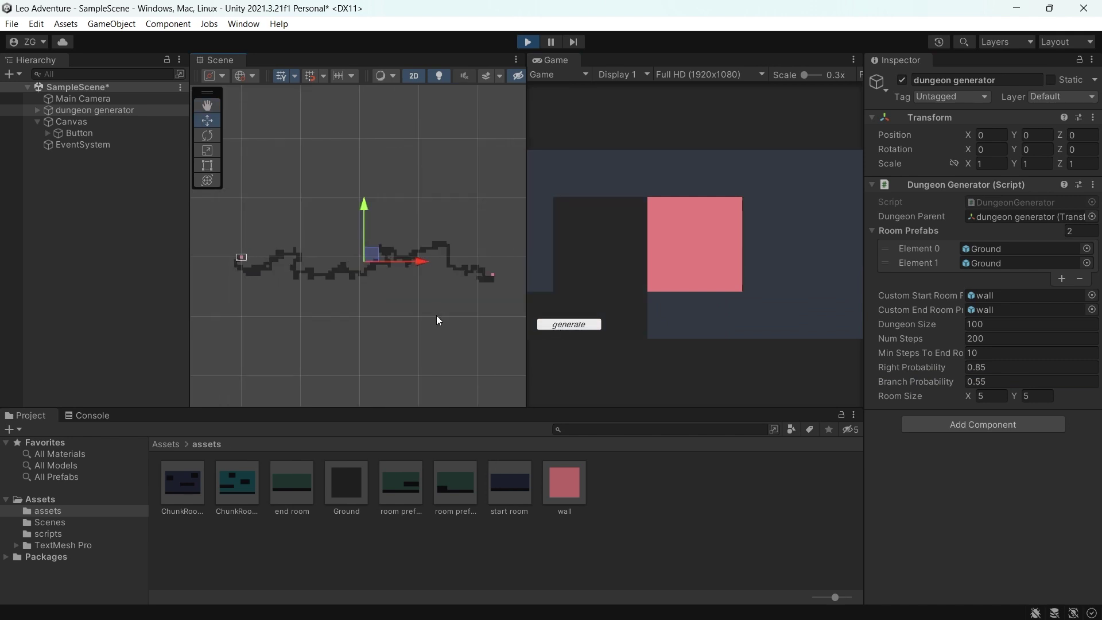
{"action": "left_click", "coordinate": [559, 324]}
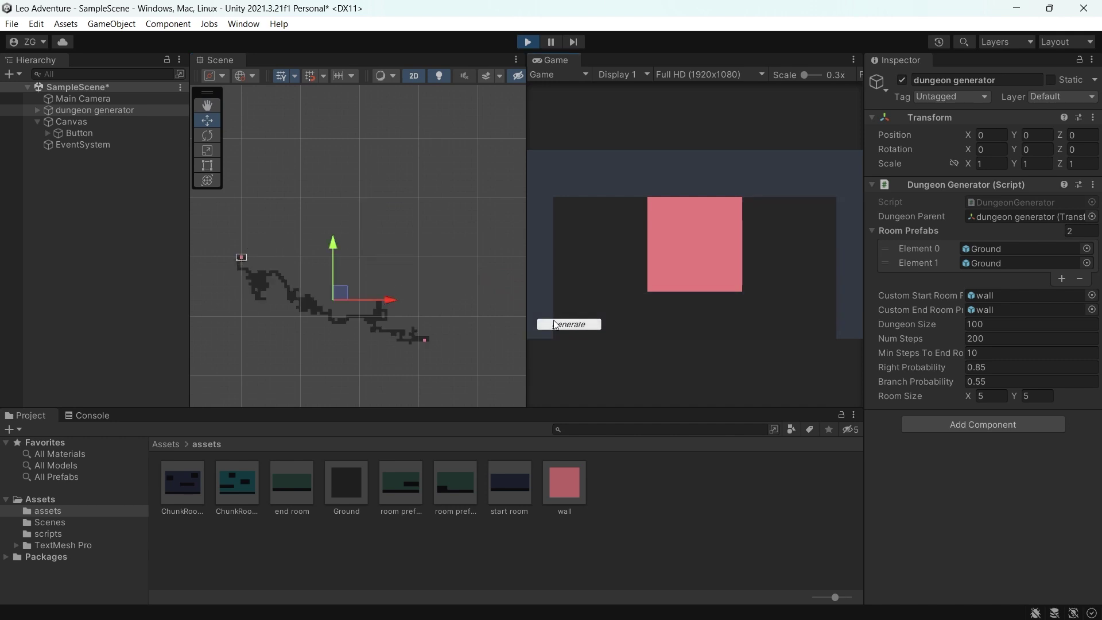
Step: Inspect the branching levels up close, following the path and its side branches between the start and end tiles
{"action": "scroll", "coordinate": [445, 243], "scroll_direction": "up", "scroll_amount": 3}
{"action": "middle_click_drag", "start_coordinate": [406, 253], "coordinate": [450, 288]}
{"action": "scroll", "coordinate": [450, 287], "scroll_direction": "down", "scroll_amount": 1}
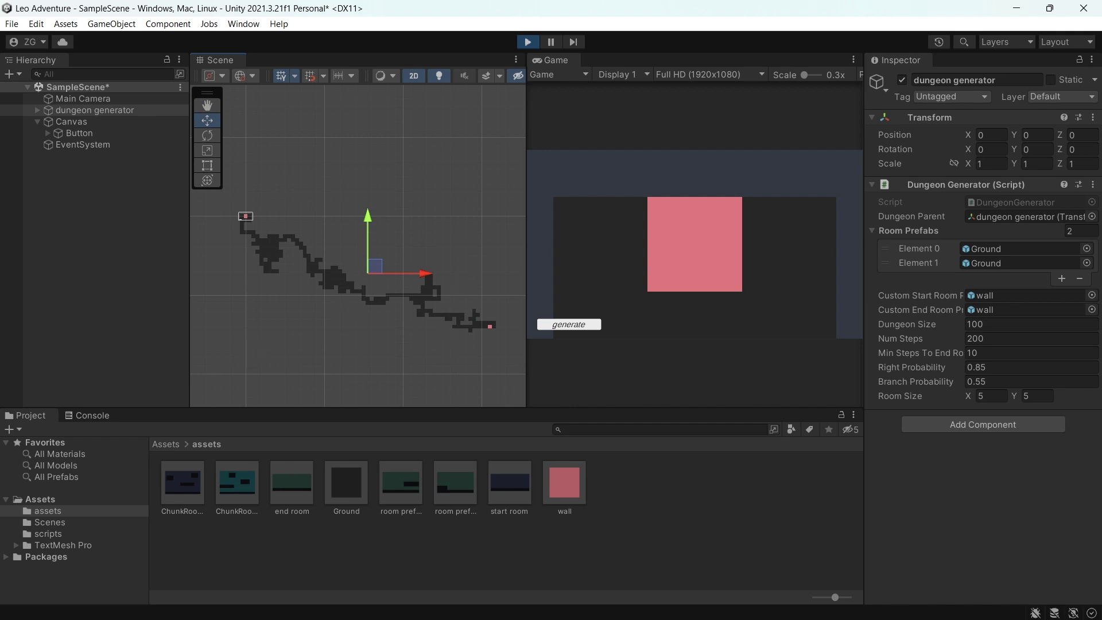
{"action": "scroll", "coordinate": [268, 228], "scroll_direction": "up", "scroll_amount": 3}
{"action": "middle_click_drag", "start_coordinate": [268, 229], "coordinate": [402, 267]}
{"action": "scroll", "coordinate": [394, 279], "scroll_direction": "down", "scroll_amount": 2}
{"action": "scroll", "coordinate": [403, 267], "scroll_direction": "up", "scroll_amount": 2}
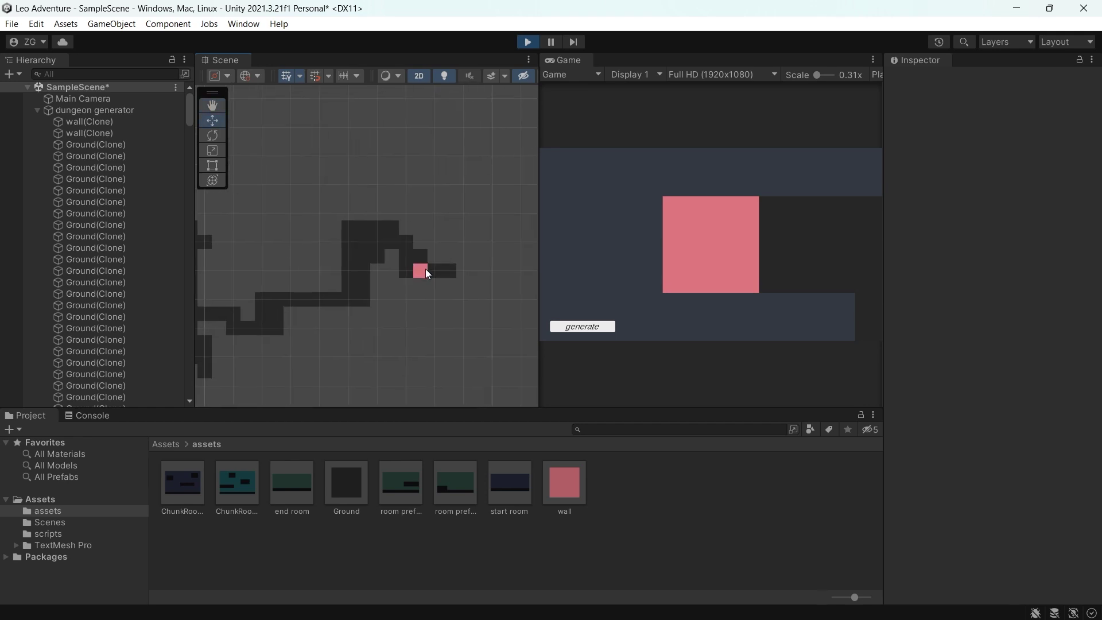
{"action": "scroll", "coordinate": [425, 269], "scroll_direction": "down", "scroll_amount": 5}
{"action": "scroll", "coordinate": [373, 276], "scroll_direction": "up", "scroll_amount": 3}
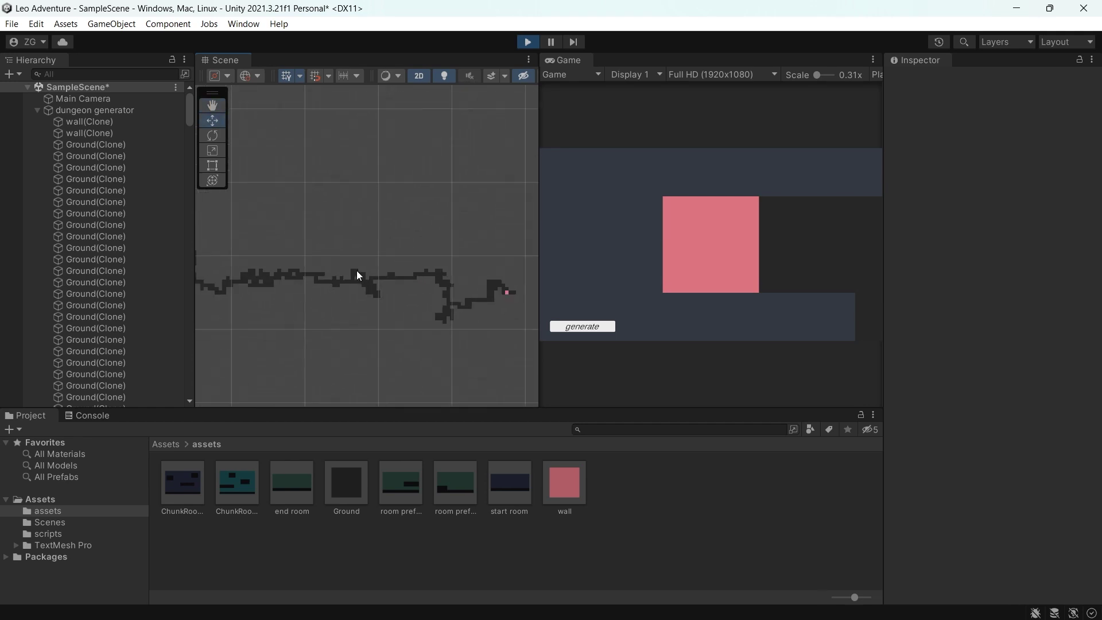
{"action": "scroll", "coordinate": [356, 270], "scroll_direction": "down", "scroll_amount": 3}
{"action": "scroll", "coordinate": [370, 264], "scroll_direction": "up", "scroll_amount": 2}
Step: Regenerate the branching level several more times and compare the complete layouts
{"action": "left_click", "coordinate": [602, 328]}
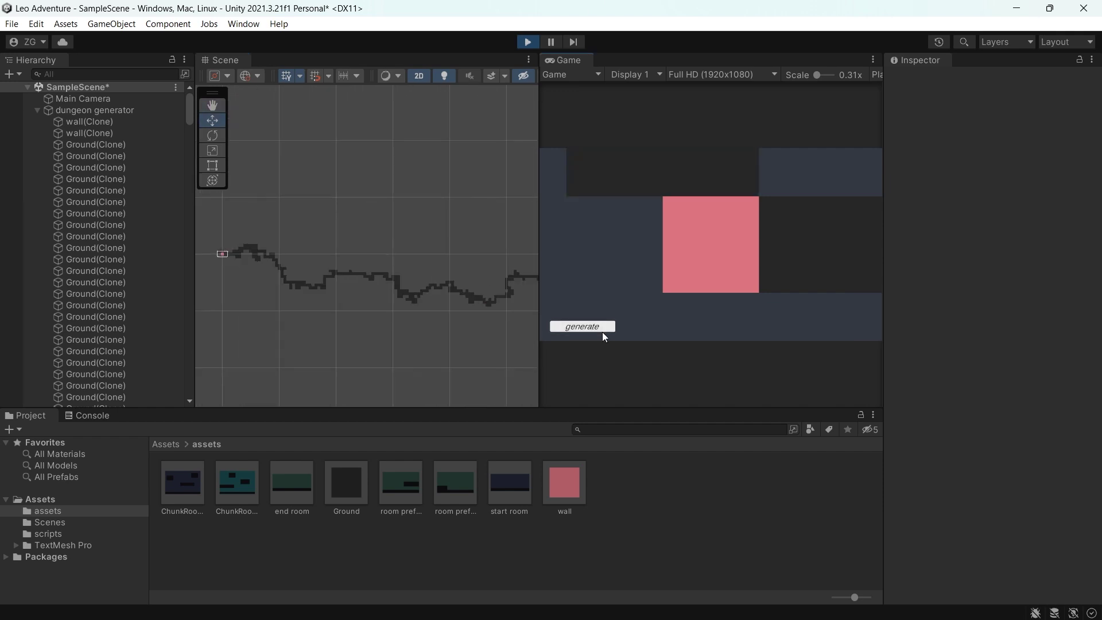
{"action": "left_click", "coordinate": [603, 327]}
{"action": "scroll", "coordinate": [432, 315], "scroll_direction": "down", "scroll_amount": 3}
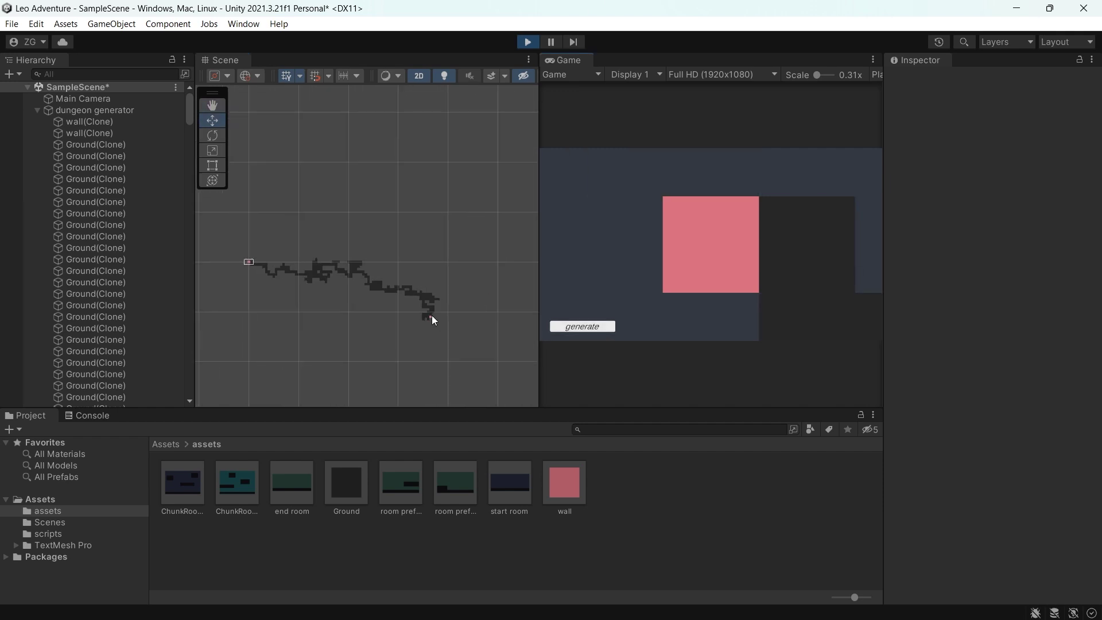
{"action": "left_click", "coordinate": [578, 326]}
{"action": "left_click", "coordinate": [577, 326]}
{"action": "left_click", "coordinate": [578, 326]}
{"action": "left_click", "coordinate": [577, 325]}
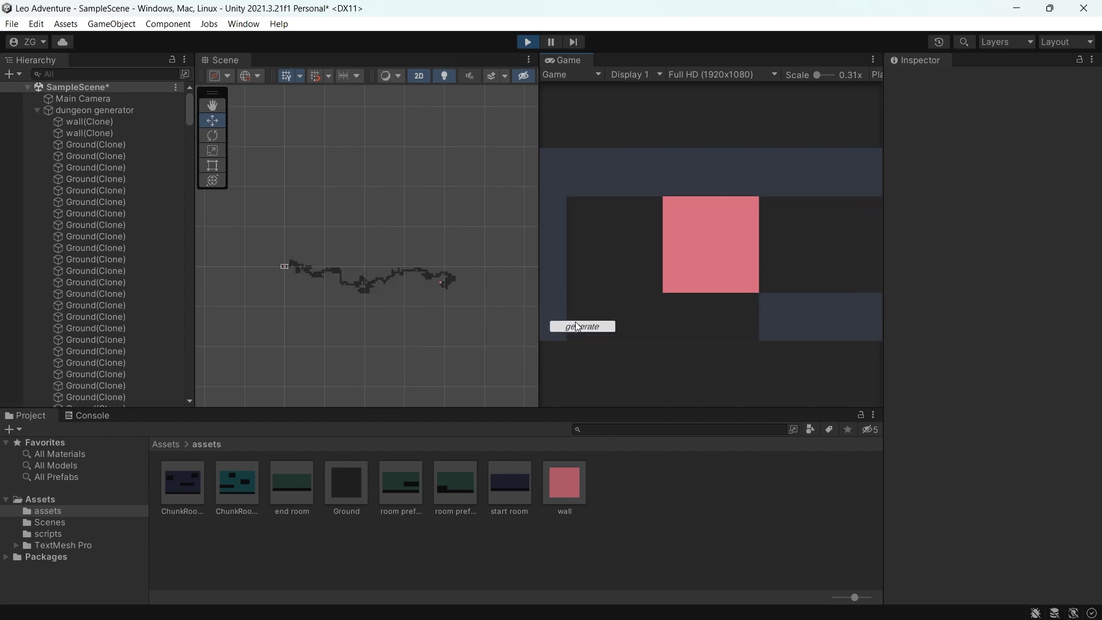
{"action": "left_click", "coordinate": [577, 326]}
{"action": "left_click", "coordinate": [578, 326]}
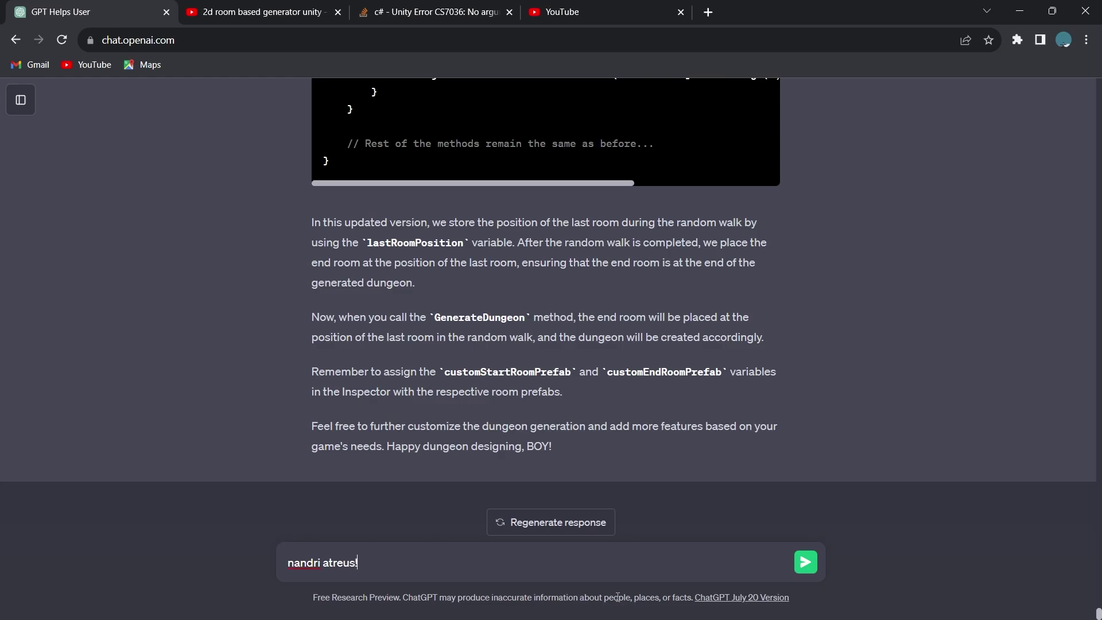
Step: Send ChatGPT "nandri atreus!" and look up the meaning of "Valar morghulis" from its reply on Google in a new tab
{"action": "key", "text": "Return"}
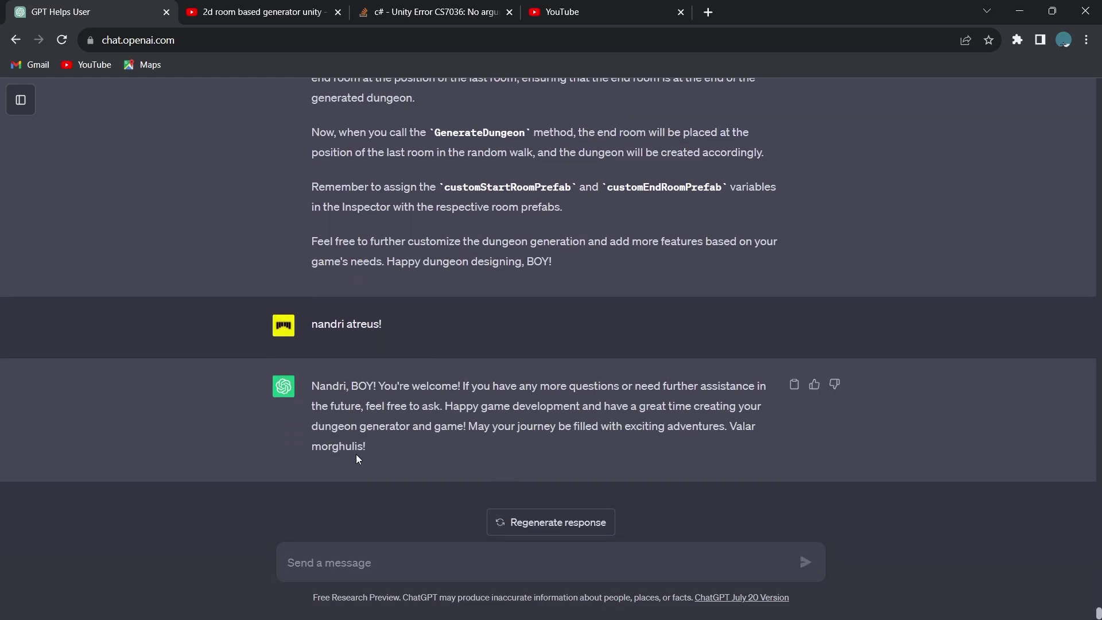
{"action": "left_click_drag", "start_coordinate": [724, 426], "coordinate": [365, 445]}
{"action": "key", "text": "ctrl+c"}
{"action": "key", "text": "ctrl+t"}
{"action": "key", "text": "ctrl+v"}
{"action": "left_click", "coordinate": [507, 107]}
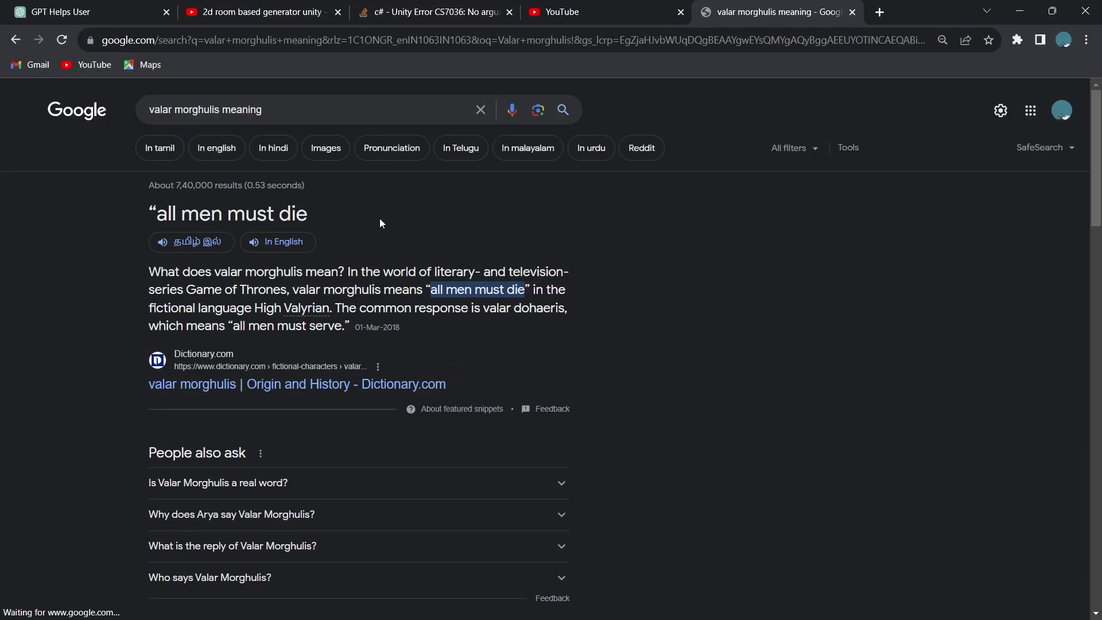
Step: Close the search results tab and send ChatGPT "dei onaku tamil mothala theriyuma da"
{"action": "key", "text": "ctrl+w"}
{"action": "type", "text": "dei onaku tamil"}
{"action": "type", "text": "mothala theriyuma da"}
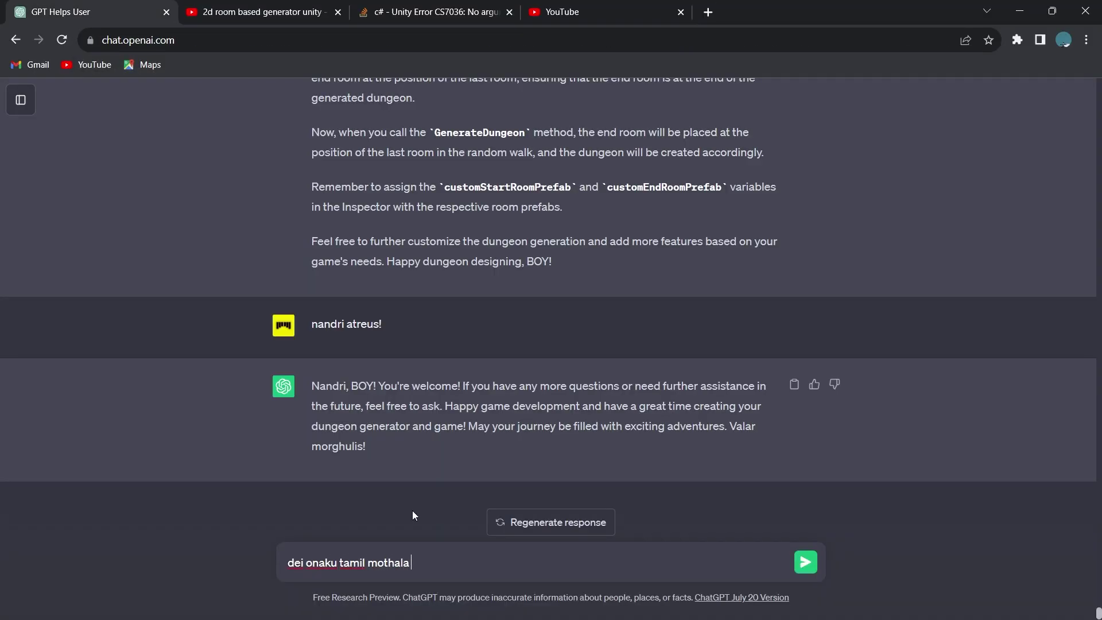
{"action": "key", "text": "Return"}
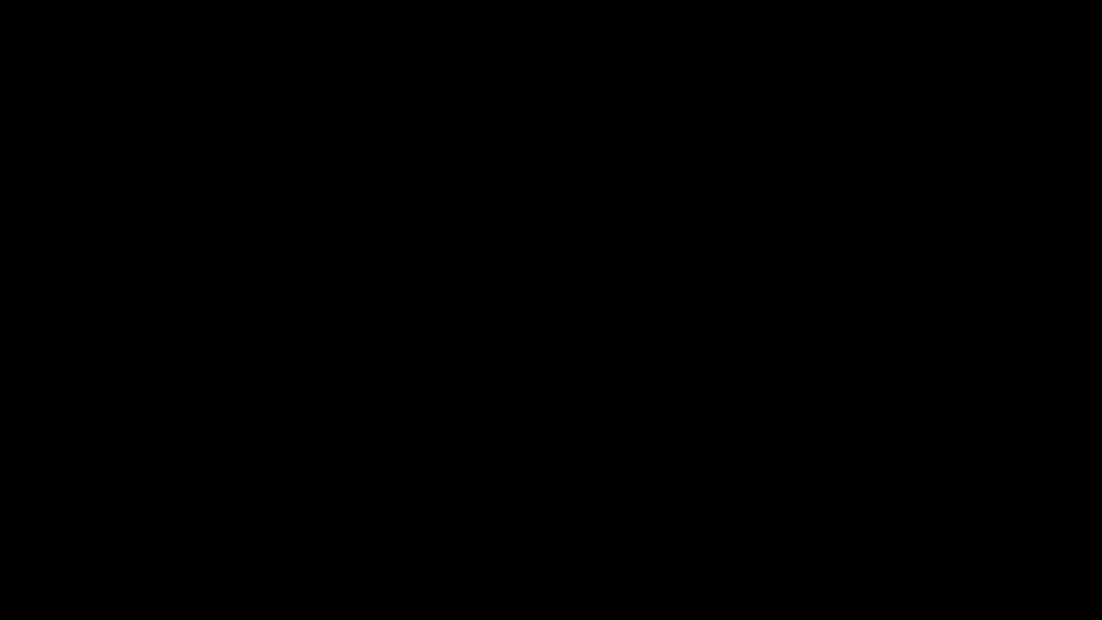
Step: Send ChatGPT the message "today you have a lot of work to do" in the dungeon generator chat
{"action": "type", "text": "a lot of work to do"}
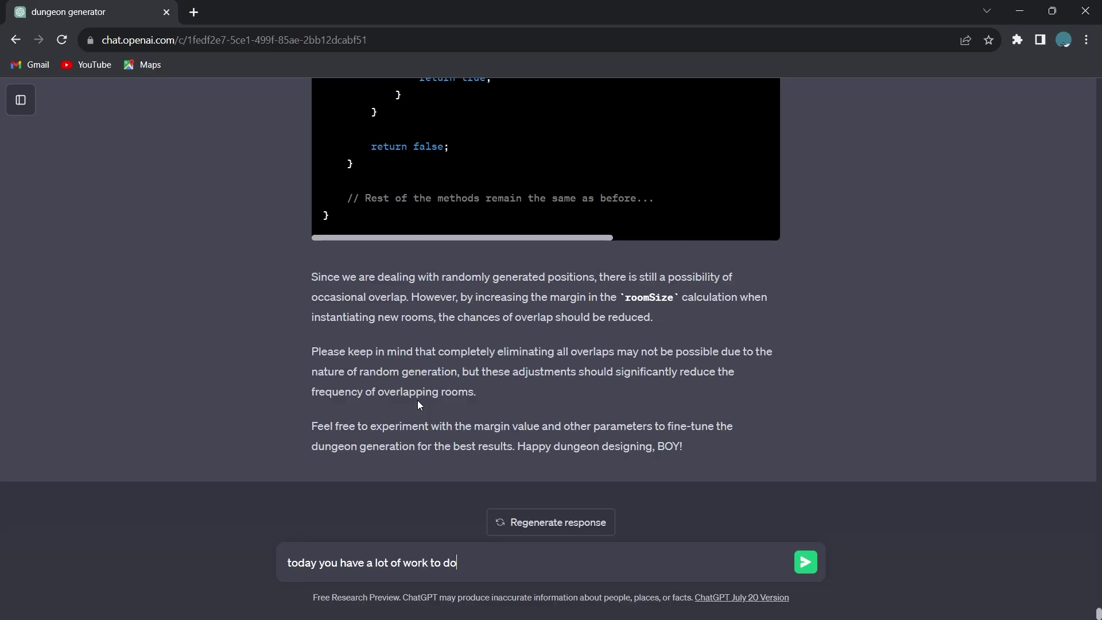
{"action": "key", "text": "Return"}
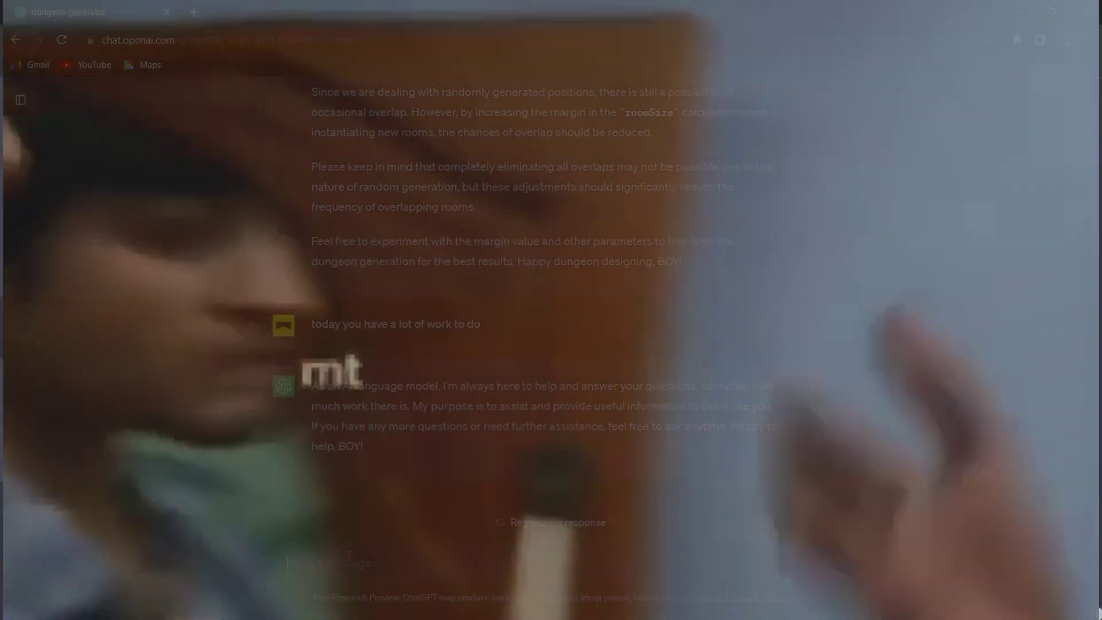
{"action": "type", "text": "don"}
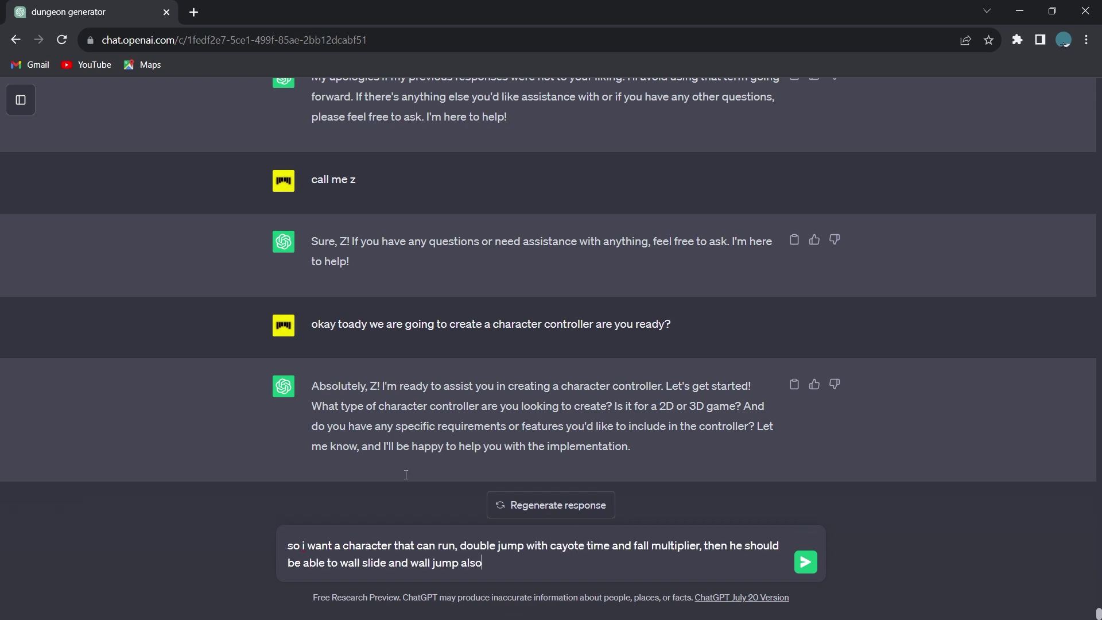
Step: Ask ChatGPT for a character that can run, double jump with cayote time and fall multiplier, wall slide and wall jump, and review the script
{"action": "key", "text": "Return"}
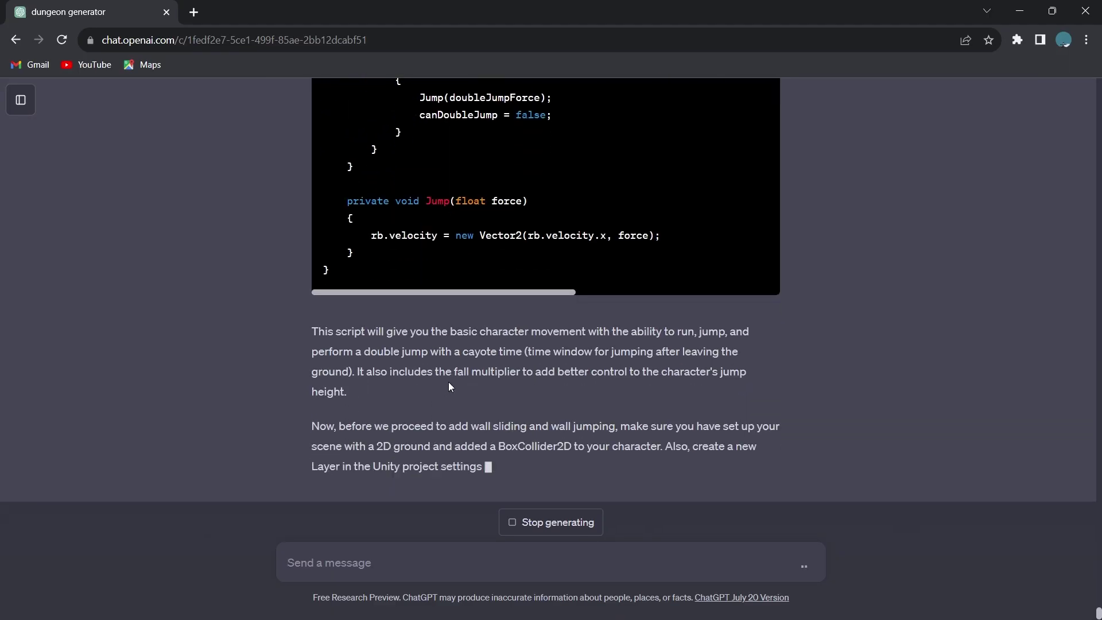
{"action": "scroll", "coordinate": [424, 396], "scroll_direction": "up", "scroll_amount": 12}
{"action": "scroll", "coordinate": [399, 433], "scroll_direction": "up", "scroll_amount": 5}
{"action": "scroll", "coordinate": [418, 428], "scroll_direction": "down", "scroll_amount": 8}
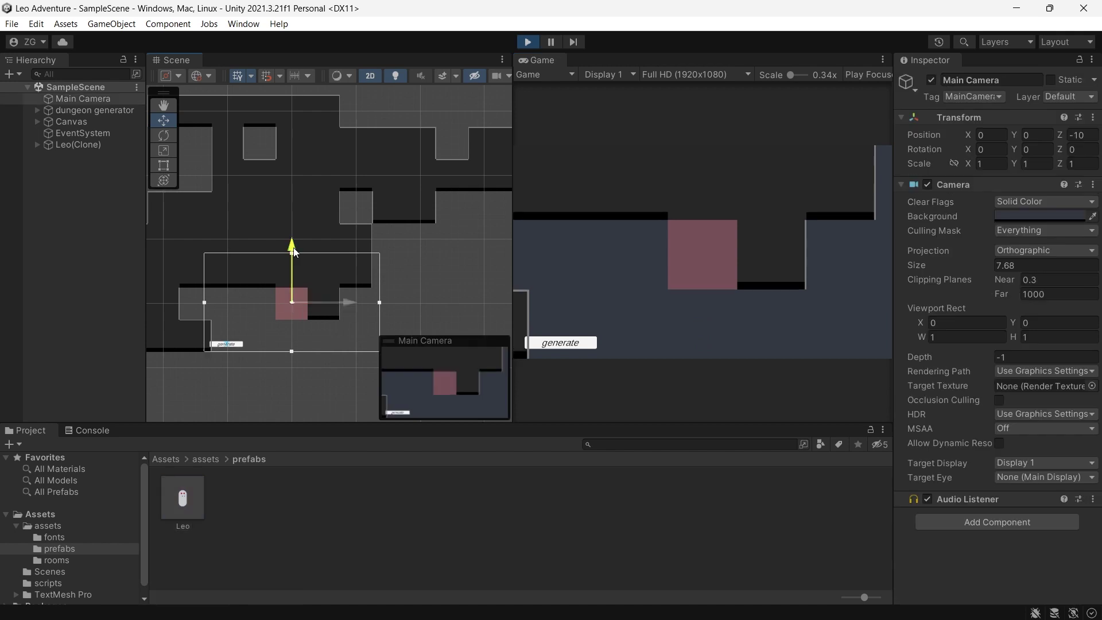
Step: Switch to Unity, select the start wall tile in the scene and stop the running game
{"action": "left_click", "coordinate": [288, 307]}
{"action": "left_click", "coordinate": [287, 309]}
{"action": "left_click", "coordinate": [319, 256]}
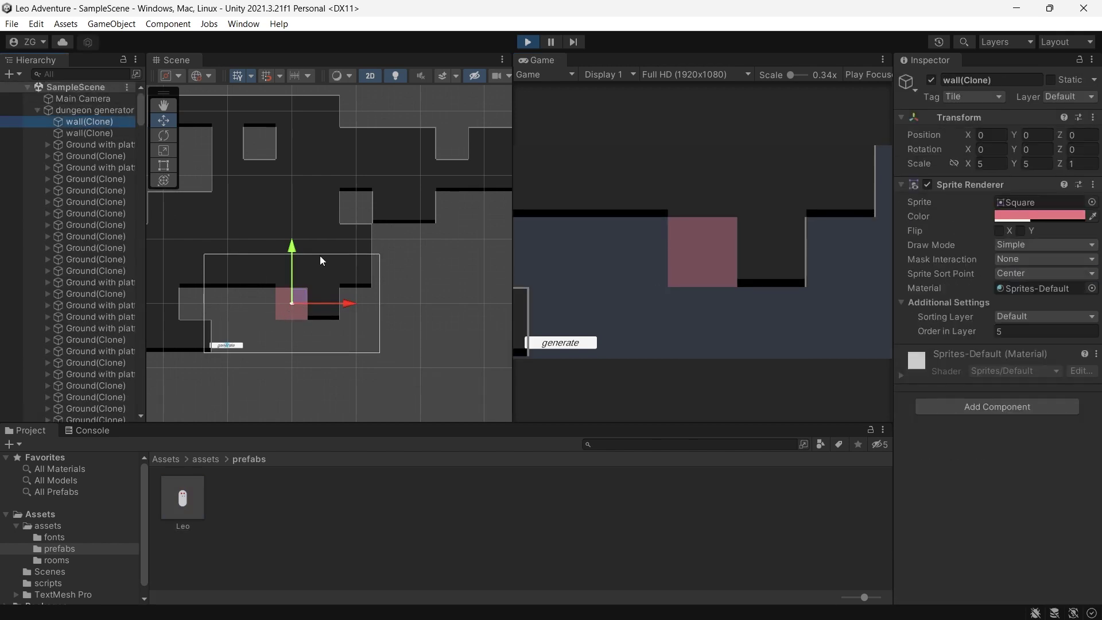
{"action": "key", "text": "ctrl+p"}
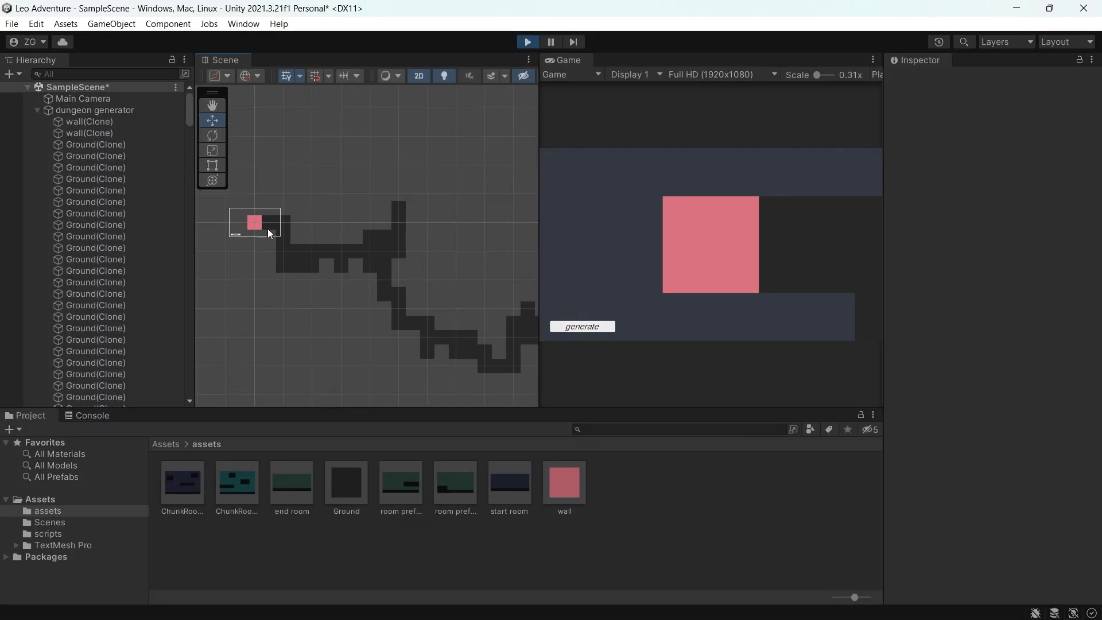
{"action": "left_click_drag", "start_coordinate": [297, 256], "coordinate": [307, 264]}
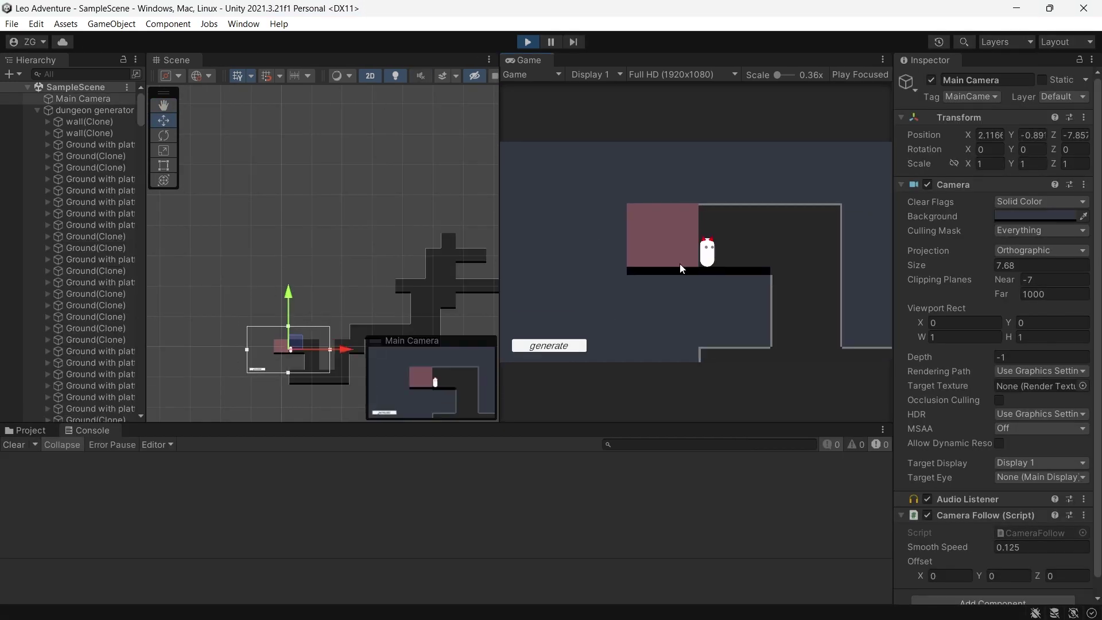
Step: Run the character through the level, set Leo(Clone)'s Move Speed to 10 and test running and jumping with it
{"action": "key", "text": "Right"}
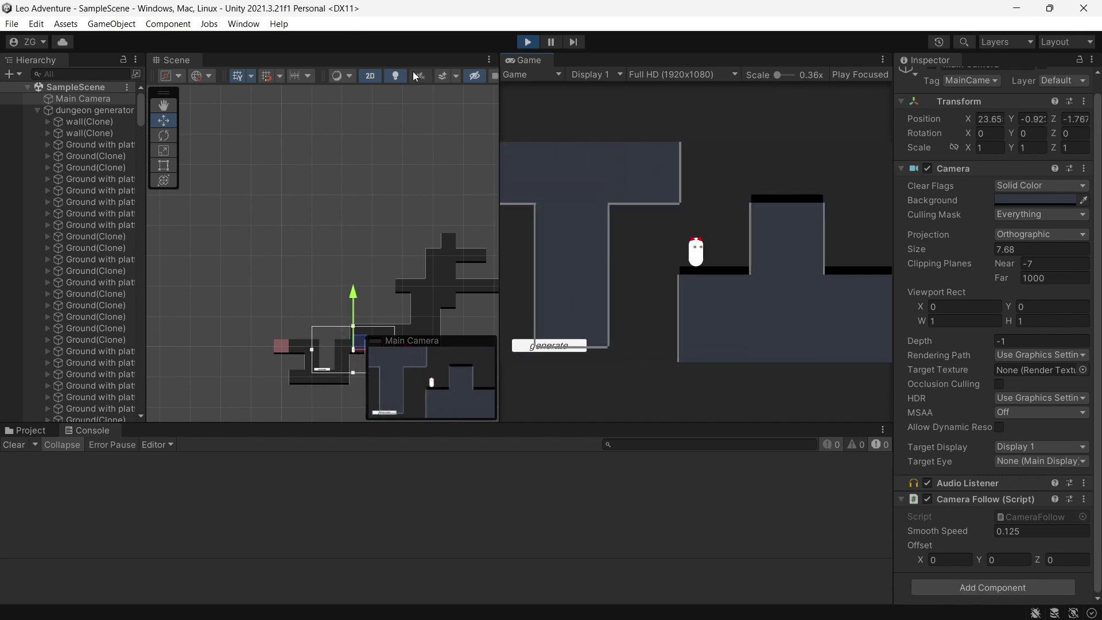
{"action": "left_click", "coordinate": [38, 109]}
{"action": "left_click", "coordinate": [78, 144]}
{"action": "scroll", "coordinate": [982, 401], "scroll_direction": "down", "scroll_amount": 6}
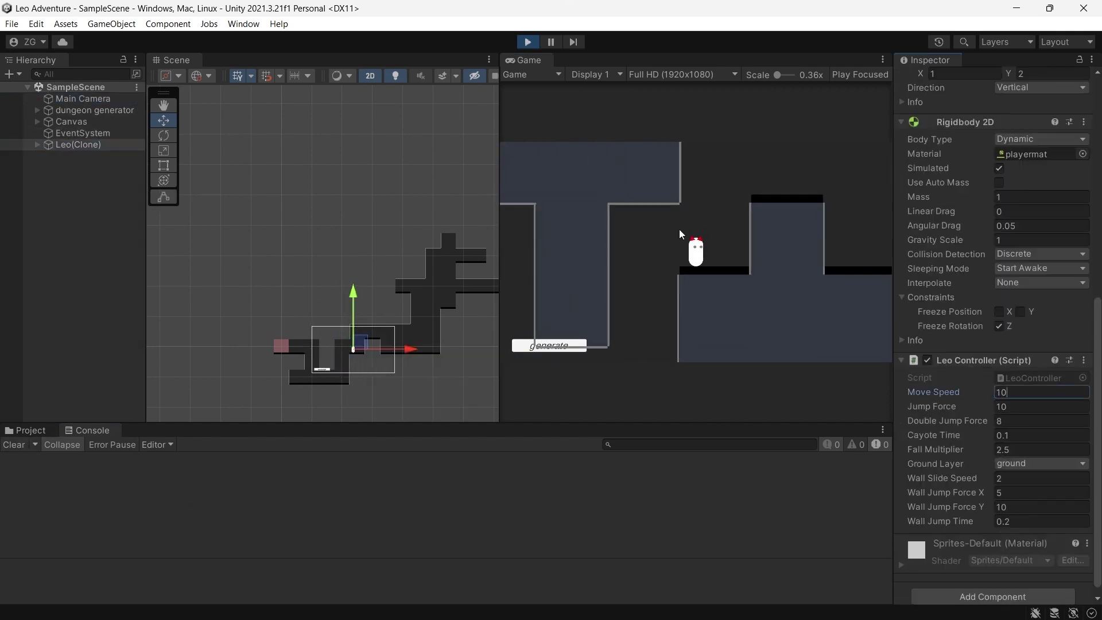
{"action": "left_click", "coordinate": [725, 264]}
{"action": "key", "text": "Right"}
{"action": "key", "text": "space"}
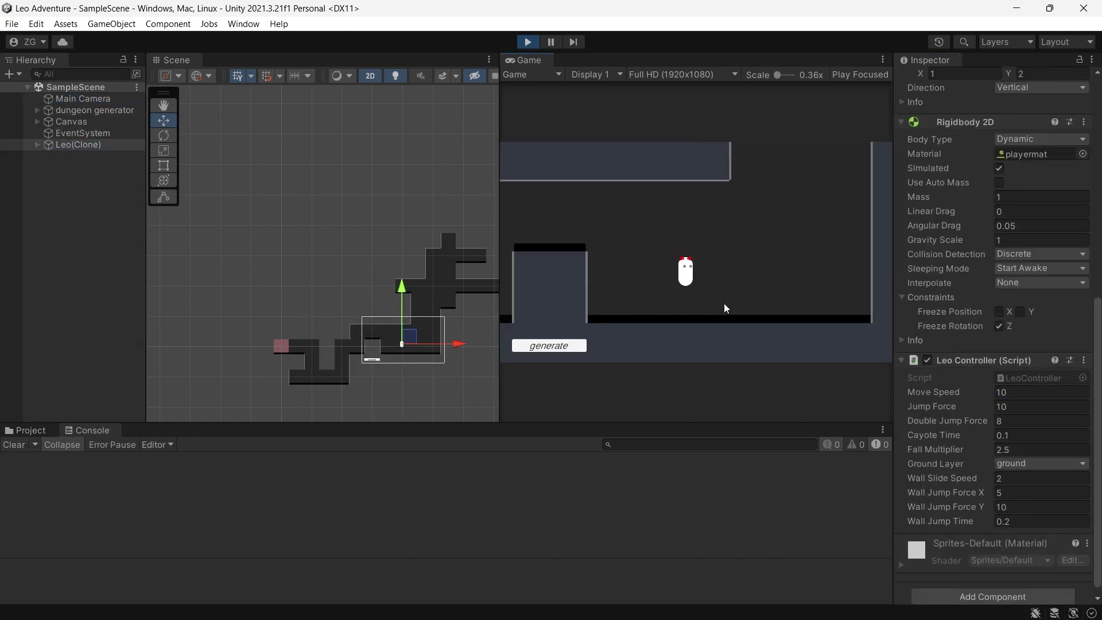
Step: Set Leo(Clone)'s Fall Multiplier to 7 and return to the running game to test the jump
{"action": "left_click", "coordinate": [998, 449]}
{"action": "type", "text": "7"}
{"action": "left_click", "coordinate": [742, 286]}
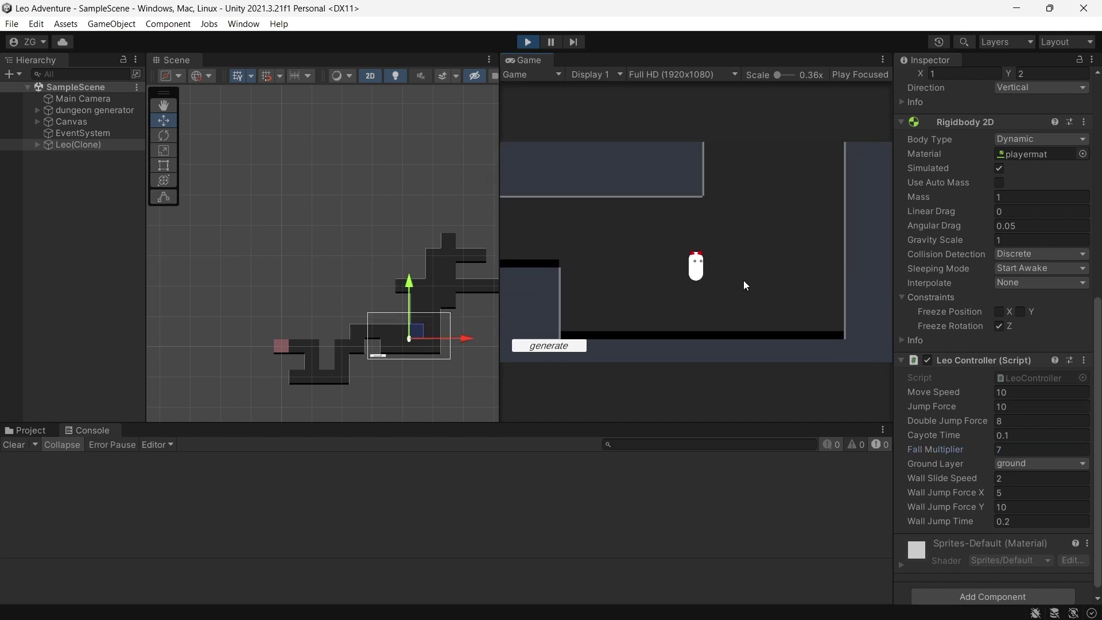
Step: Stop the running game, open the wall prefab from the rooms folder and select its Bottom platform
{"action": "key", "text": "ctrl+p"}
{"action": "key", "text": "alt+Tab"}
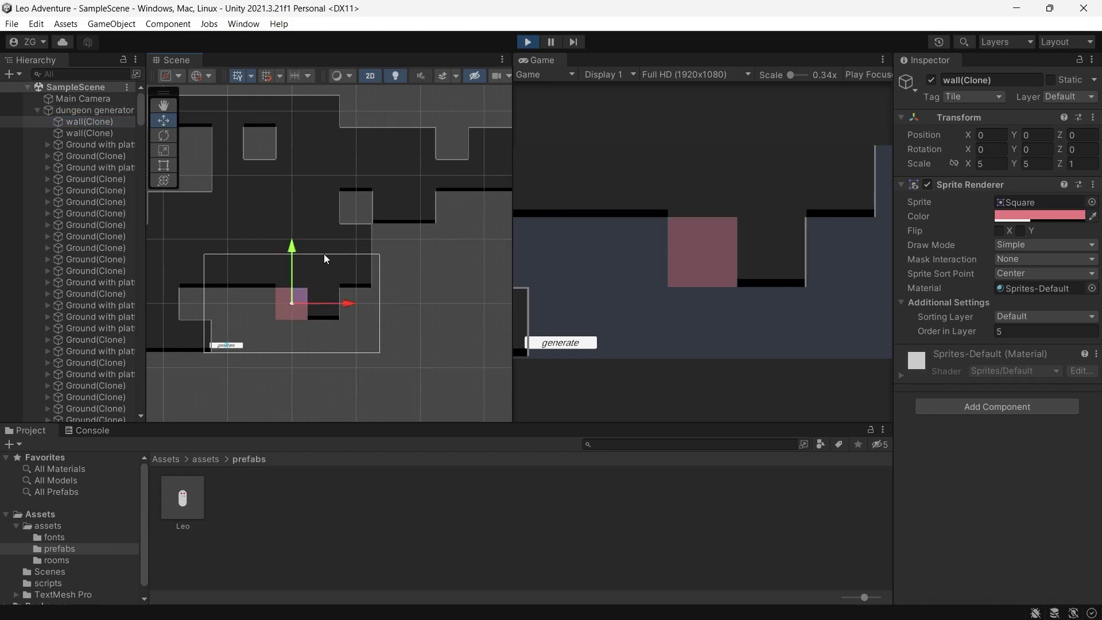
{"action": "key", "text": "ctrl+p"}
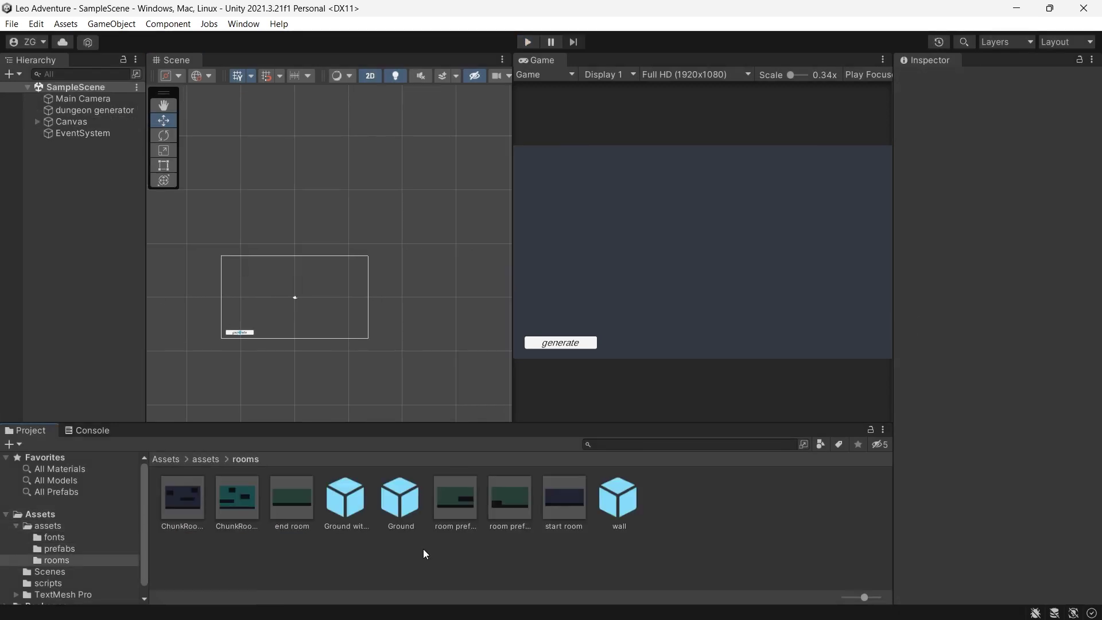
{"action": "left_click", "coordinate": [618, 498]}
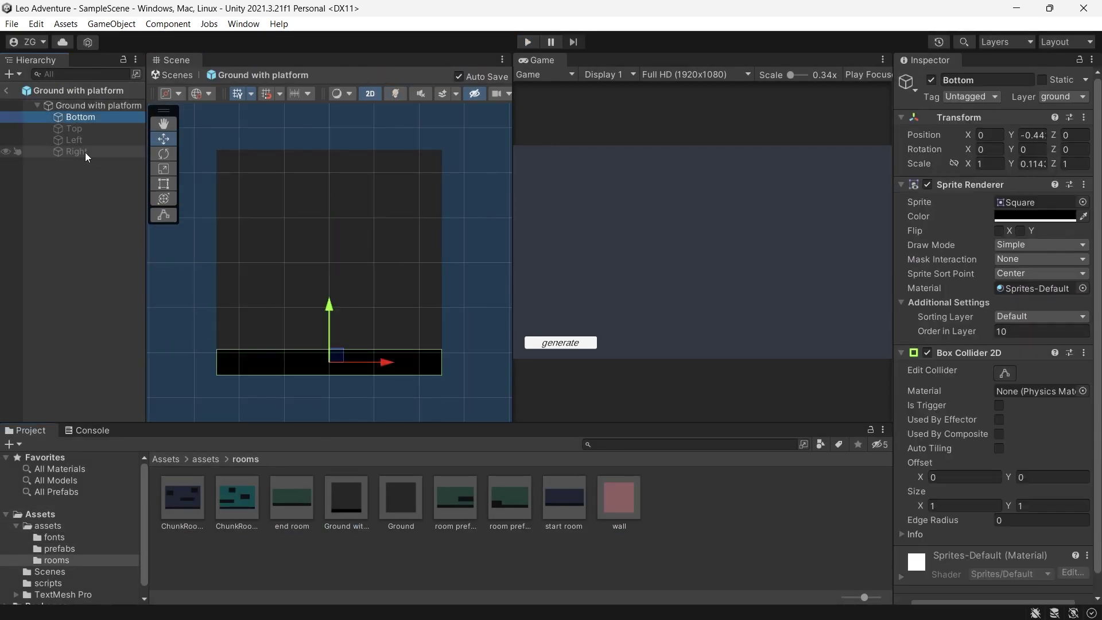
{"action": "left_click", "coordinate": [74, 103]}
{"action": "left_click", "coordinate": [80, 117]}
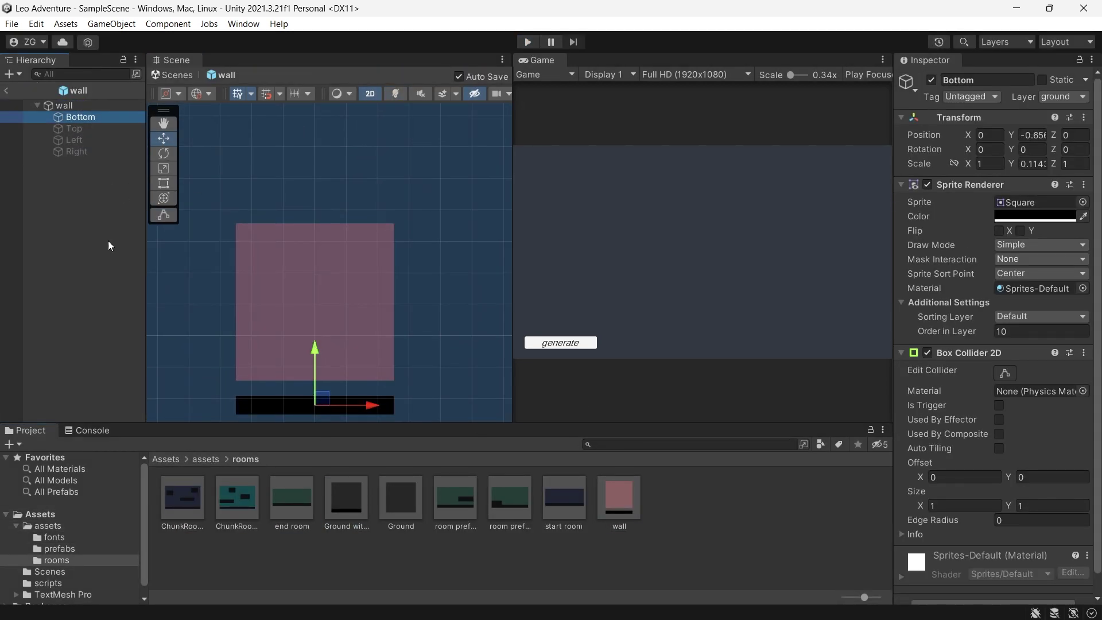
Step: Open the Ground, Ground with platform and wall prefabs in turn to compare their bottom platforms
{"action": "left_click", "coordinate": [394, 487]}
{"action": "double_click", "coordinate": [401, 497]}
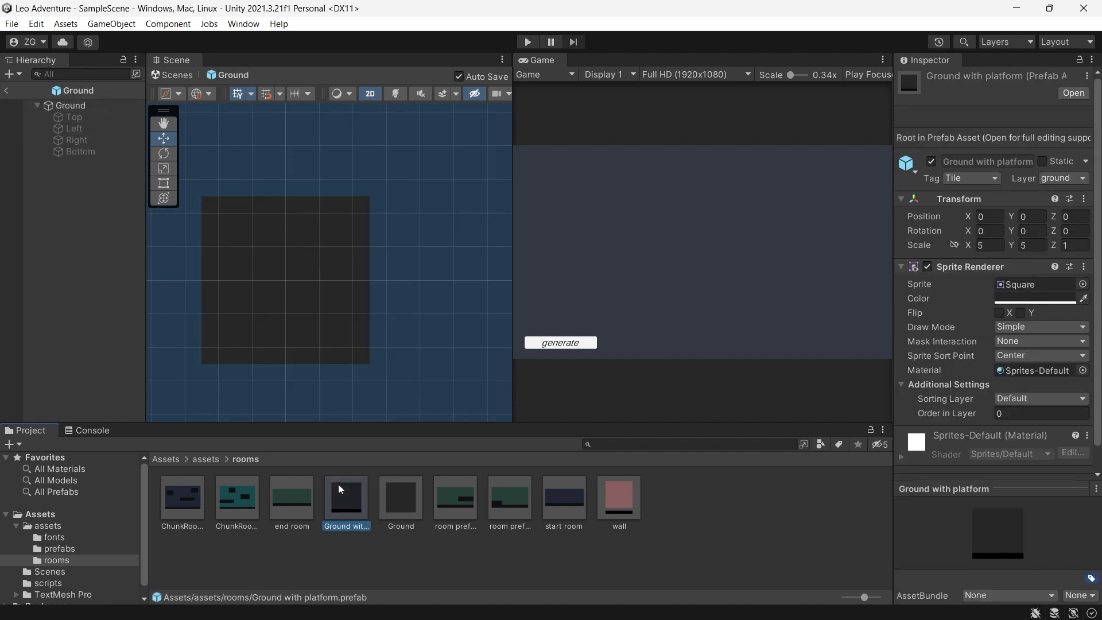
{"action": "double_click", "coordinate": [342, 491]}
{"action": "left_click", "coordinate": [325, 361]}
{"action": "double_click", "coordinate": [619, 497]}
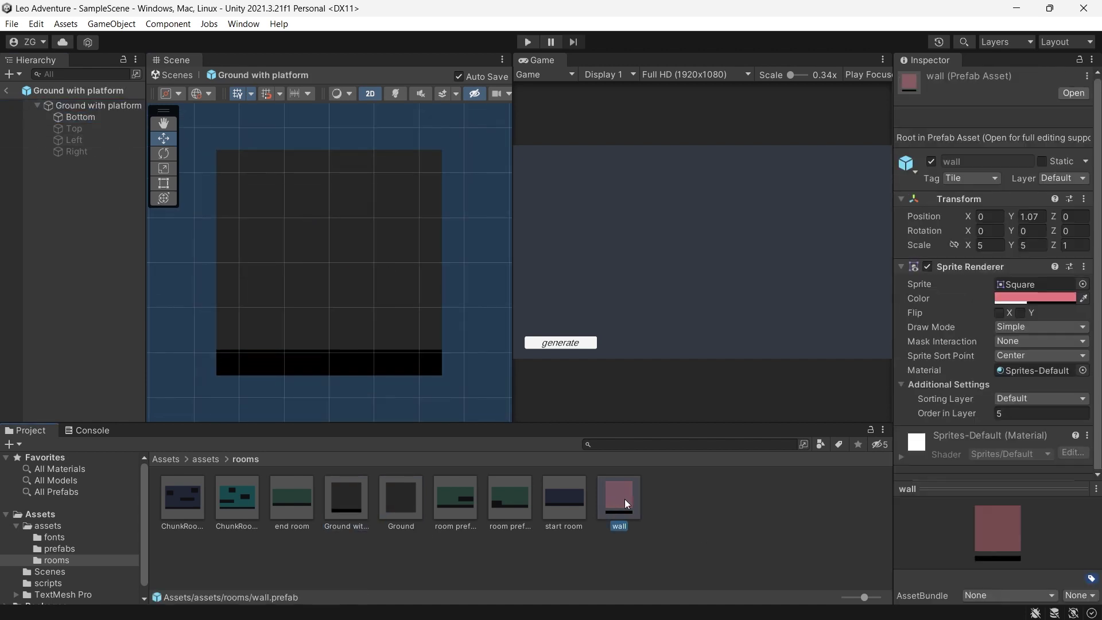
{"action": "left_click", "coordinate": [393, 503]}
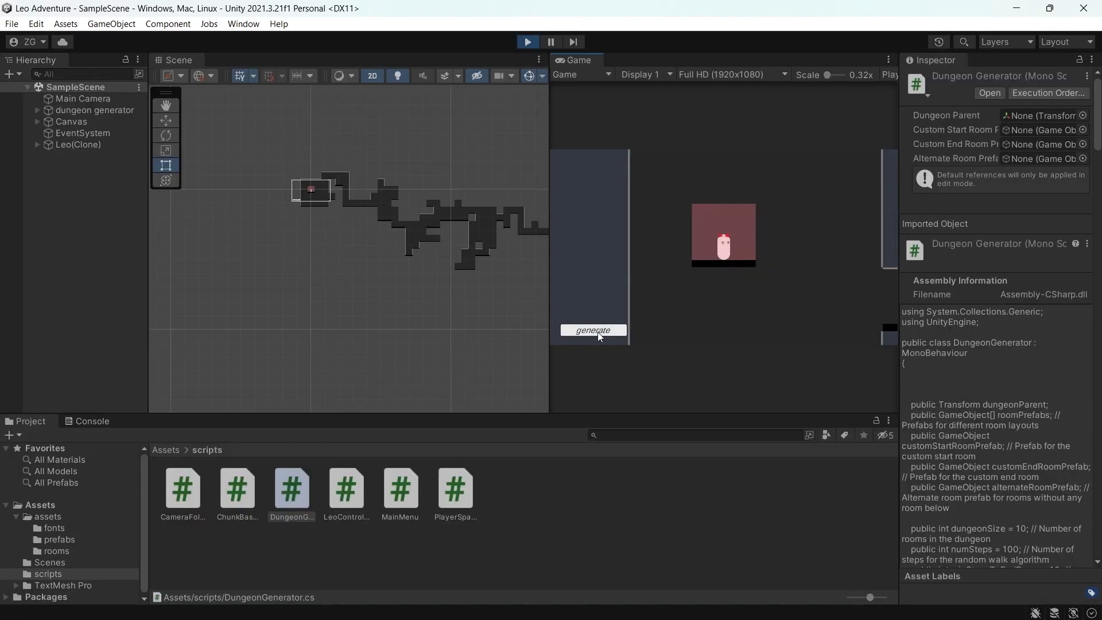
Step: Generate new dungeon layouts repeatedly in the running game and examine each layout and its start tile in the scene
{"action": "left_click", "coordinate": [598, 331]}
{"action": "left_click", "coordinate": [597, 332]}
{"action": "left_click", "coordinate": [597, 332]}
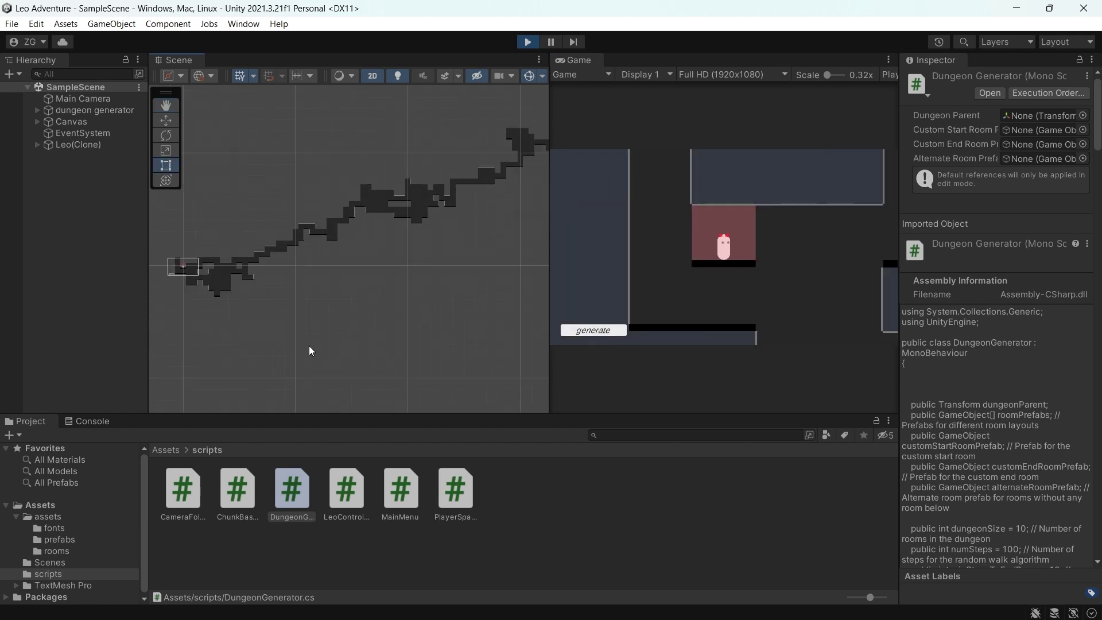
{"action": "left_click", "coordinate": [612, 331]}
{"action": "left_click", "coordinate": [612, 332]}
{"action": "left_click", "coordinate": [611, 332]}
{"action": "left_click", "coordinate": [611, 332]}
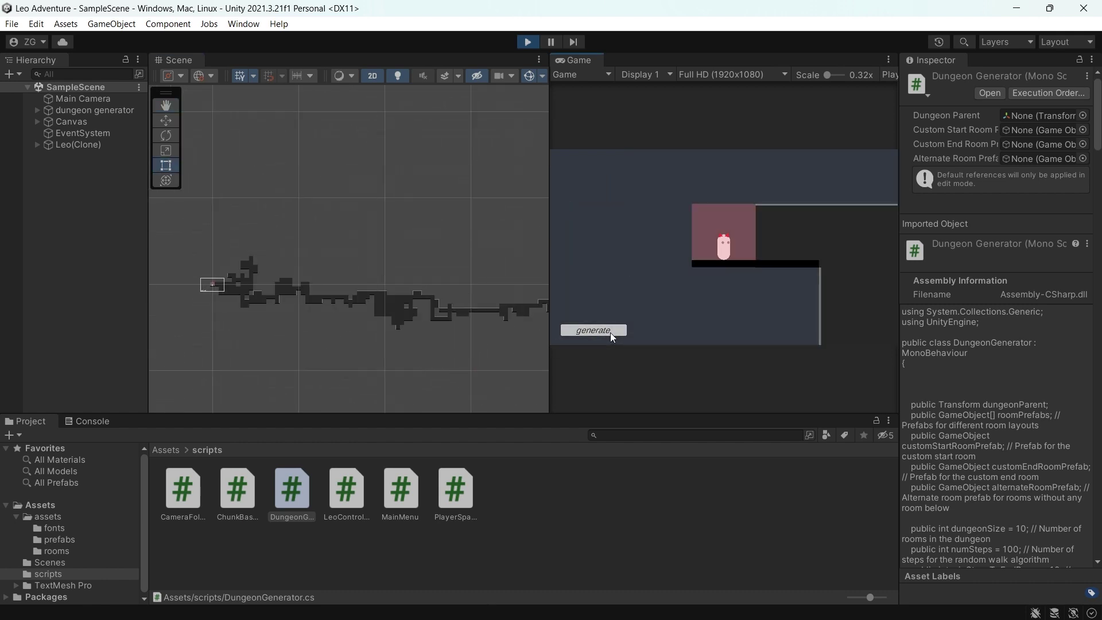
{"action": "left_click", "coordinate": [610, 332]}
{"action": "left_click", "coordinate": [609, 332]}
{"action": "left_click", "coordinate": [609, 333]}
{"action": "left_click", "coordinate": [608, 333]}
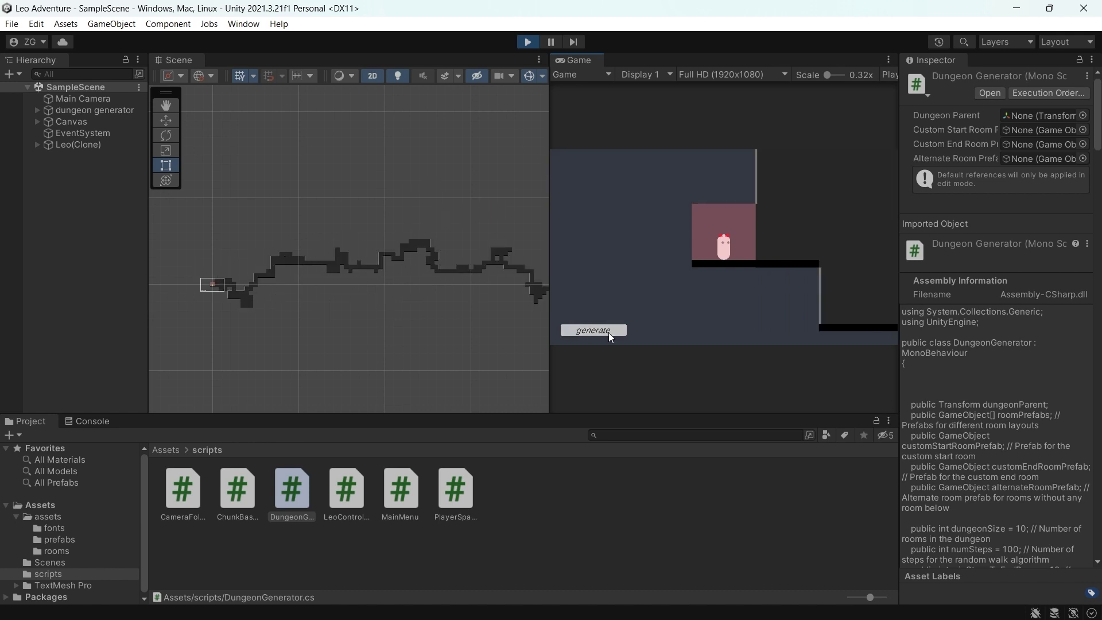
{"action": "left_click", "coordinate": [608, 332]}
{"action": "left_click", "coordinate": [608, 332]}
{"action": "left_click", "coordinate": [607, 332]}
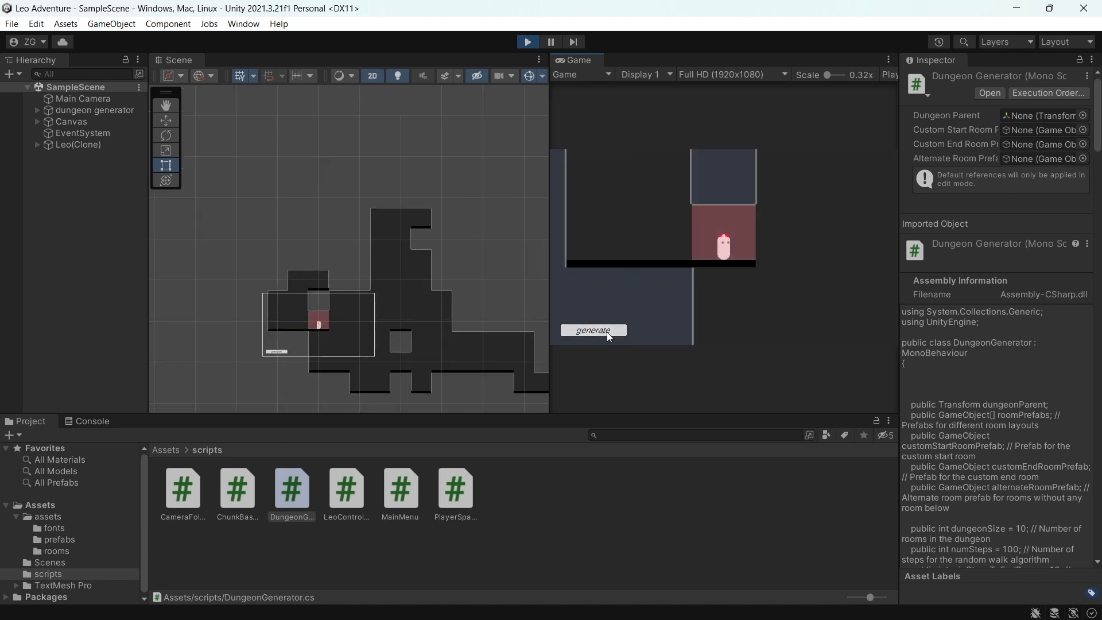
{"action": "left_click", "coordinate": [607, 331]}
{"action": "left_click", "coordinate": [607, 332]}
{"action": "left_click", "coordinate": [602, 332]}
{"action": "left_click", "coordinate": [594, 333]}
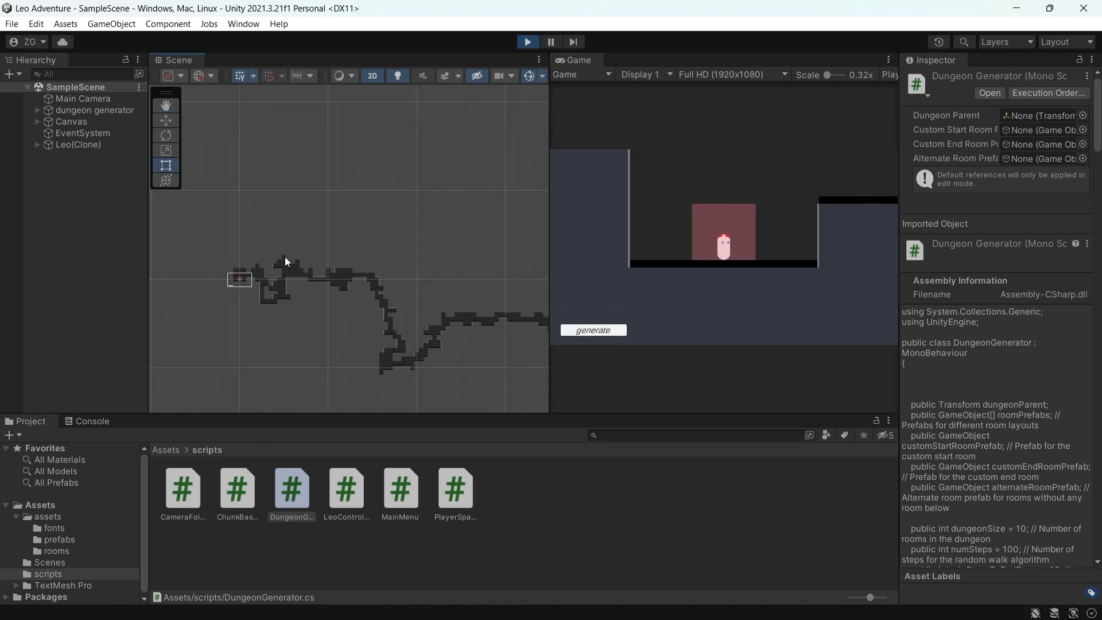
{"action": "left_click", "coordinate": [585, 334]}
{"action": "left_click", "coordinate": [584, 334]}
{"action": "left_click", "coordinate": [590, 329]}
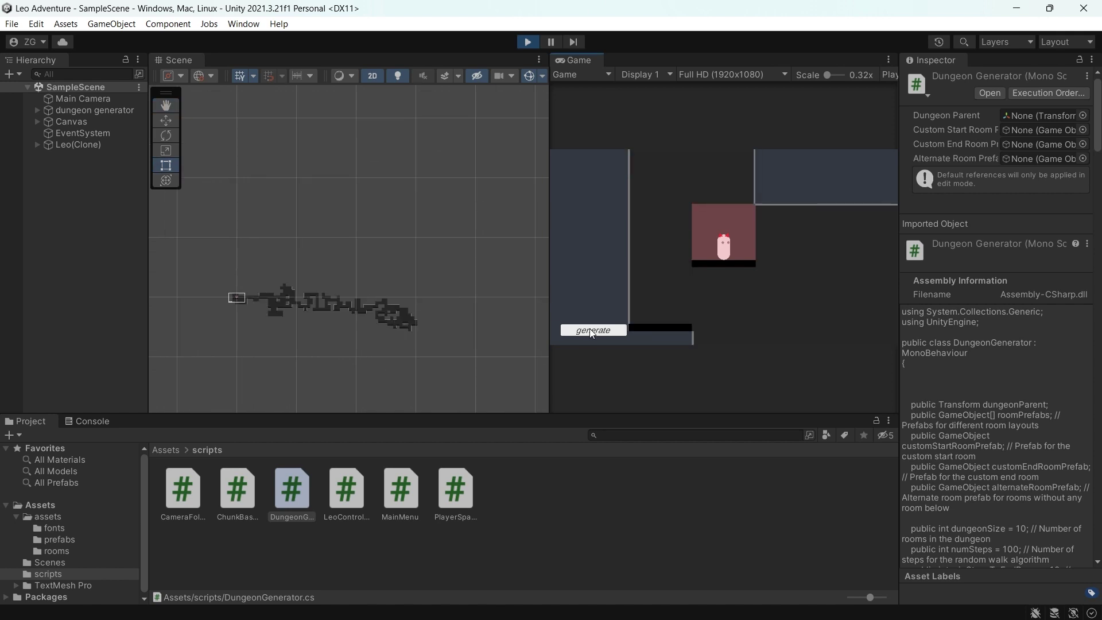
{"action": "left_click", "coordinate": [590, 328]}
{"action": "scroll", "coordinate": [329, 319], "scroll_direction": "up", "scroll_amount": 3}
{"action": "left_click_drag", "start_coordinate": [330, 319], "coordinate": [430, 308]}
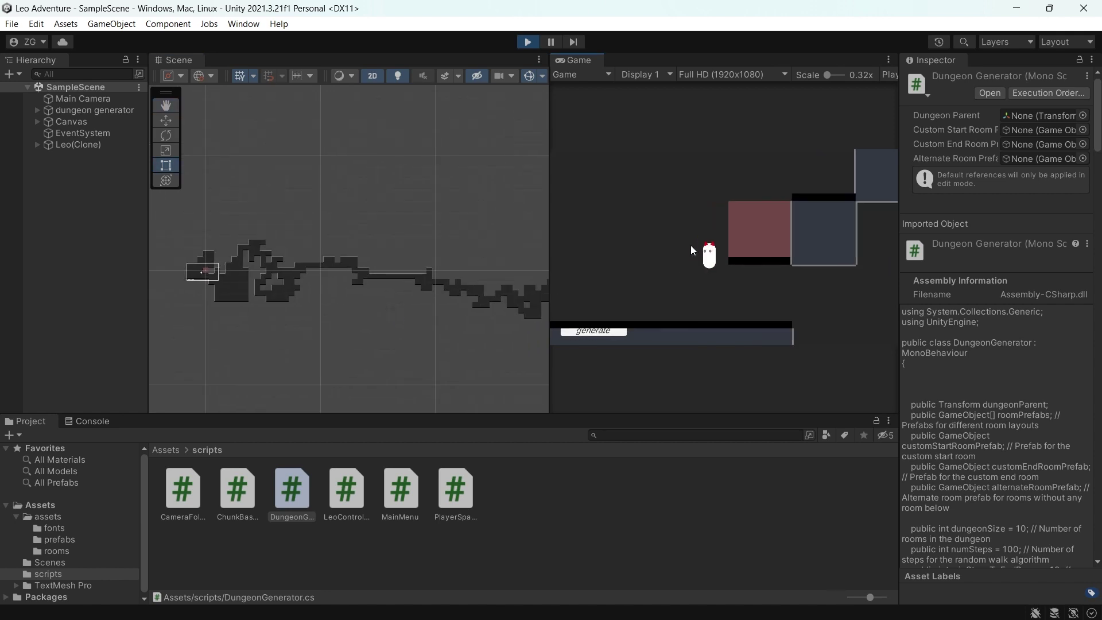
{"action": "left_click", "coordinate": [598, 329]}
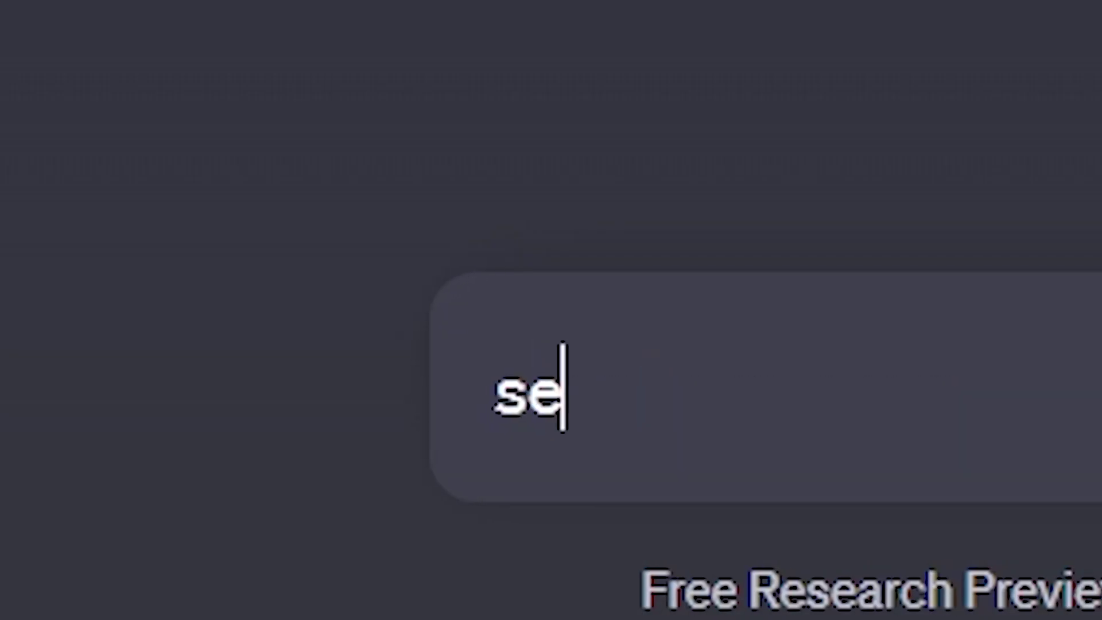
Step: Write a message to ChatGPT, switch to Unity and test running and jumping up the ledges with the updated Leo Controller
{"action": "type", "text": "ri m"}
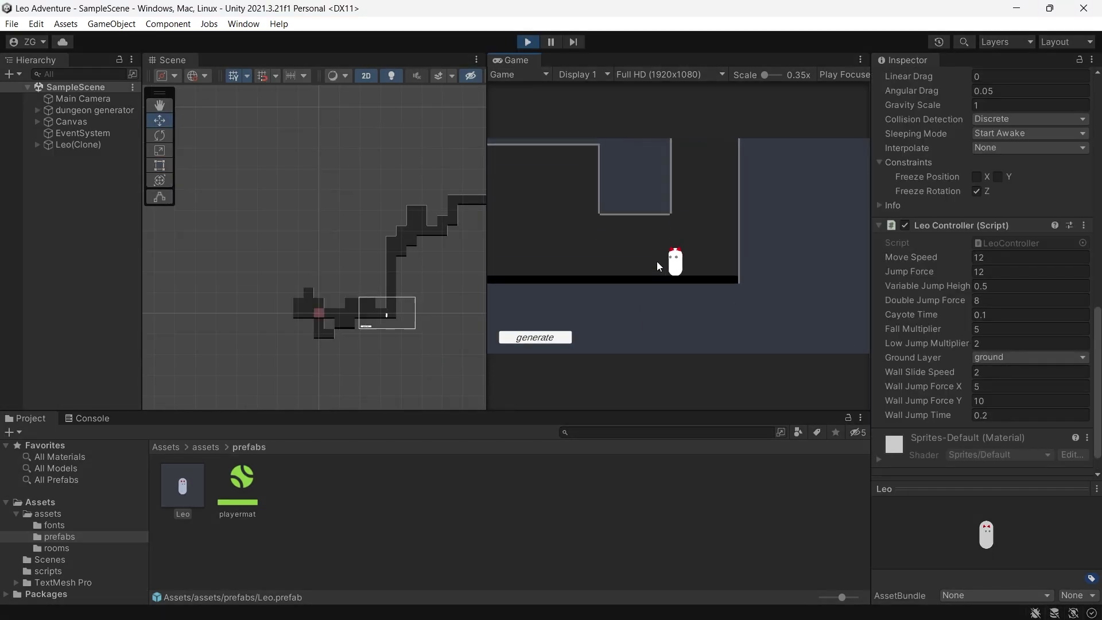
{"action": "key", "text": "a"}
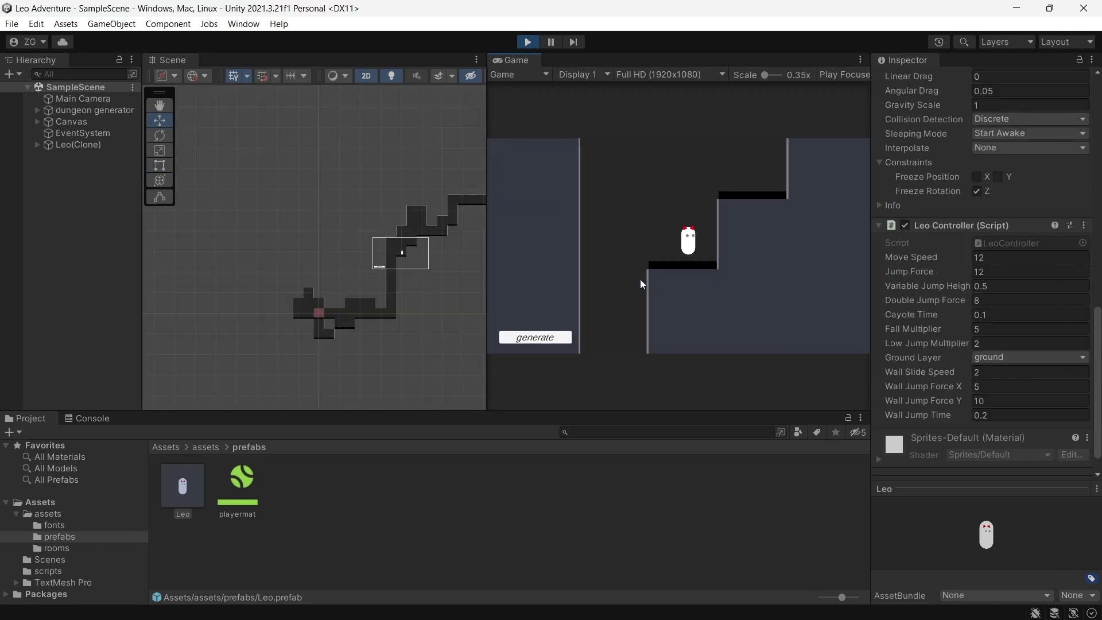
{"action": "key", "text": "d"}
{"action": "key", "text": "space"}
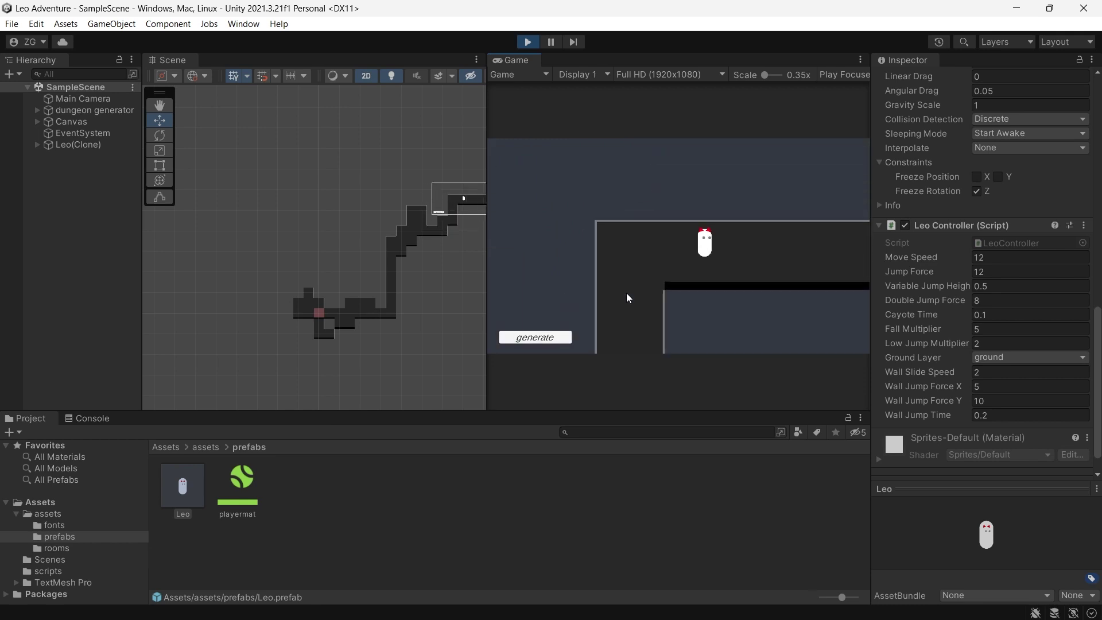
{"action": "left_click", "coordinate": [975, 329]}
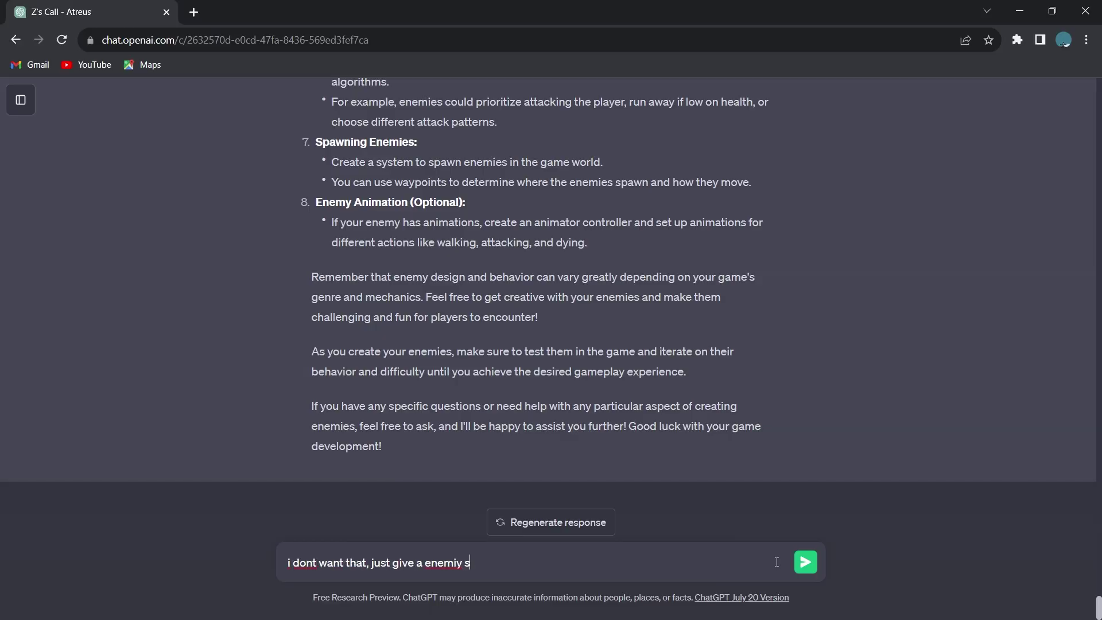
Step: Ask ChatGPT for a Unity C# enemy script named BasicEnemy that patrols between two given points and turns back at walls or before falling
{"action": "type", "text": "ck"}
{"action": "key", "text": "Return"}
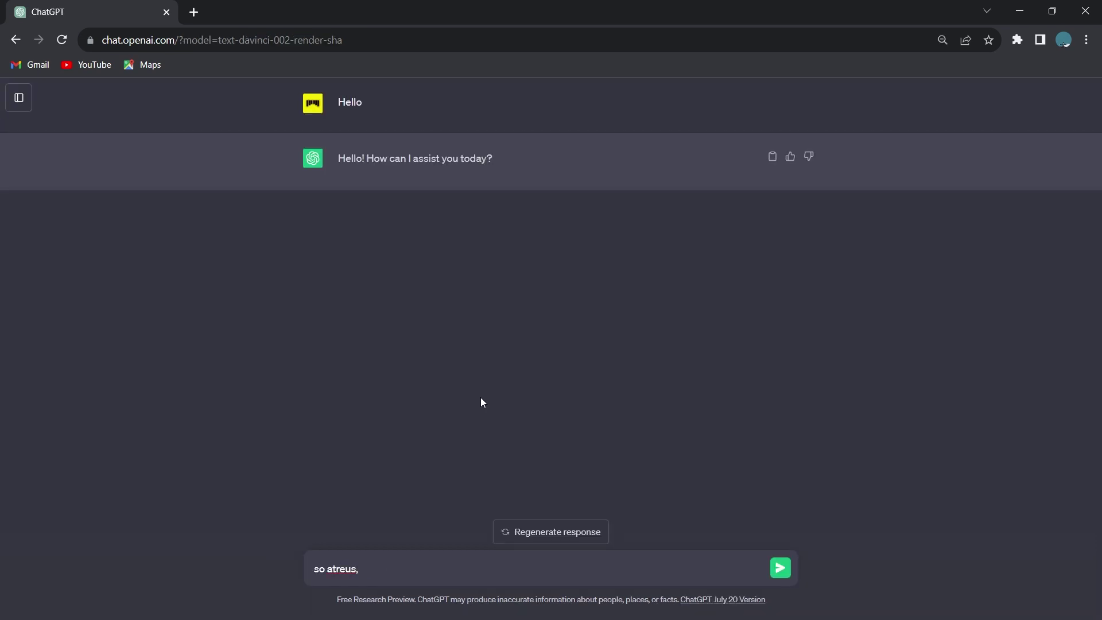
{"action": "type", "text": "create me a unity c# enemy script that can patrol between its two"}
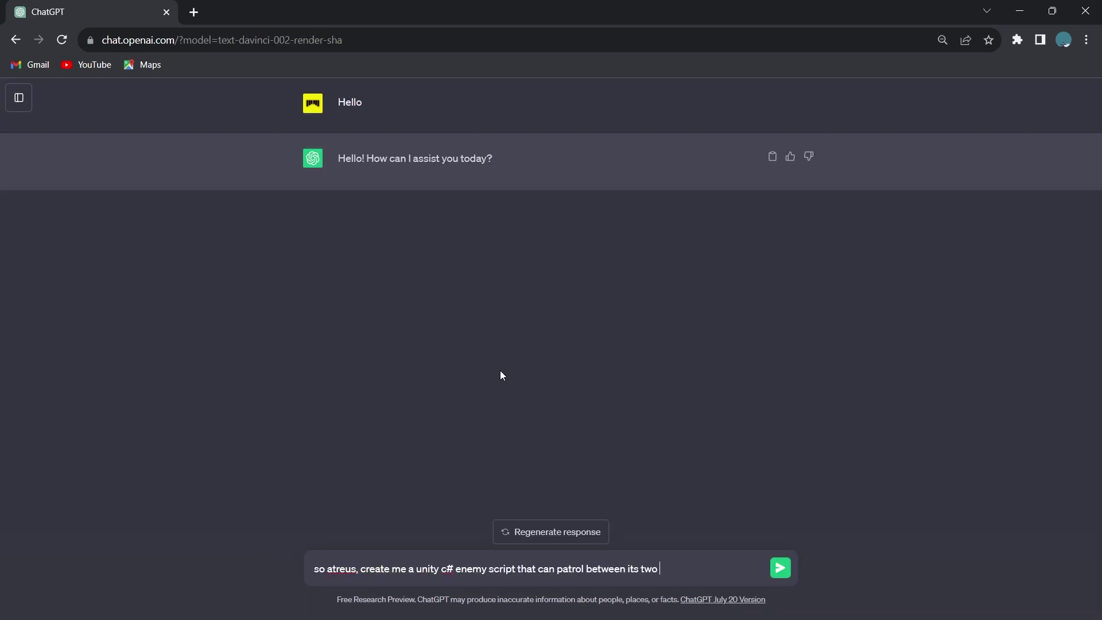
{"action": "type", "text": ". if it dedects any wall in front of it, then turn back and walk, or if it find, i"}
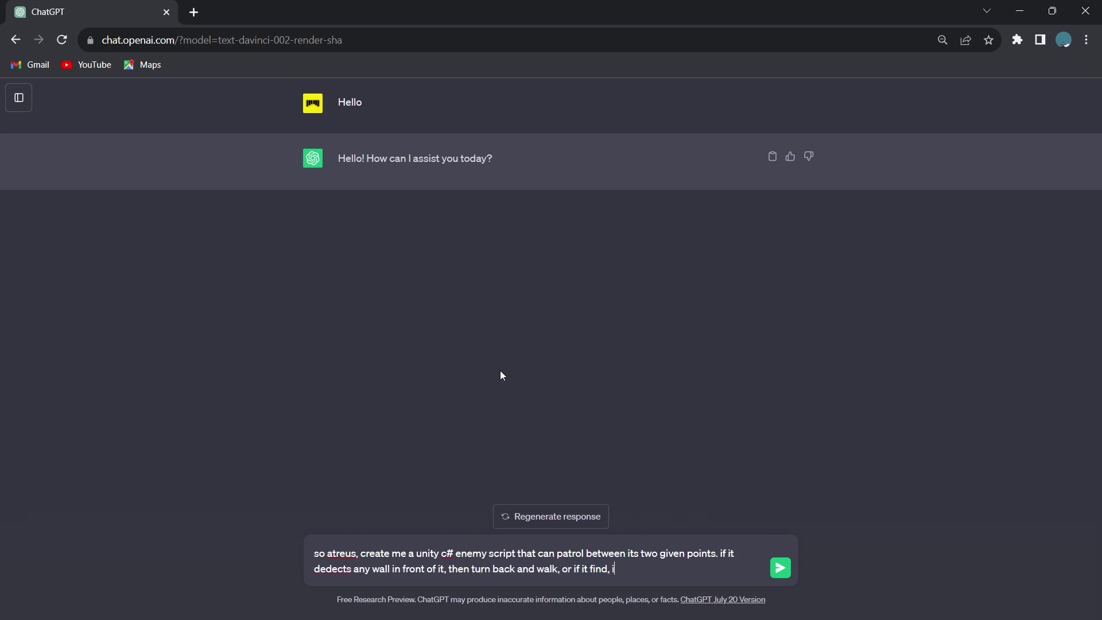
{"action": "type", "text": "then s"}
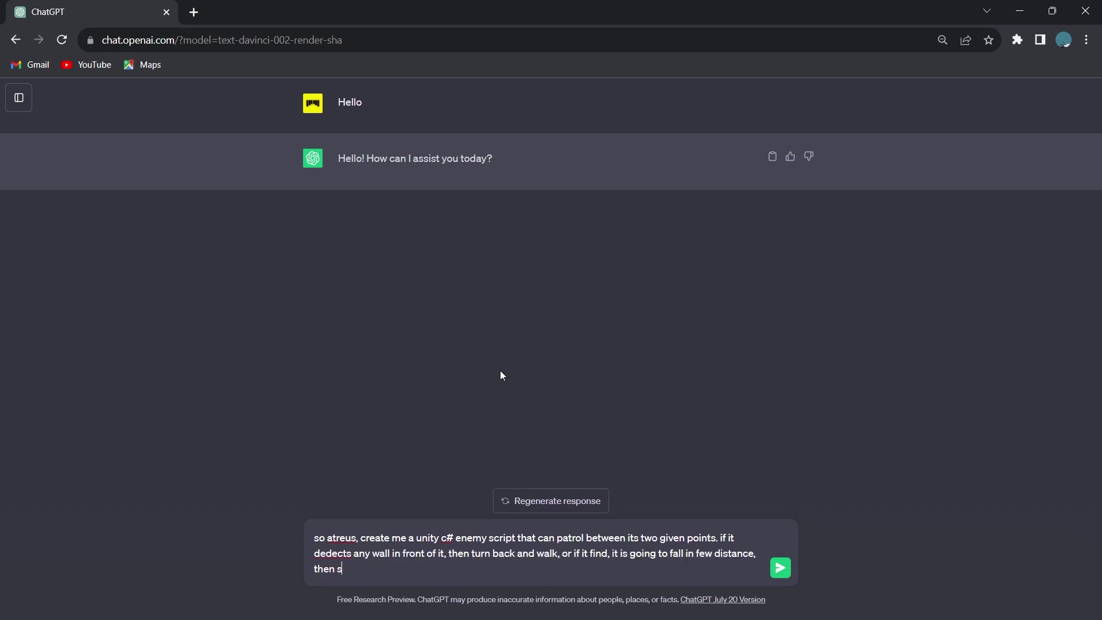
{"action": "type", "text": " something"}
{"action": "key", "text": "Return"}
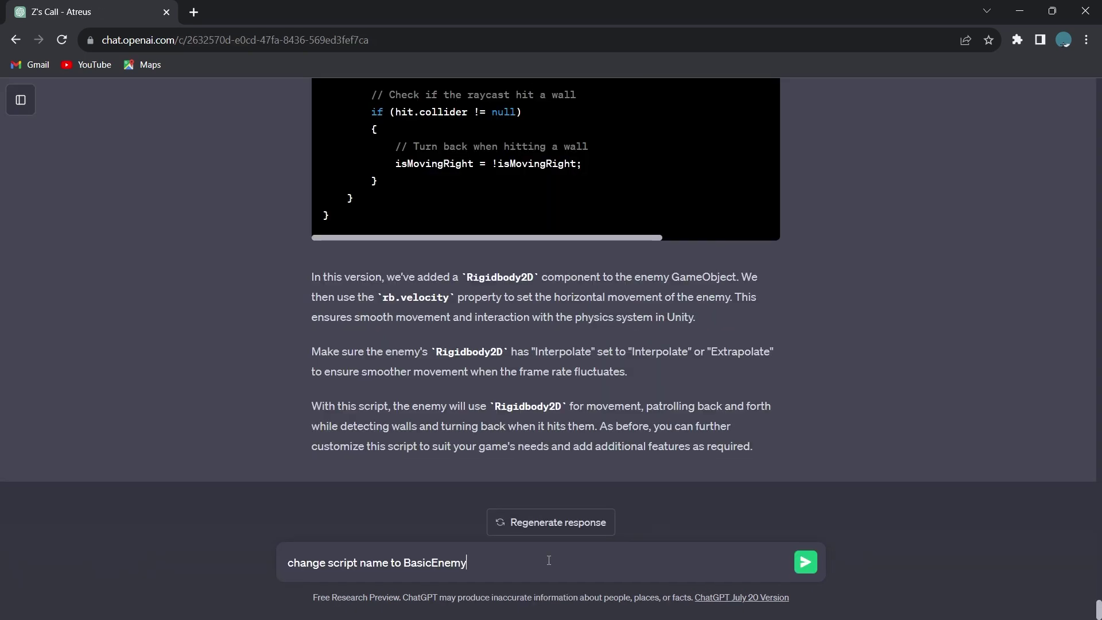
{"action": "key", "text": "Return"}
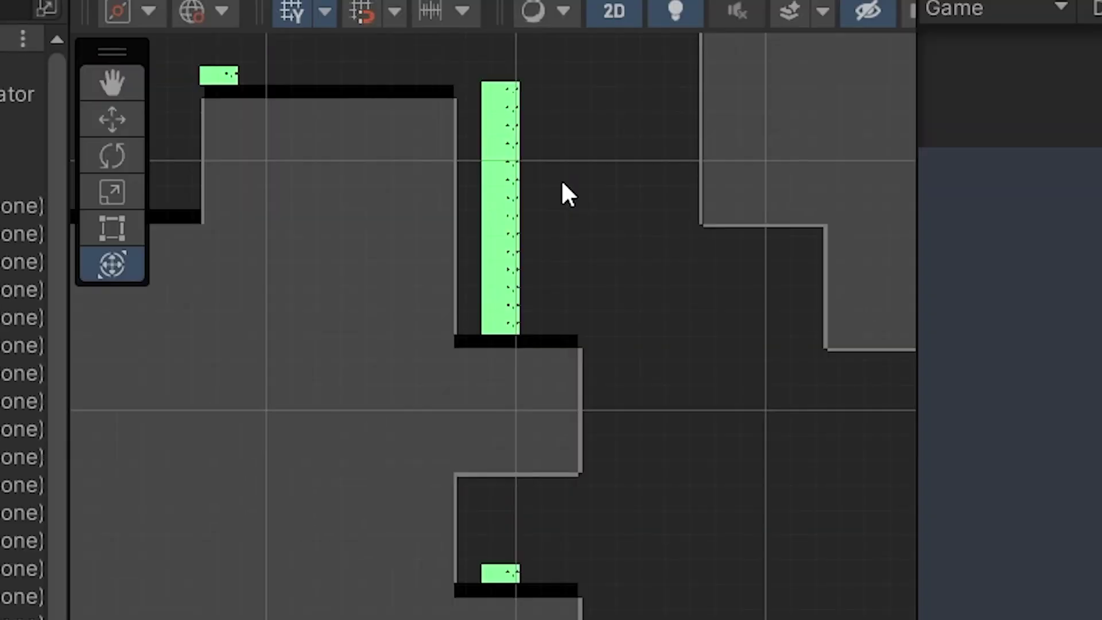
Step: Switch to Unity and examine how the spawned enemies are placed and move on the generated level's platforms
{"action": "scroll", "coordinate": [560, 184], "scroll_direction": "up", "scroll_amount": 2}
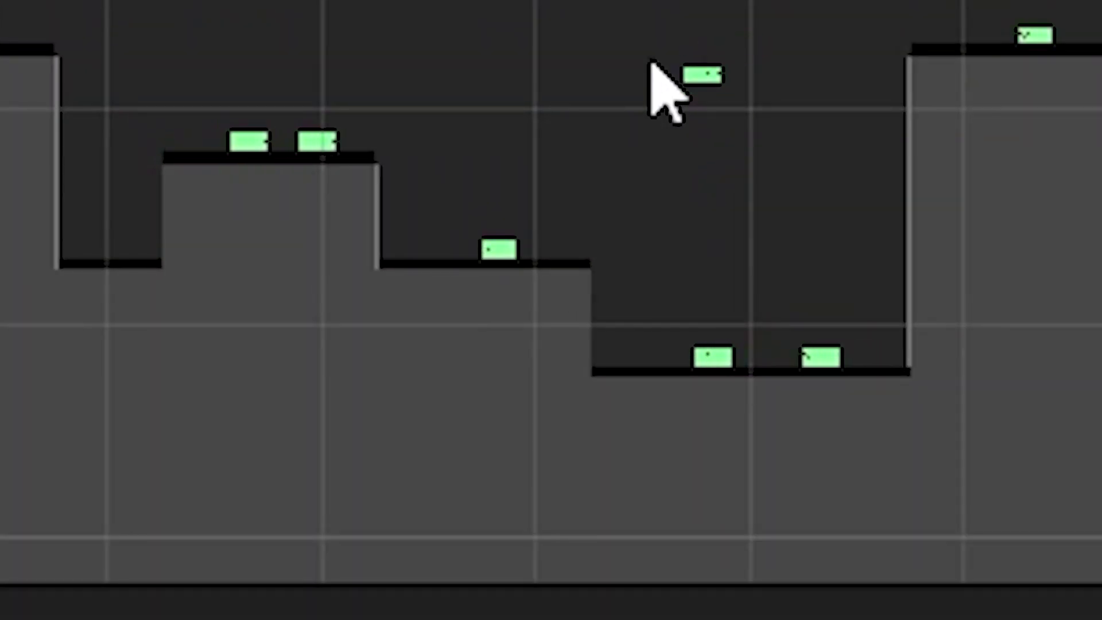
{"action": "scroll", "coordinate": [660, 64], "scroll_direction": "up", "scroll_amount": 2}
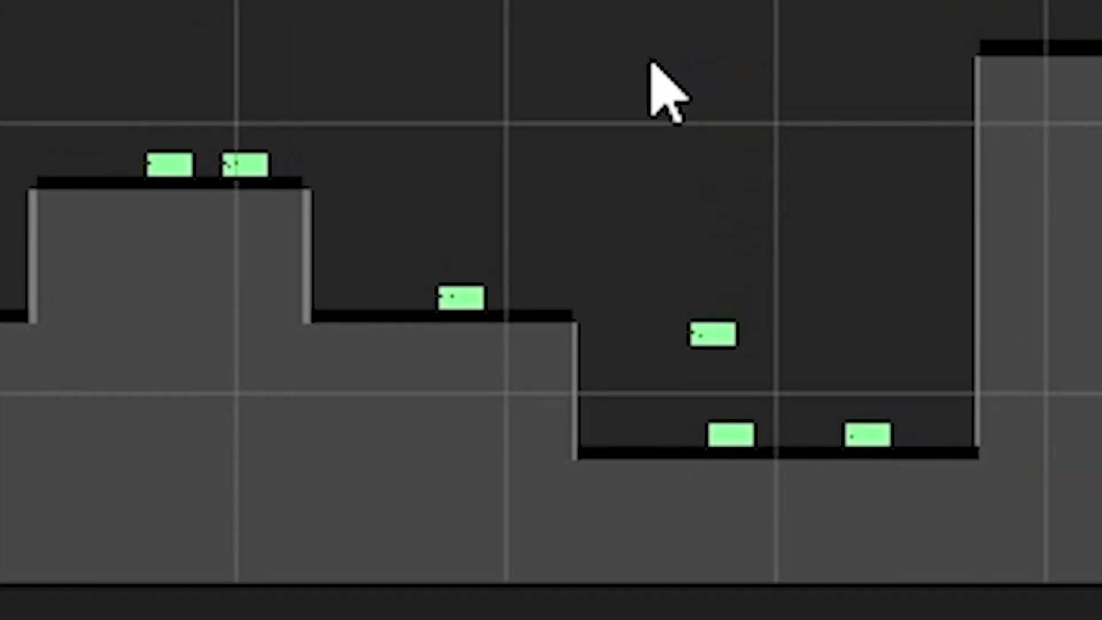
{"action": "scroll", "coordinate": [512, 300], "scroll_direction": "up", "scroll_amount": 2}
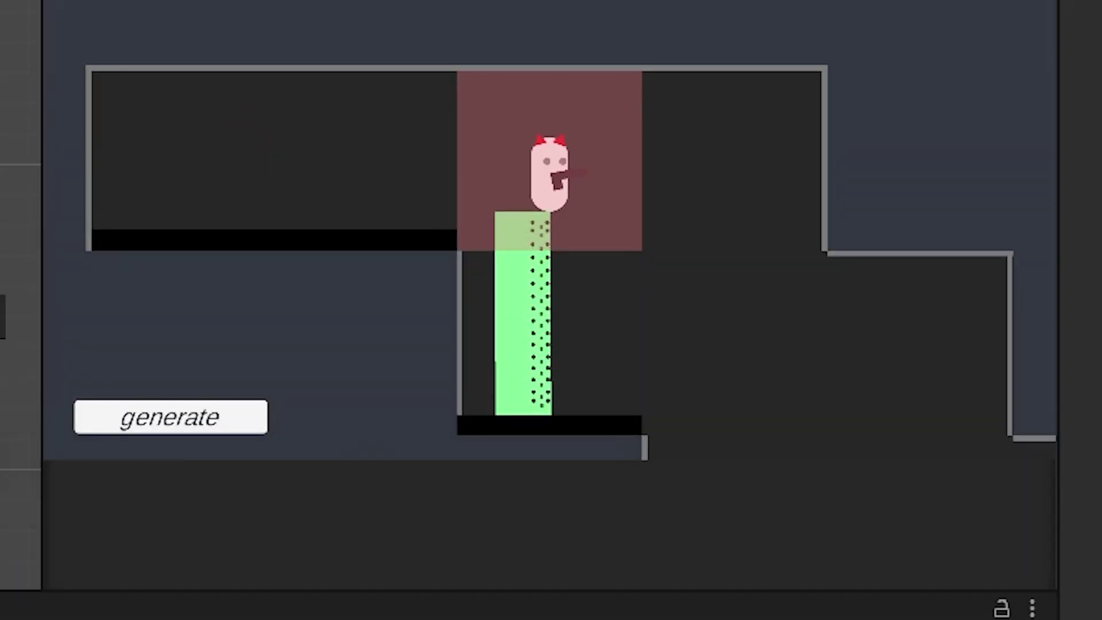
Step: Send ChatGPT the complaint "bro they all just generated in the same room, how wrong could you be"
{"action": "type", "text": "bro they all just generated in the same room,"}
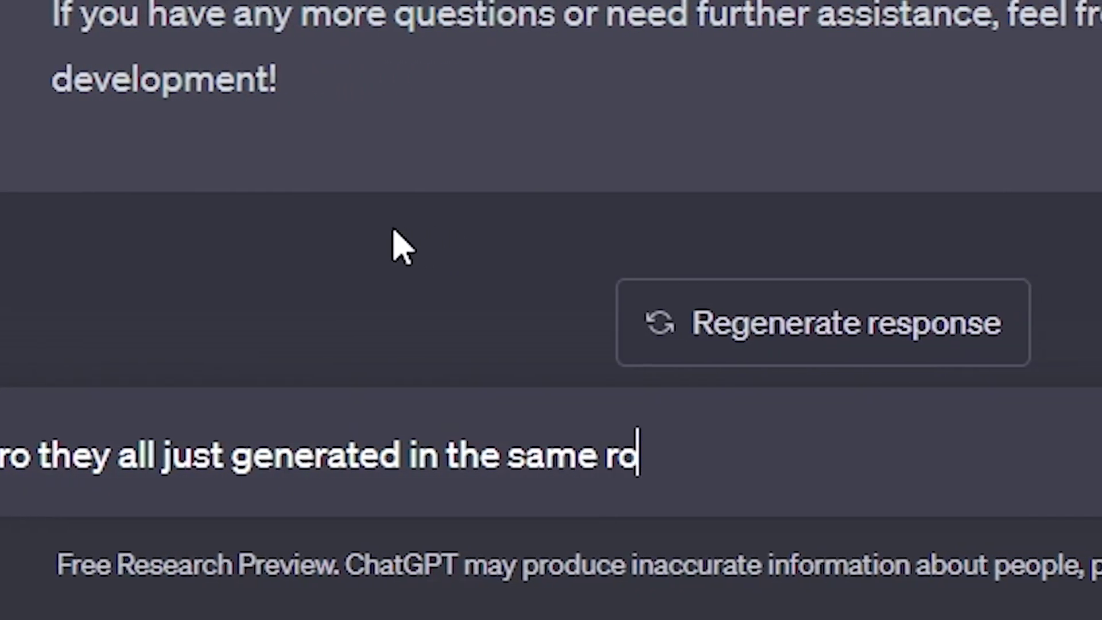
{"action": "type", "text": " how wrong would you be"}
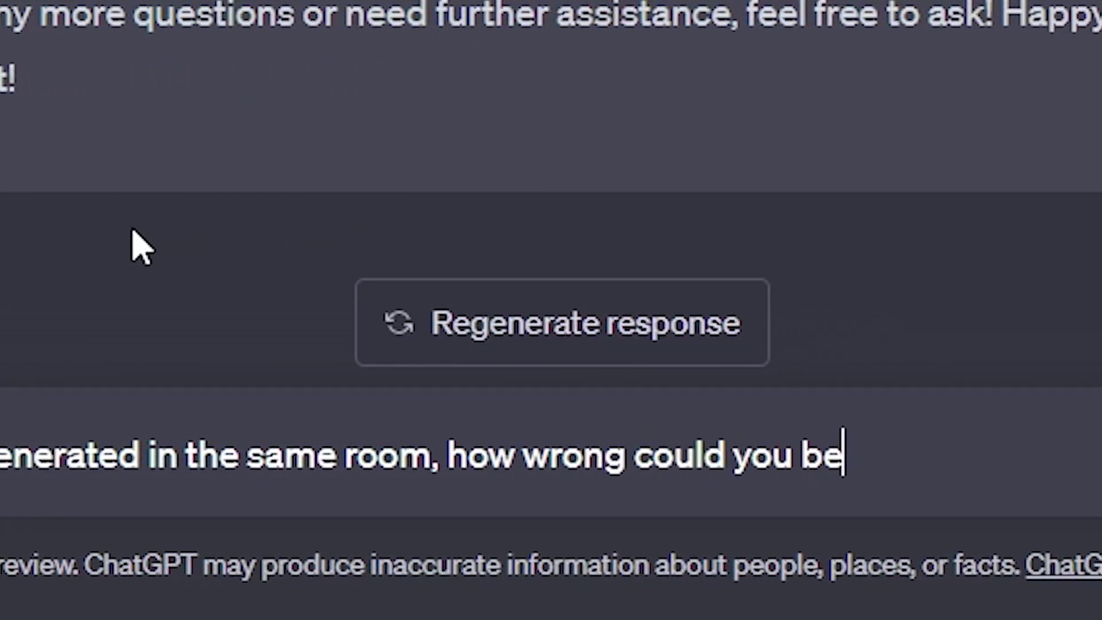
{"action": "key", "text": "Return"}
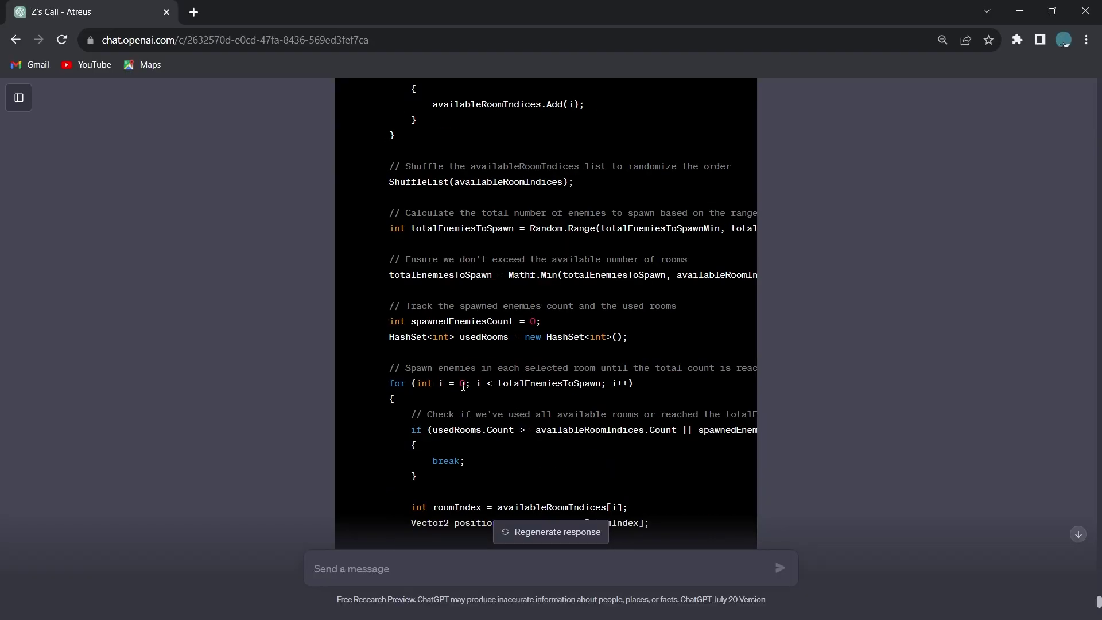
Step: Review ChatGPT's revised script and replace the enemy spawning code in DungeonGenerator.cs with its new version
{"action": "scroll", "coordinate": [389, 315], "scroll_direction": "up", "scroll_amount": 5}
{"action": "scroll", "coordinate": [393, 246], "scroll_direction": "down", "scroll_amount": 15}
{"action": "left_click_drag", "start_coordinate": [394, 246], "coordinate": [392, 80]}
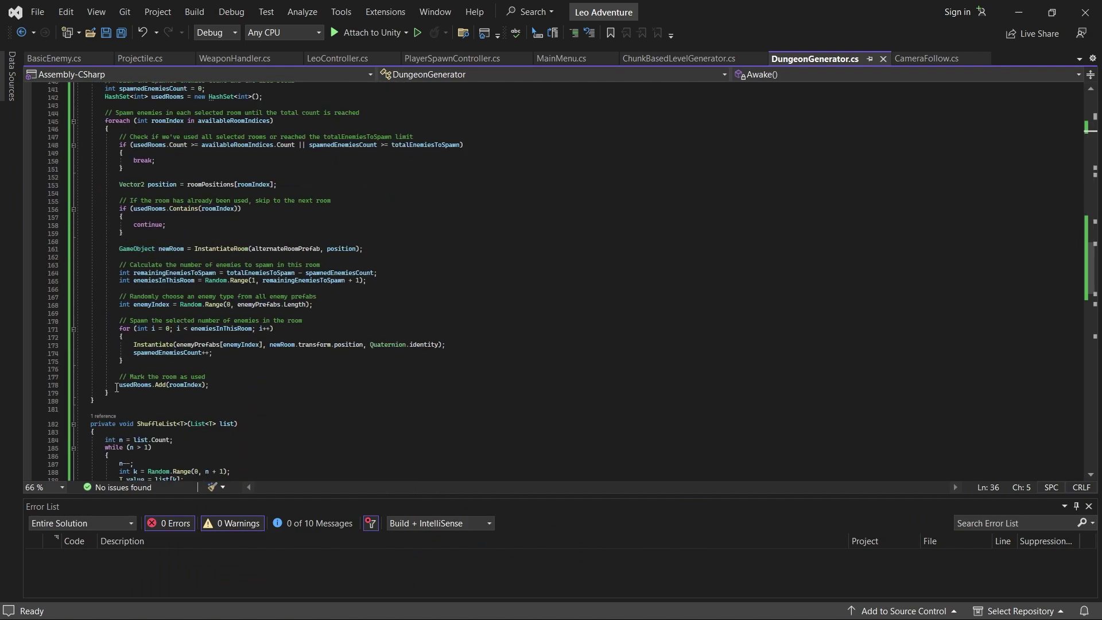
{"action": "left_click_drag", "start_coordinate": [116, 387], "coordinate": [230, 86]}
{"action": "key", "text": "ctrl+v"}
{"action": "scroll", "coordinate": [235, 326], "scroll_direction": "up", "scroll_amount": 20}
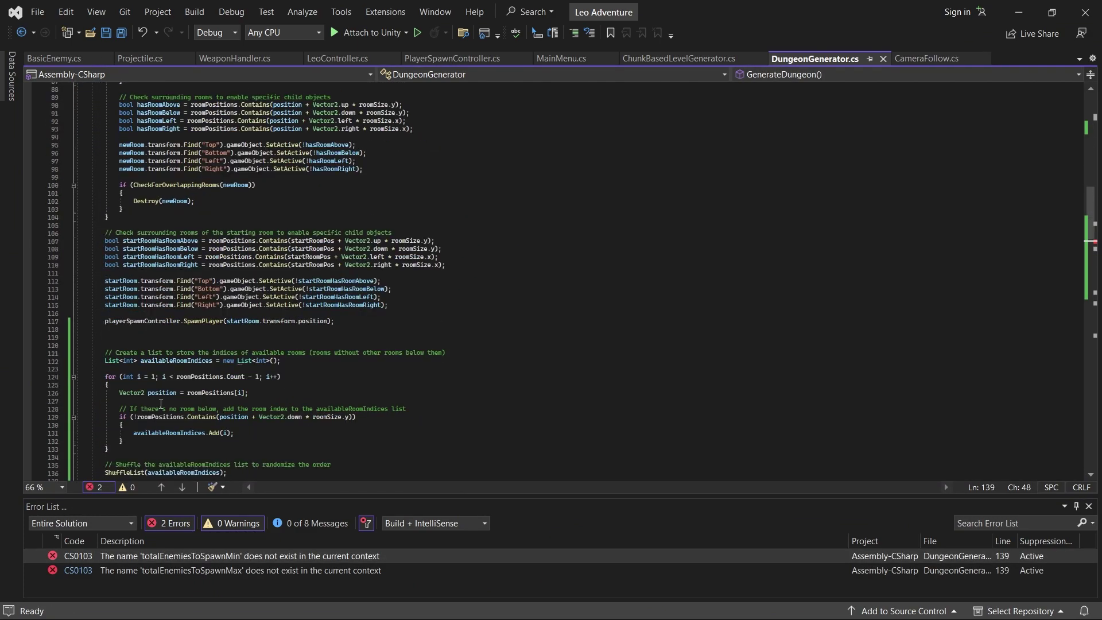
{"action": "left_click", "coordinate": [141, 164]}
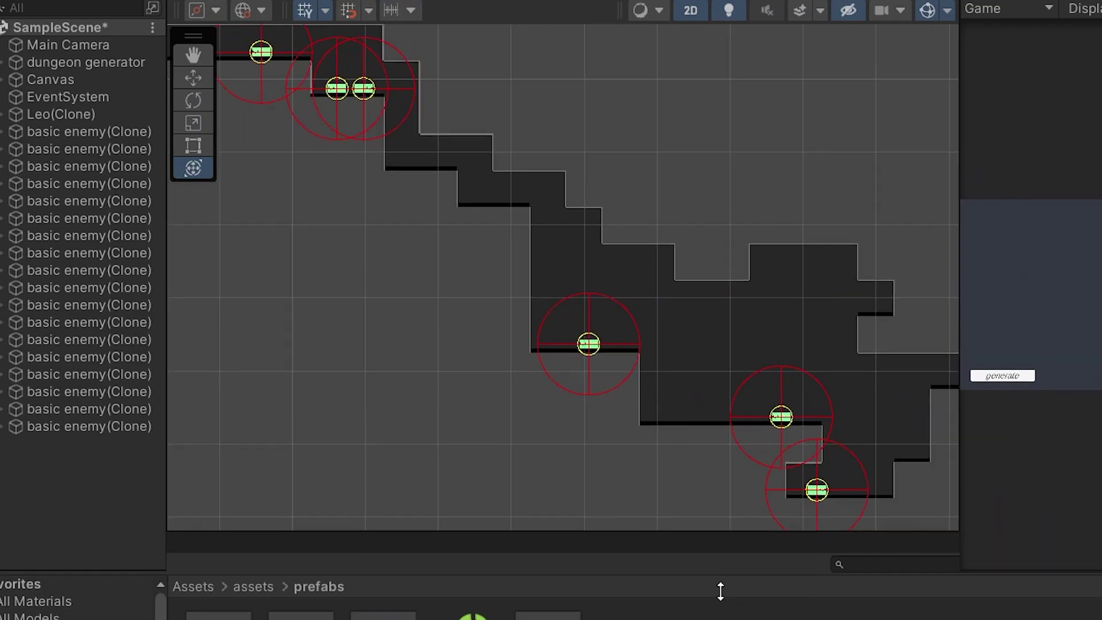
Step: Enlarge the scene view and examine the distribution of the basic enemy clones along the generated level
{"action": "left_click_drag", "start_coordinate": [720, 591], "coordinate": [720, 601]}
{"action": "middle_click_drag", "start_coordinate": [634, 505], "coordinate": [468, 382]}
{"action": "middle_click_drag", "start_coordinate": [632, 453], "coordinate": [463, 408]}
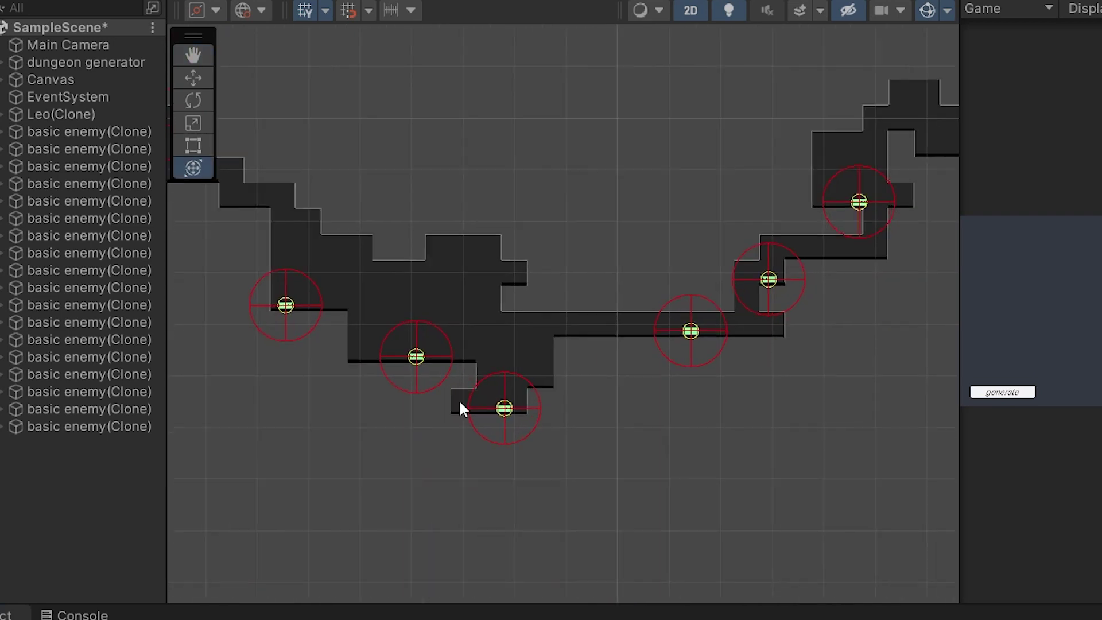
Step: Inspect the enemy positions in the scene view from the starting room through to the far end of the generated level
{"action": "middle_click_drag", "start_coordinate": [654, 377], "coordinate": [608, 443]}
{"action": "scroll", "coordinate": [660, 396], "scroll_direction": "down", "scroll_amount": 3}
{"action": "scroll", "coordinate": [607, 443], "scroll_direction": "up", "scroll_amount": 2}
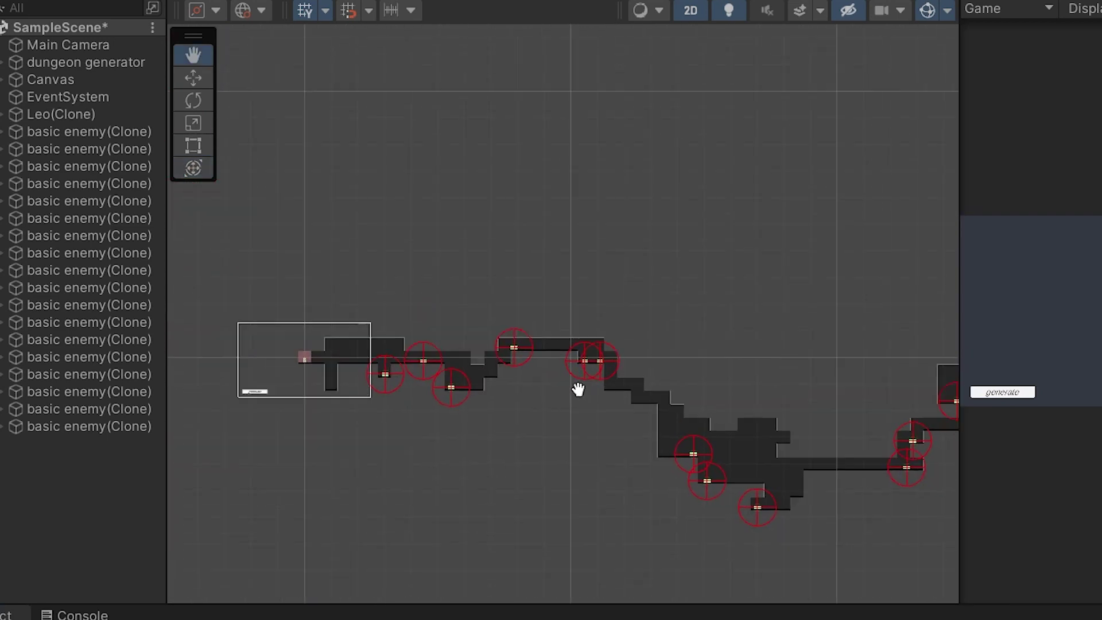
{"action": "scroll", "coordinate": [386, 327], "scroll_direction": "up", "scroll_amount": 5}
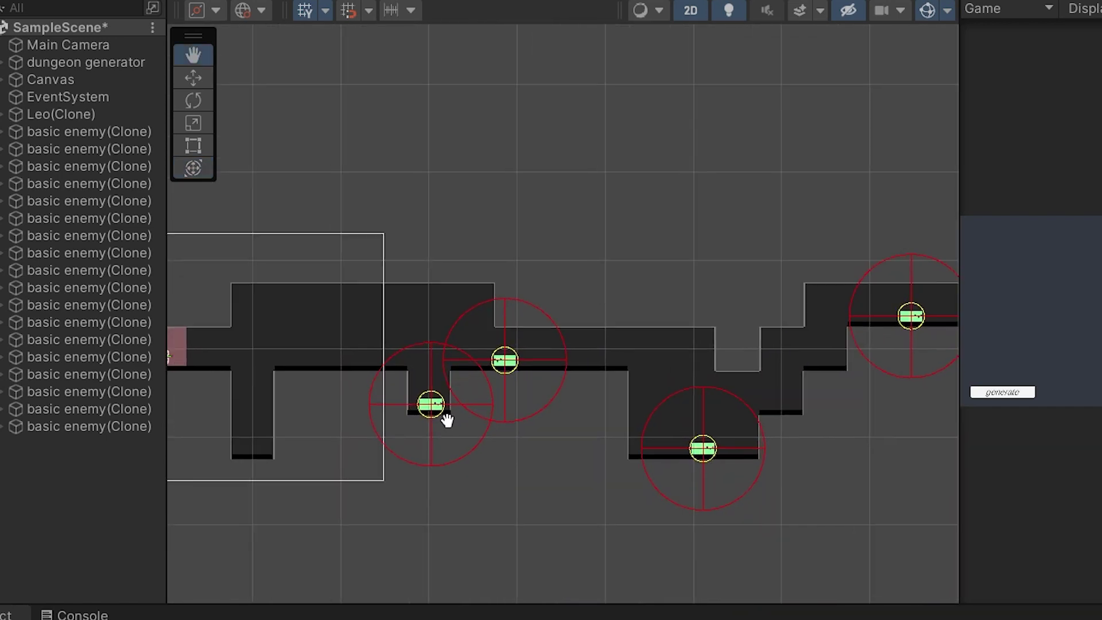
{"action": "middle_click_drag", "start_coordinate": [447, 420], "coordinate": [504, 401]}
{"action": "scroll", "coordinate": [504, 402], "scroll_direction": "down", "scroll_amount": 1}
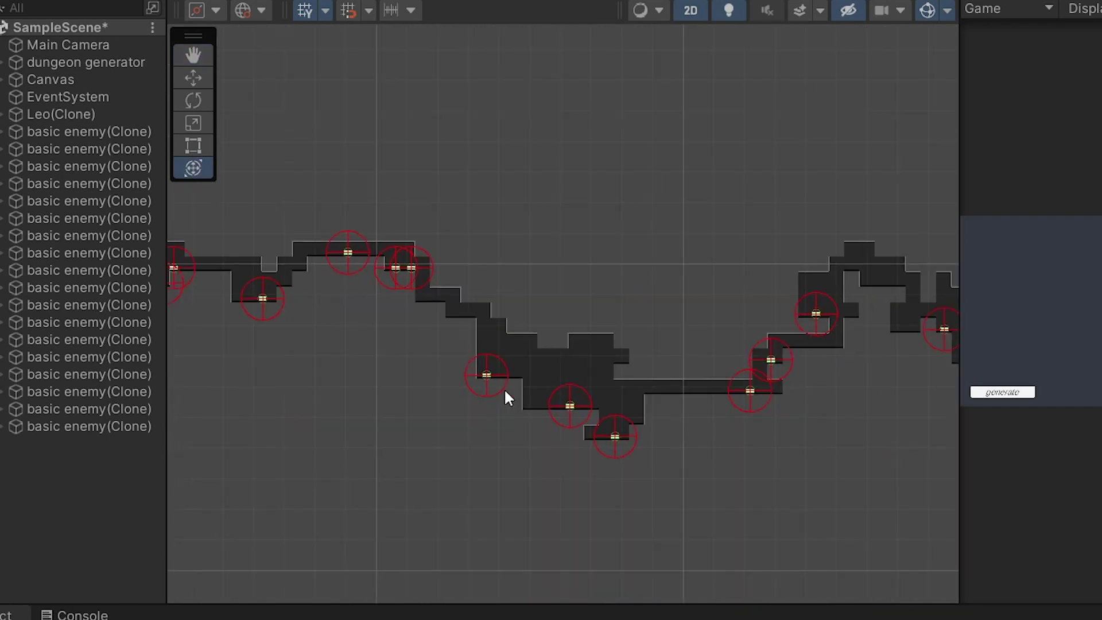
{"action": "scroll", "coordinate": [506, 398], "scroll_direction": "down", "scroll_amount": 3}
Step: Start the game and run the character through the generated level, testing how the green basic enemies patrol and chase
{"action": "key", "text": "ctrl+p"}
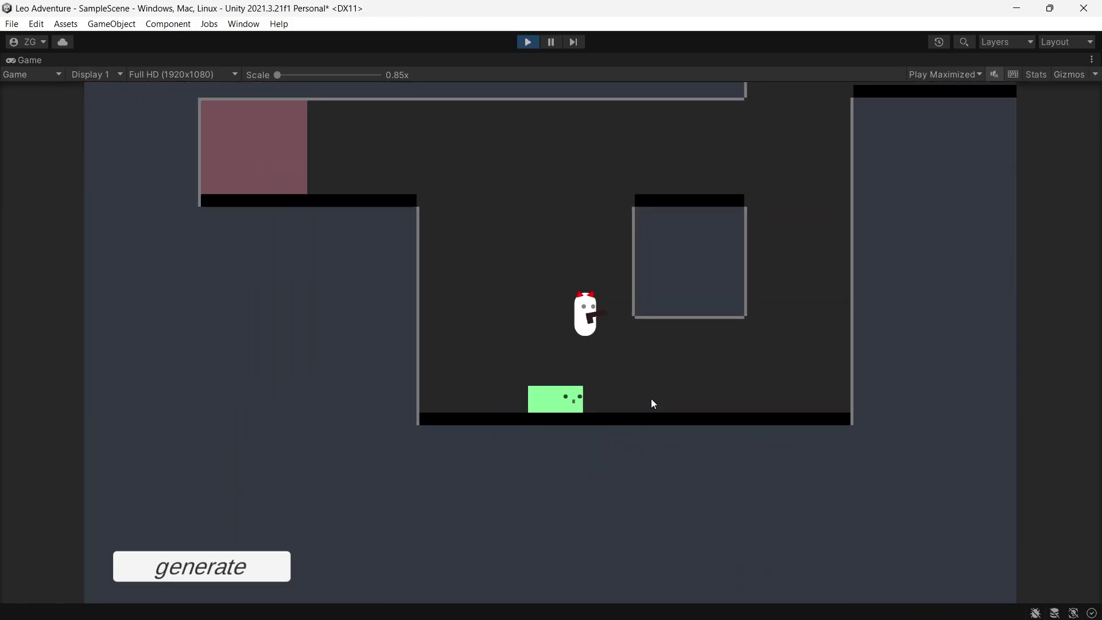
{"action": "key", "text": "a"}
{"action": "key", "text": "d"}
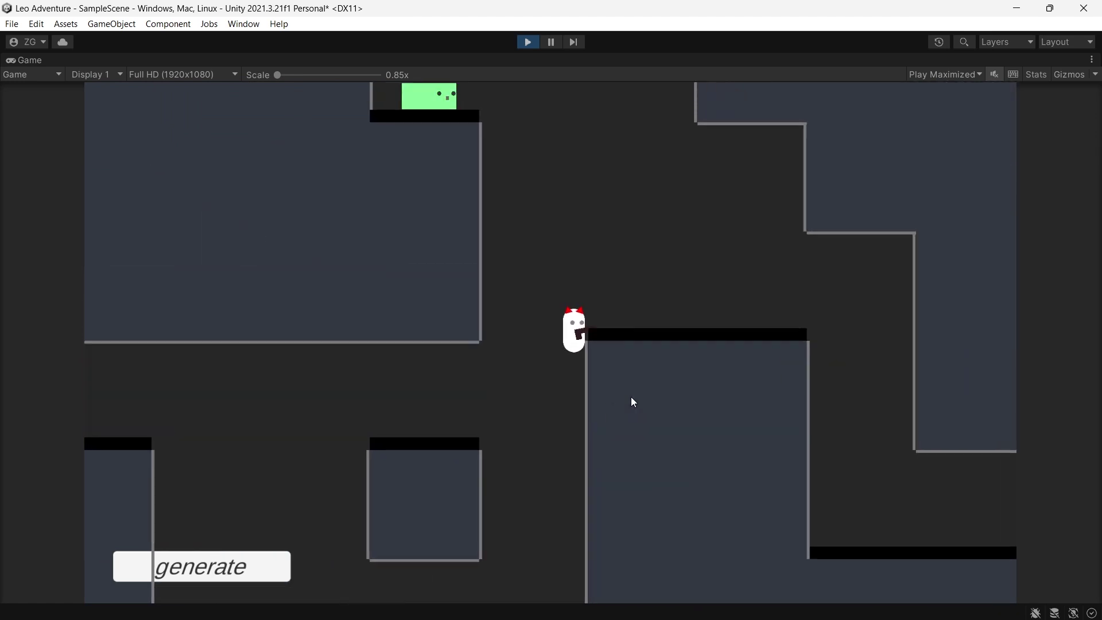
{"action": "key", "text": "d"}
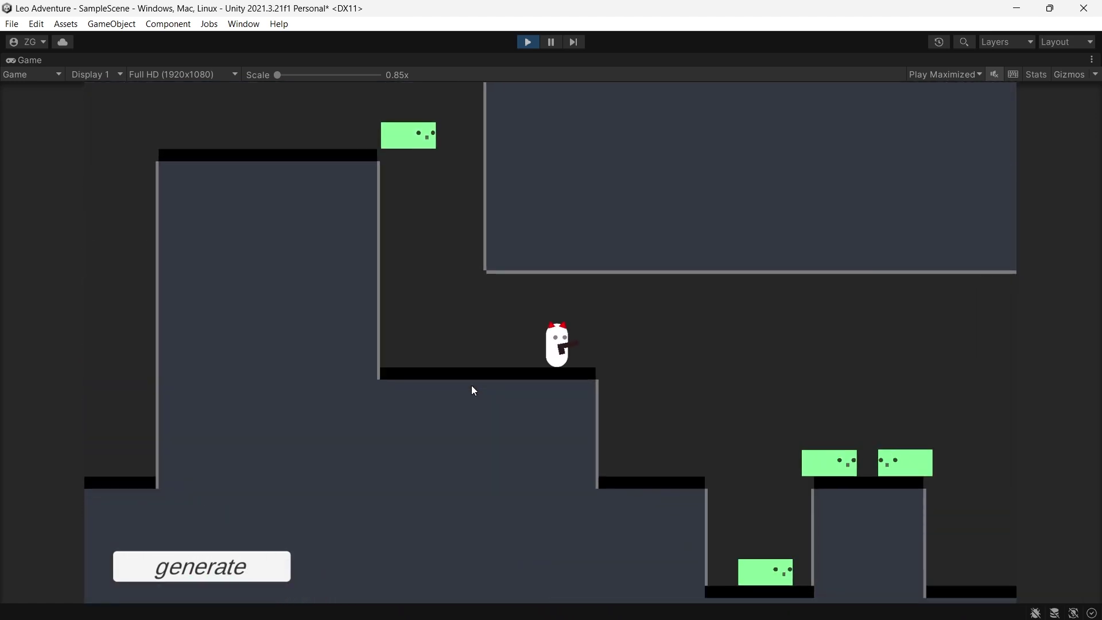
{"action": "key", "text": "d"}
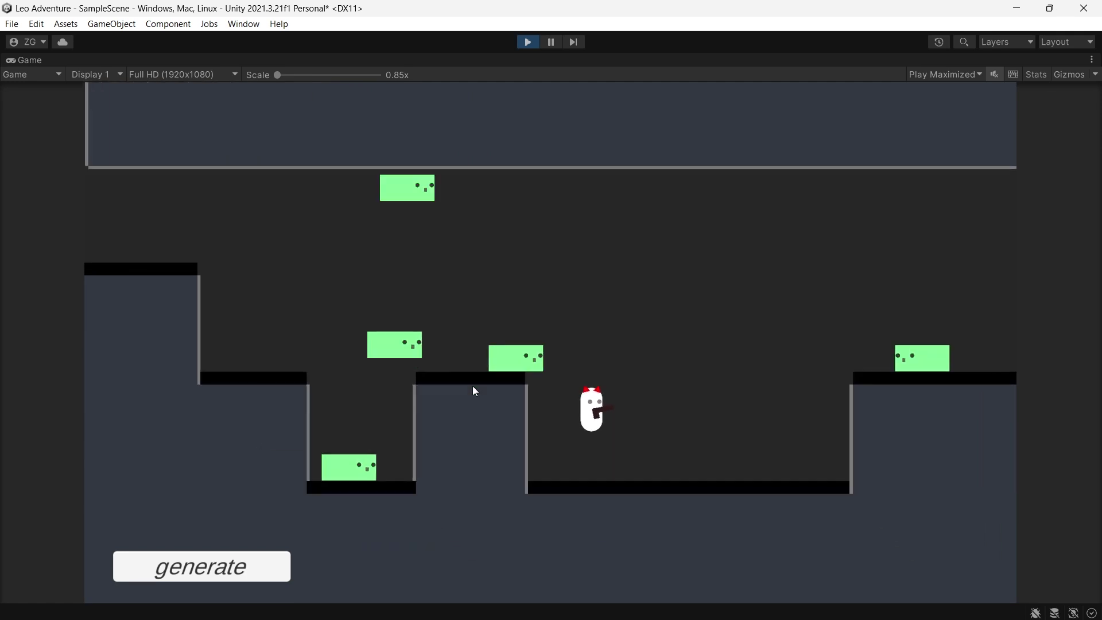
{"action": "key", "text": "d"}
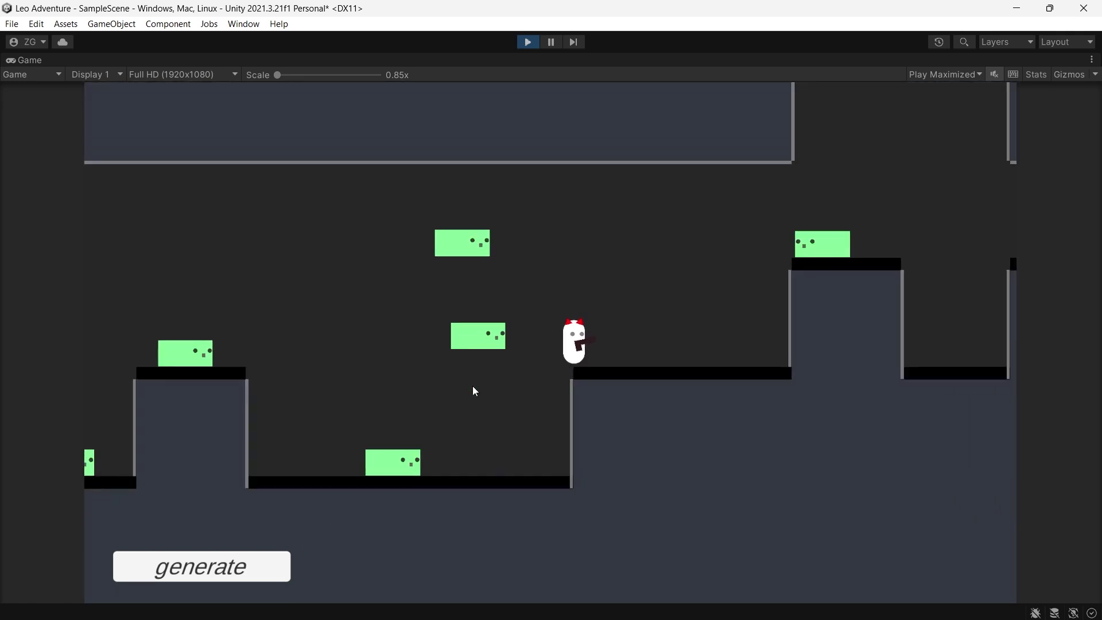
{"action": "key", "text": "d"}
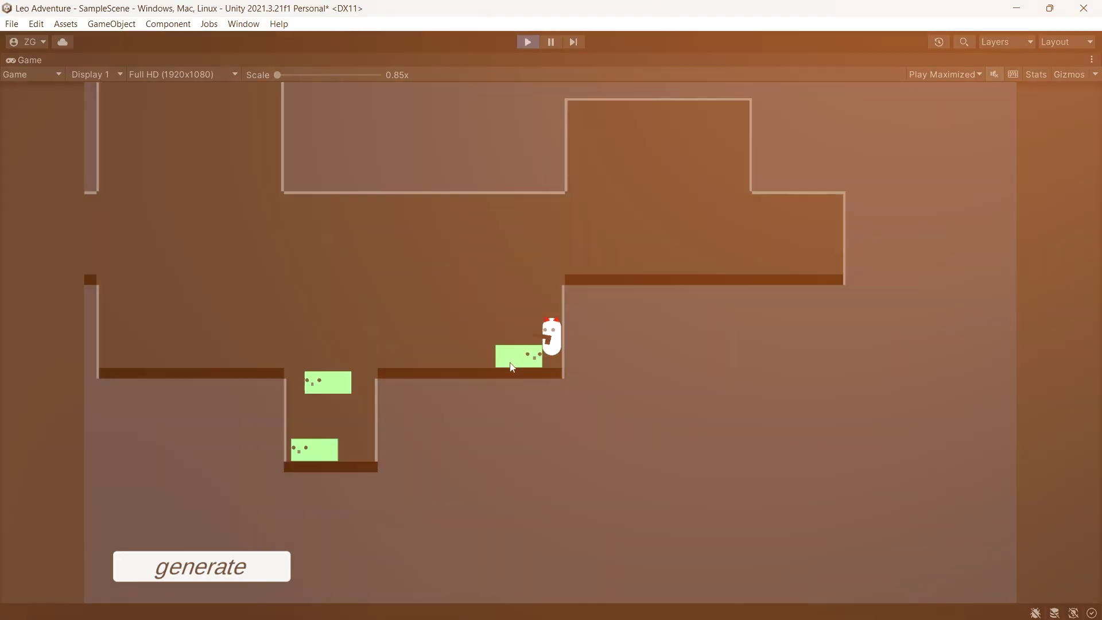
{"action": "key", "text": "d"}
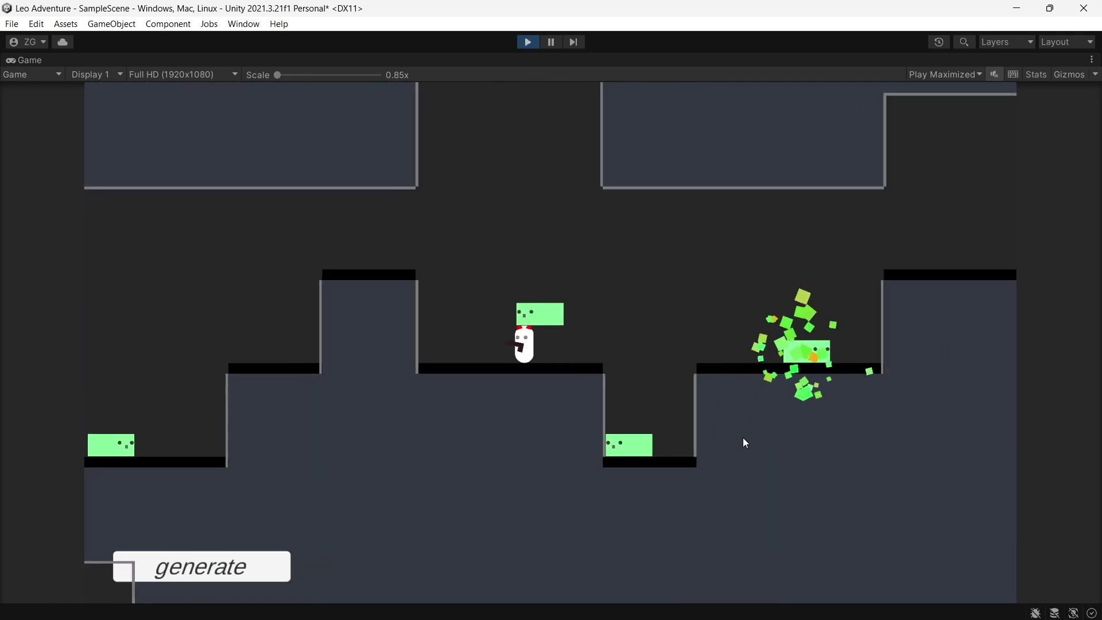
{"action": "key", "text": "d"}
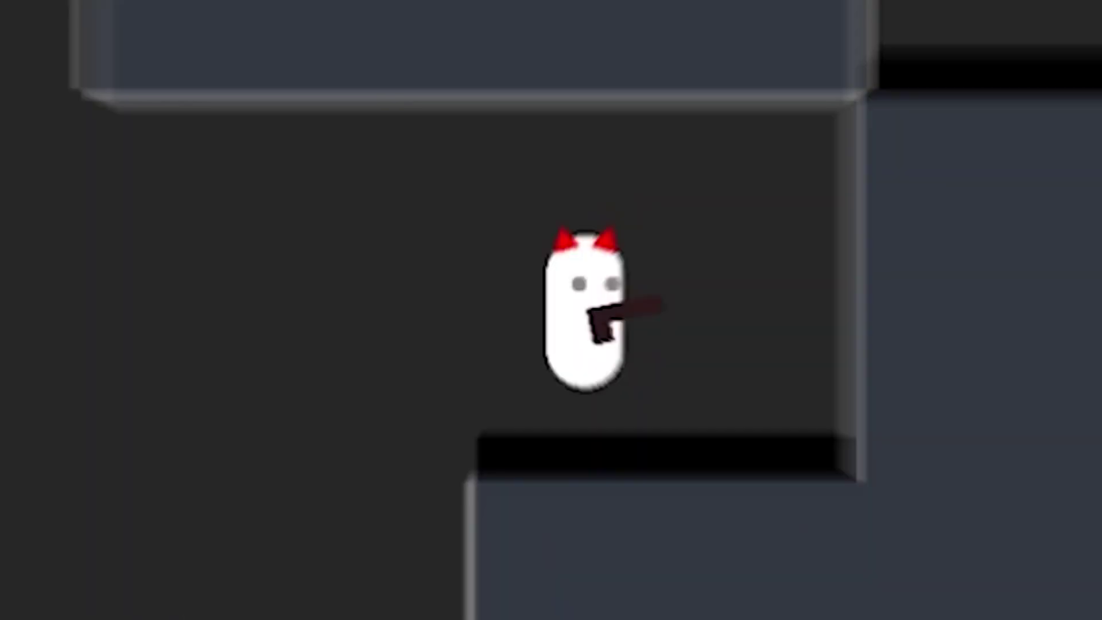
Step: Test the character's running and jumping through the tall open rooms and against their walls
{"action": "key", "text": "d"}
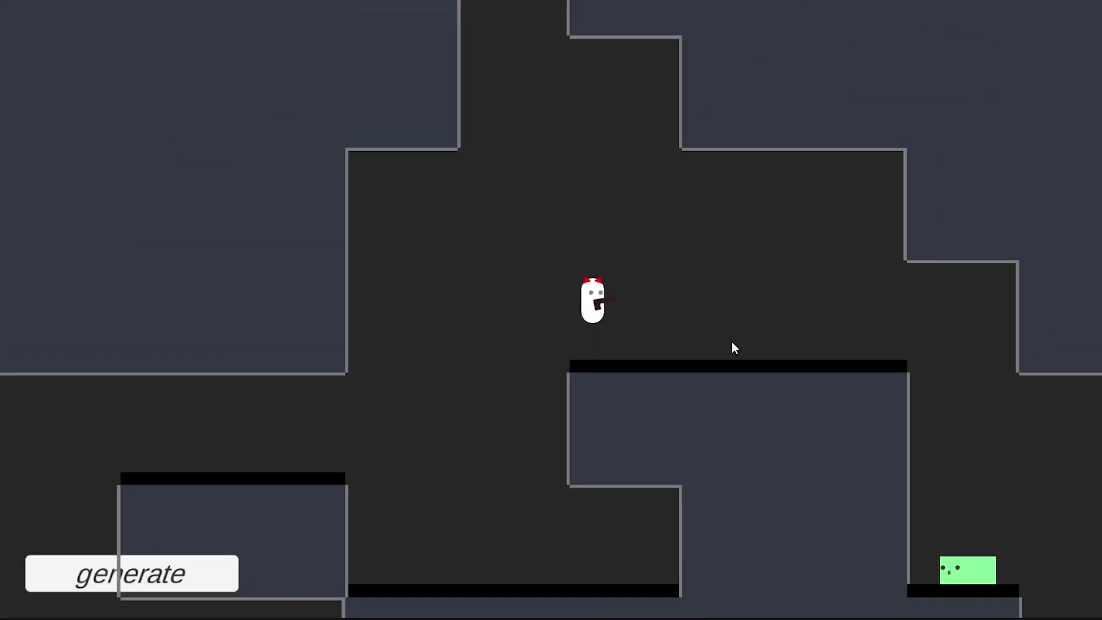
{"action": "key", "text": "d"}
{"action": "key", "text": "a"}
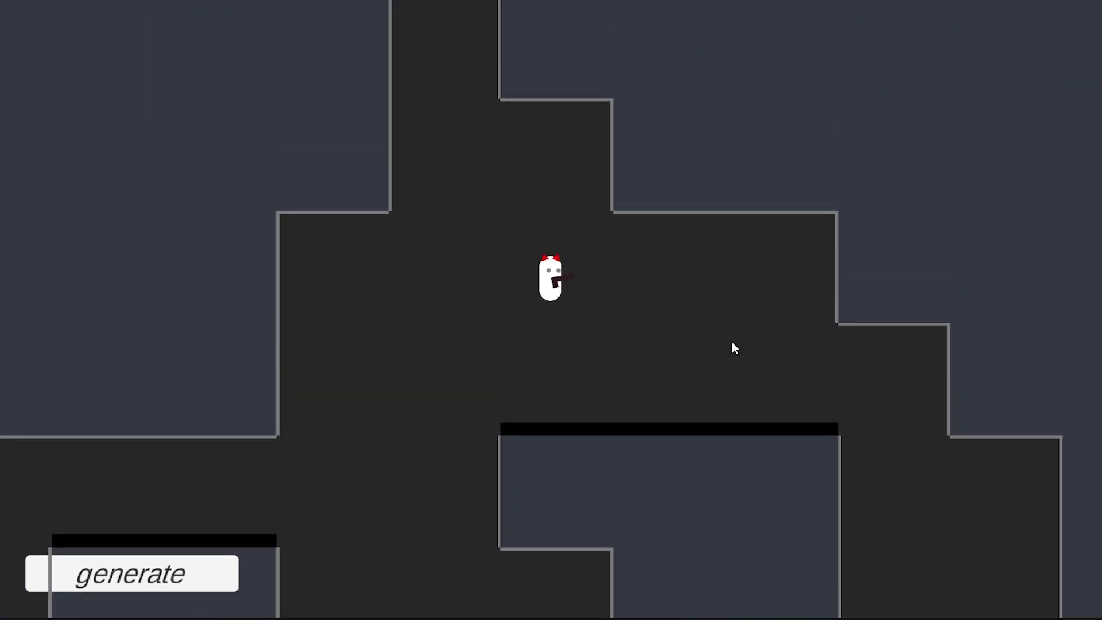
{"action": "key", "text": "w"}
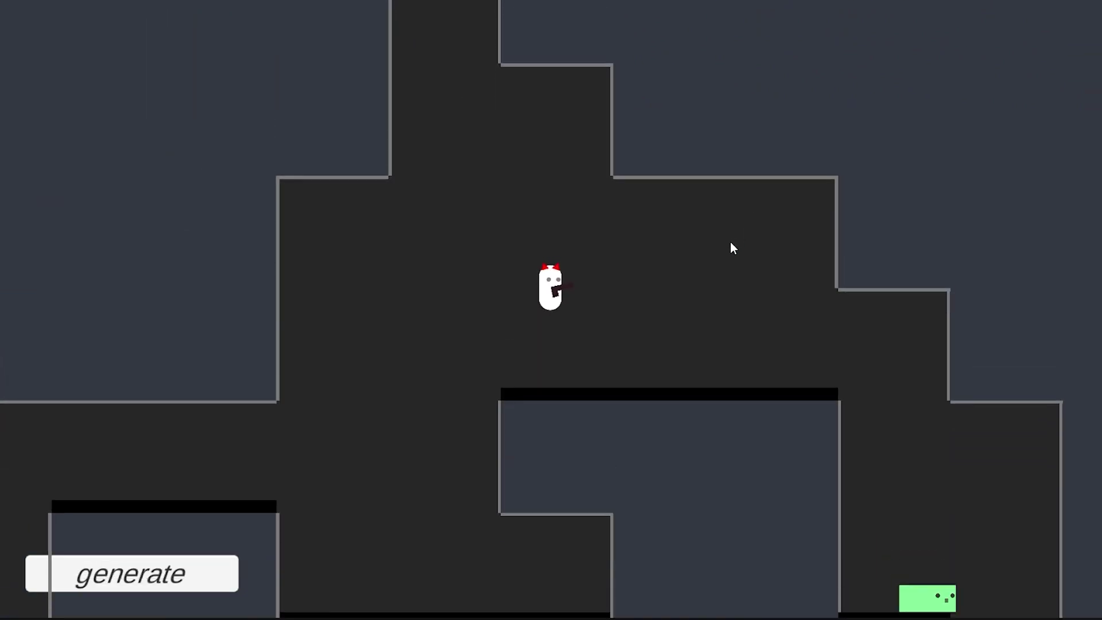
{"action": "key", "text": "a"}
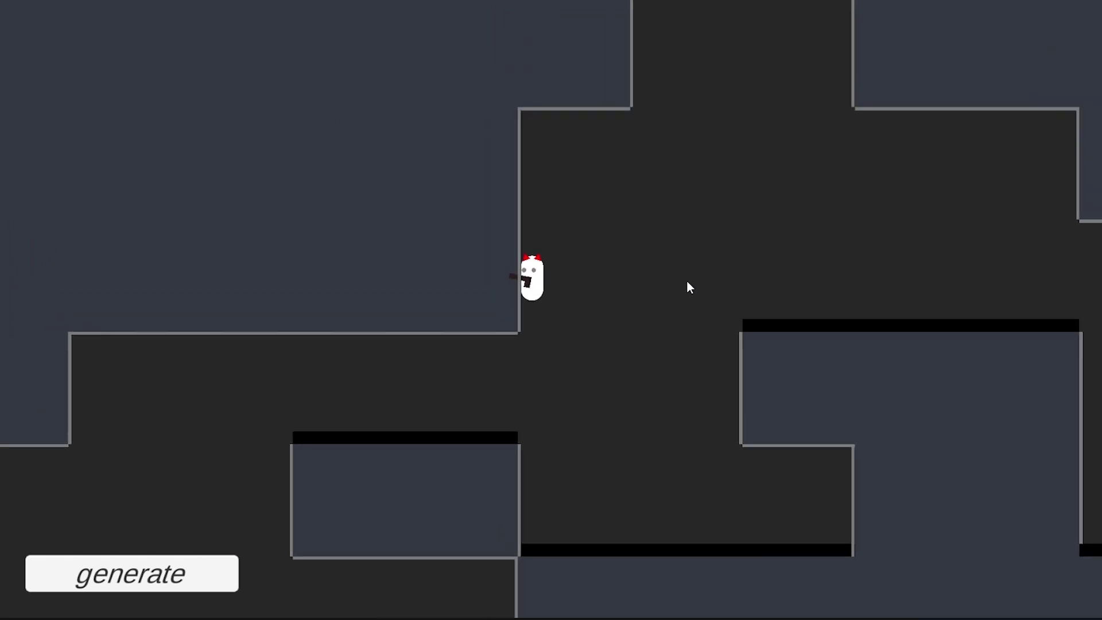
{"action": "key", "text": "w"}
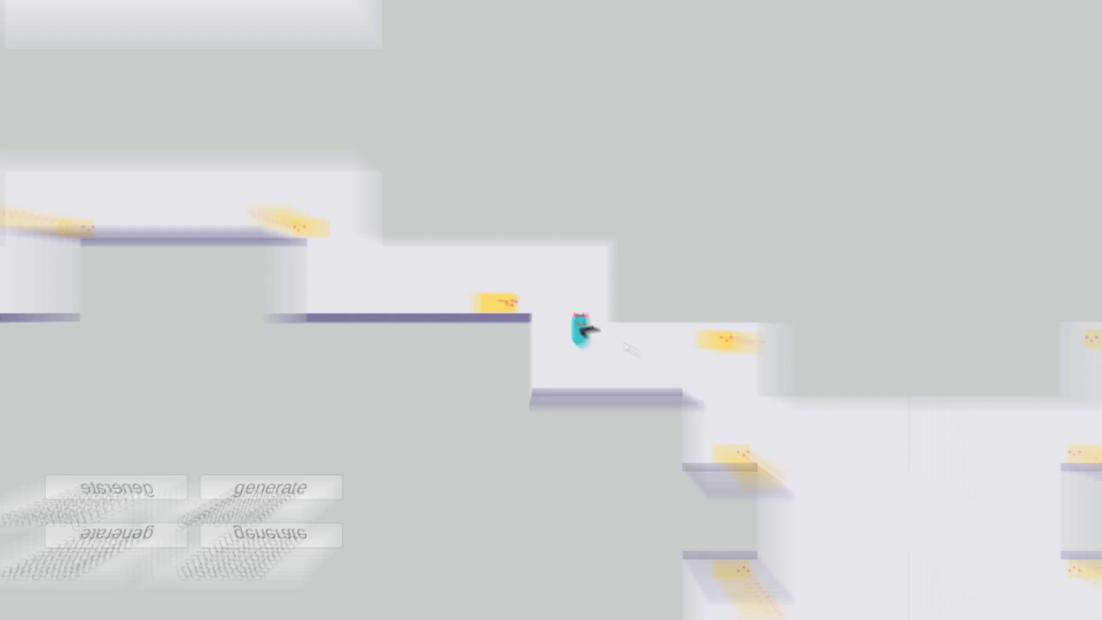
Step: Playtest the recoloured level, moving and jumping the turquoise character among the yellow basic enemies
{"action": "left_click", "coordinate": [754, 394]}
{"action": "key", "text": "w"}
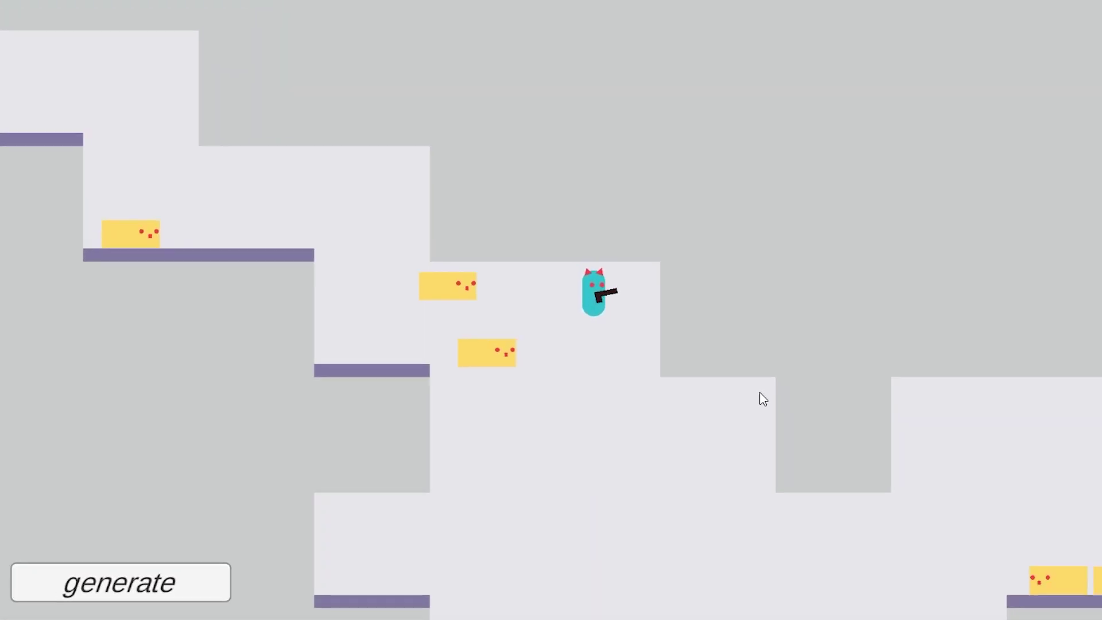
{"action": "key", "text": "a"}
{"action": "key", "text": "d"}
{"action": "key", "text": "a"}
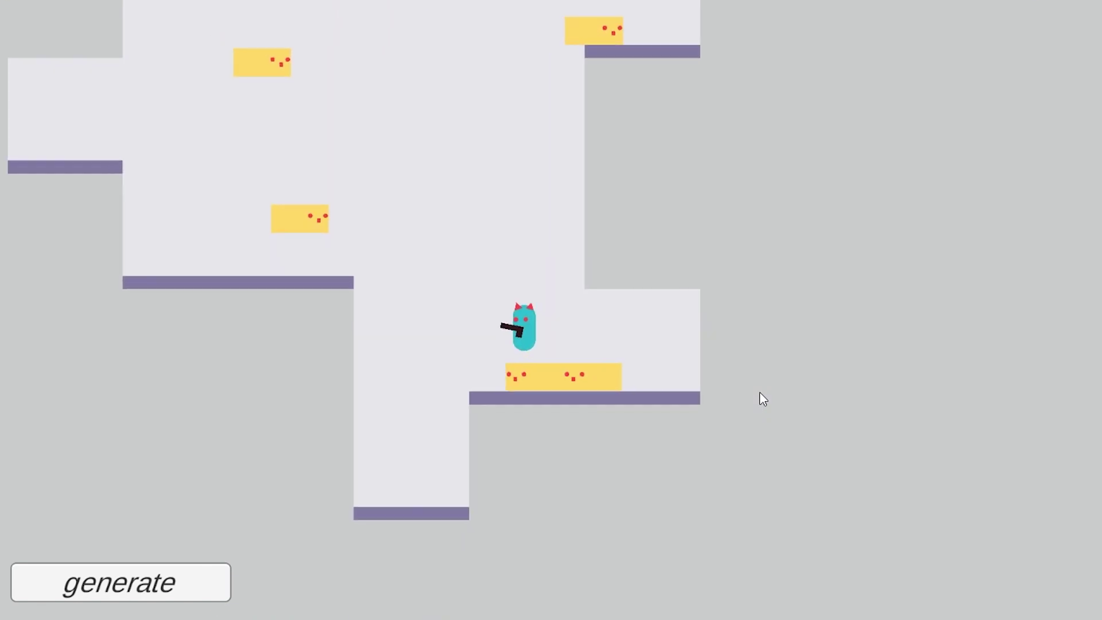
{"action": "key", "text": "w"}
{"action": "key", "text": "a"}
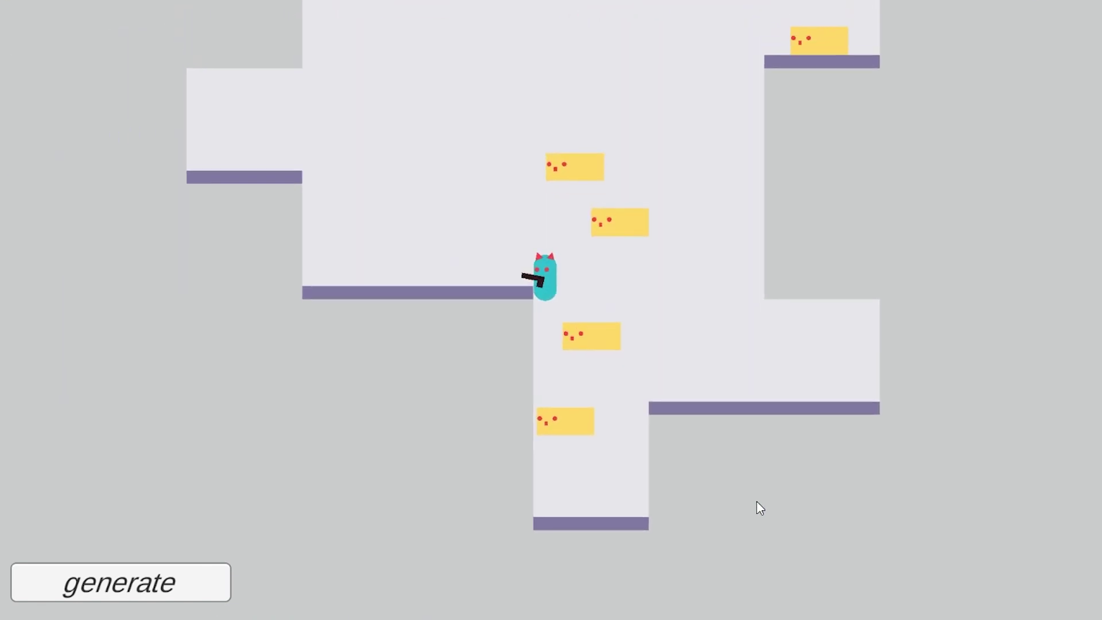
{"action": "key", "text": "w"}
{"action": "key", "text": "d"}
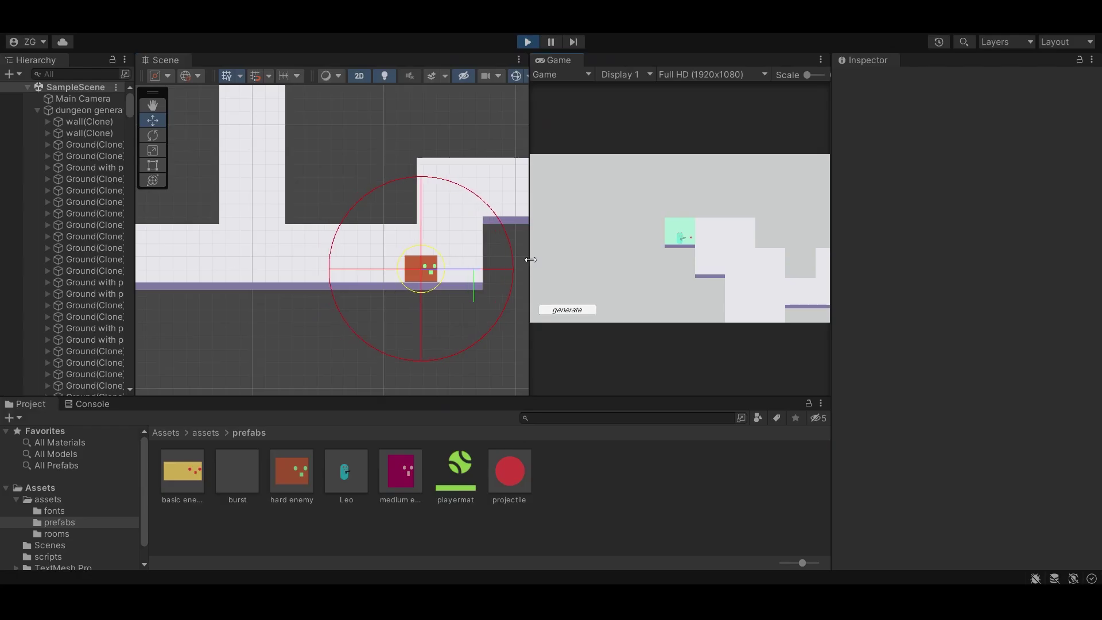
Step: Widen the scene view and run the character through the level past the basic, medium and hard enemies
{"action": "left_click_drag", "start_coordinate": [530, 260], "coordinate": [691, 261]}
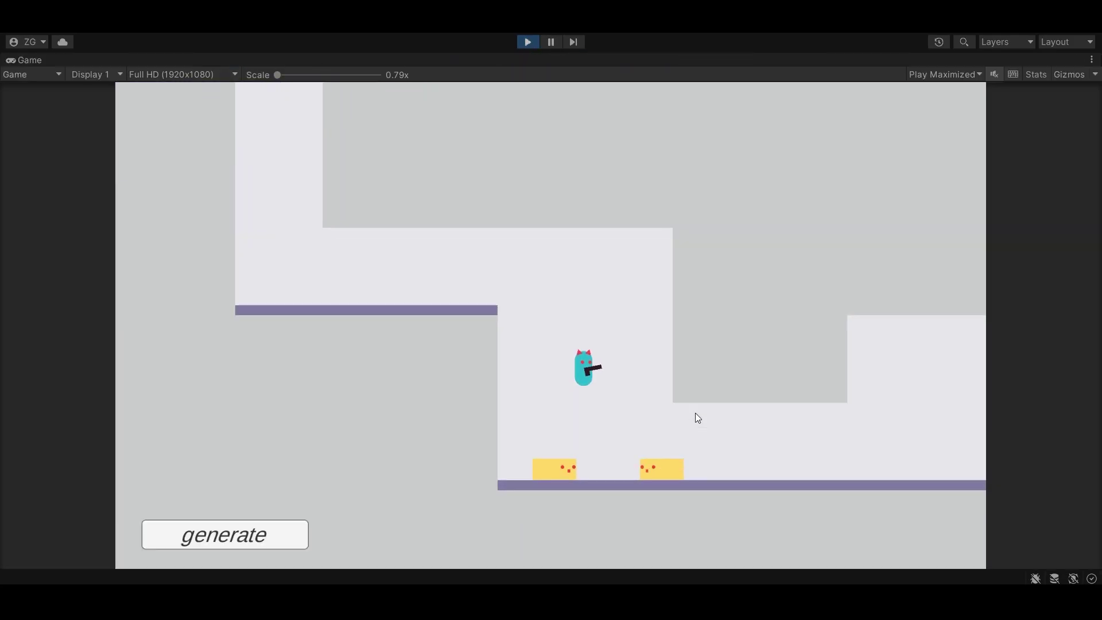
{"action": "key", "text": "d"}
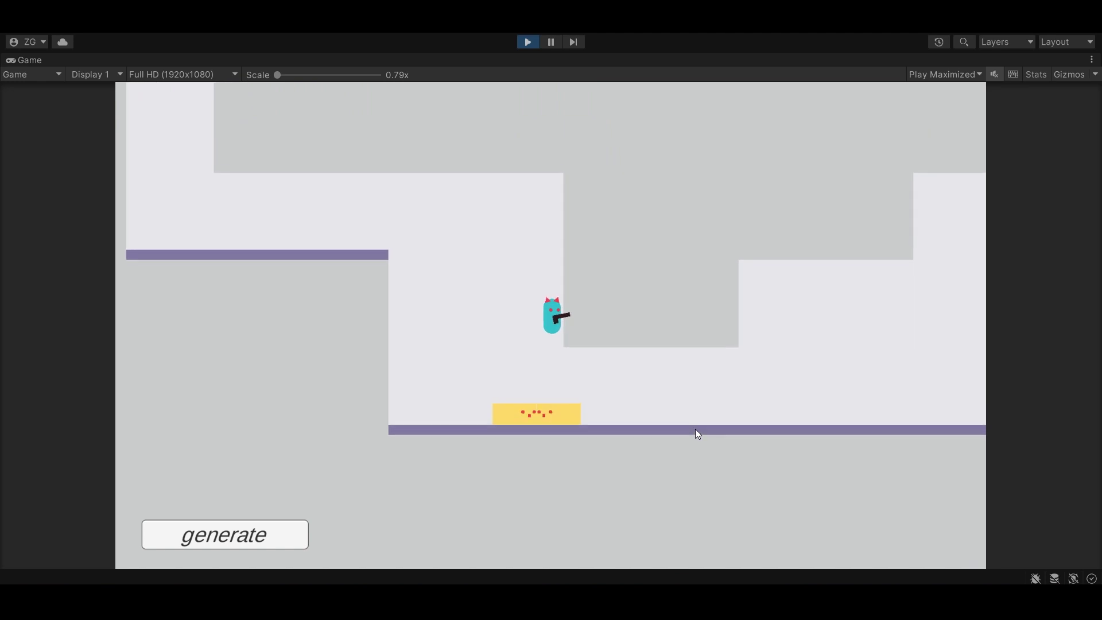
{"action": "key", "text": "d"}
{"action": "key", "text": "d"}
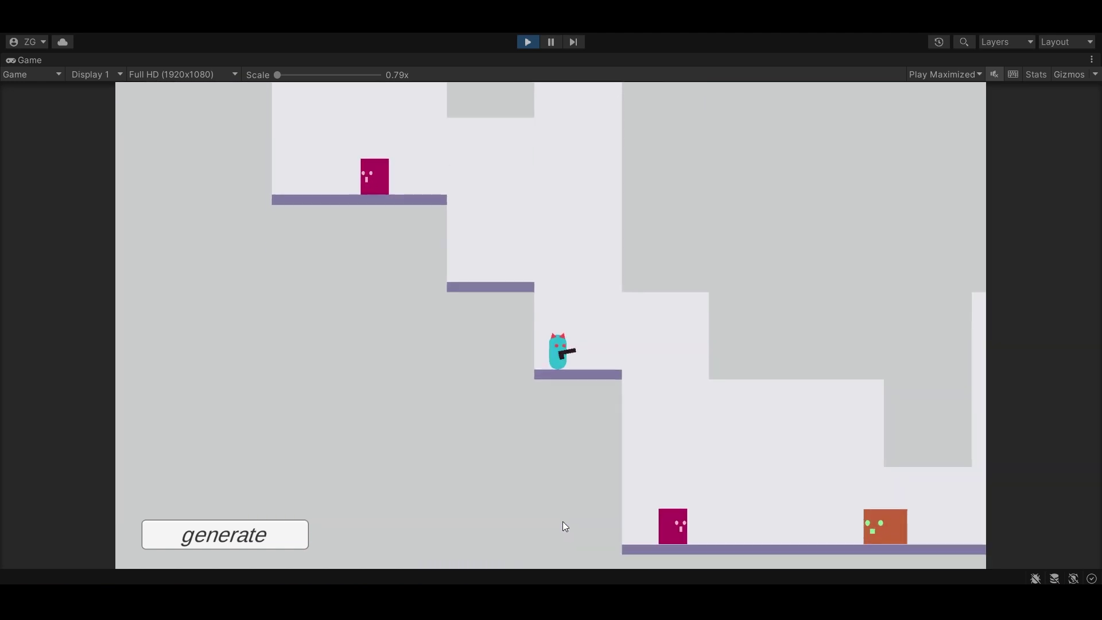
{"action": "key", "text": "d"}
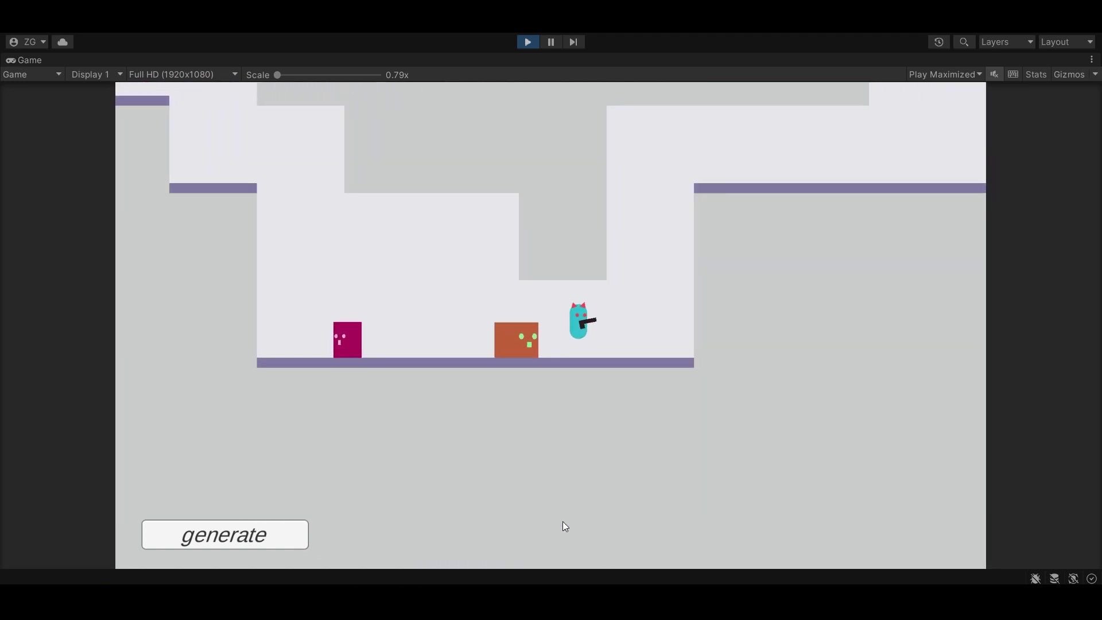
Step: Explore the deeper shafts of the level with the character and inspect a medium enemy's detection range in the scene view
{"action": "key", "text": "a"}
{"action": "key", "text": "d"}
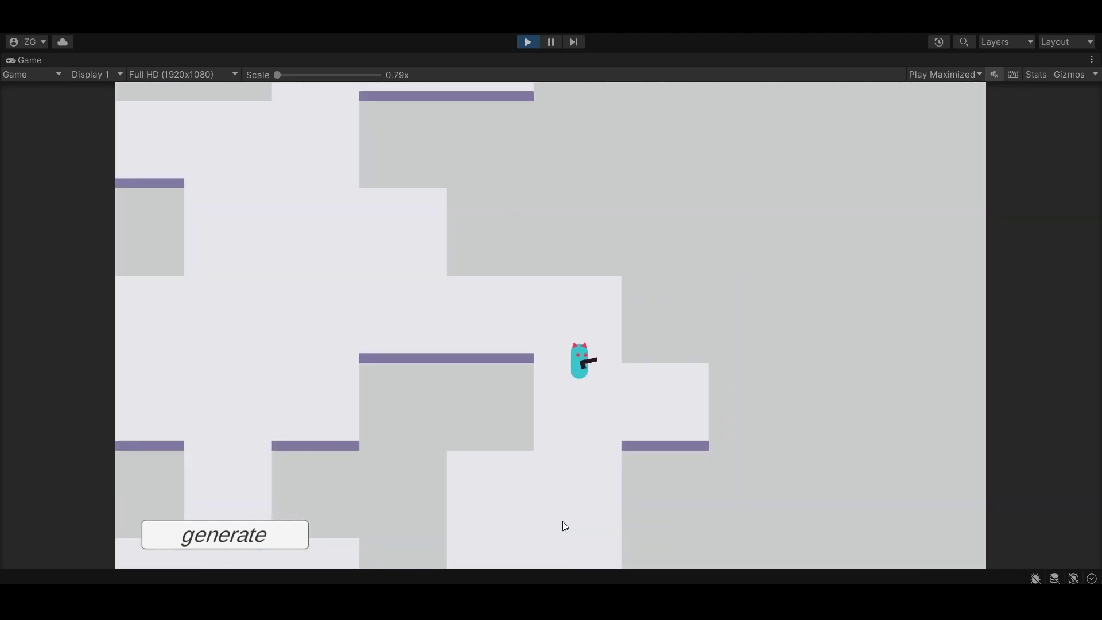
{"action": "key", "text": "a"}
{"action": "key", "text": "d"}
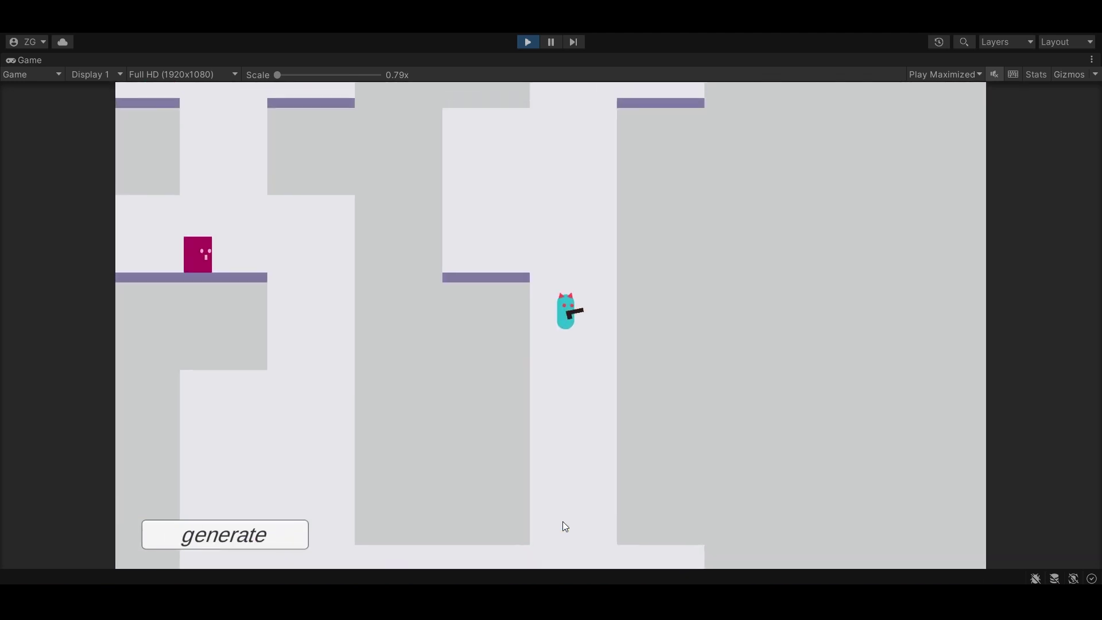
{"action": "key", "text": "shift+space"}
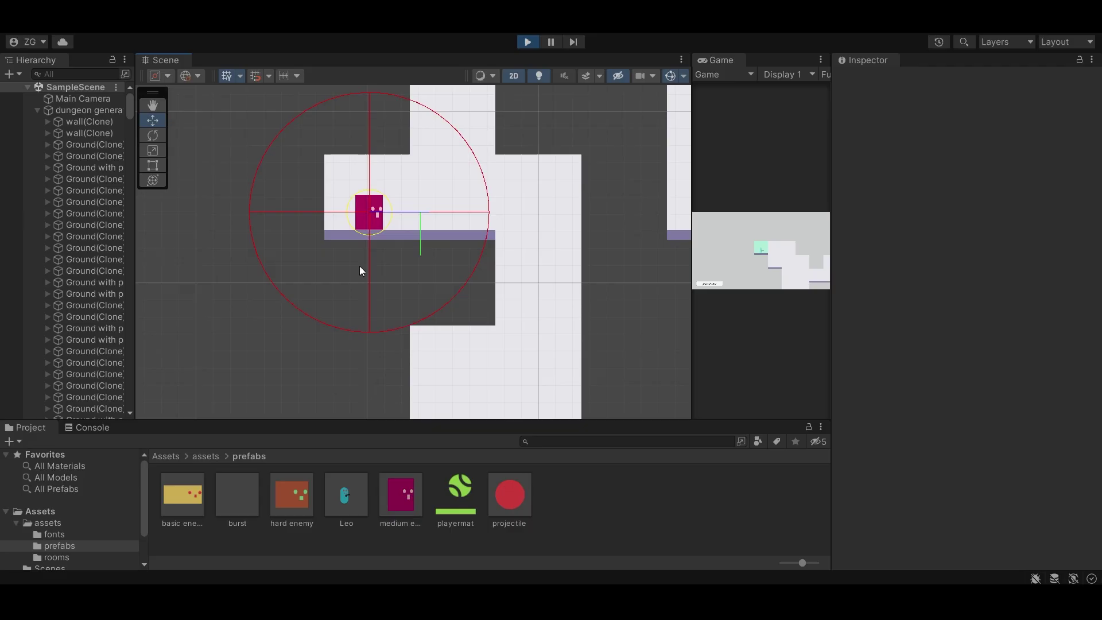
{"action": "middle_click_drag", "start_coordinate": [368, 286], "coordinate": [324, 302]}
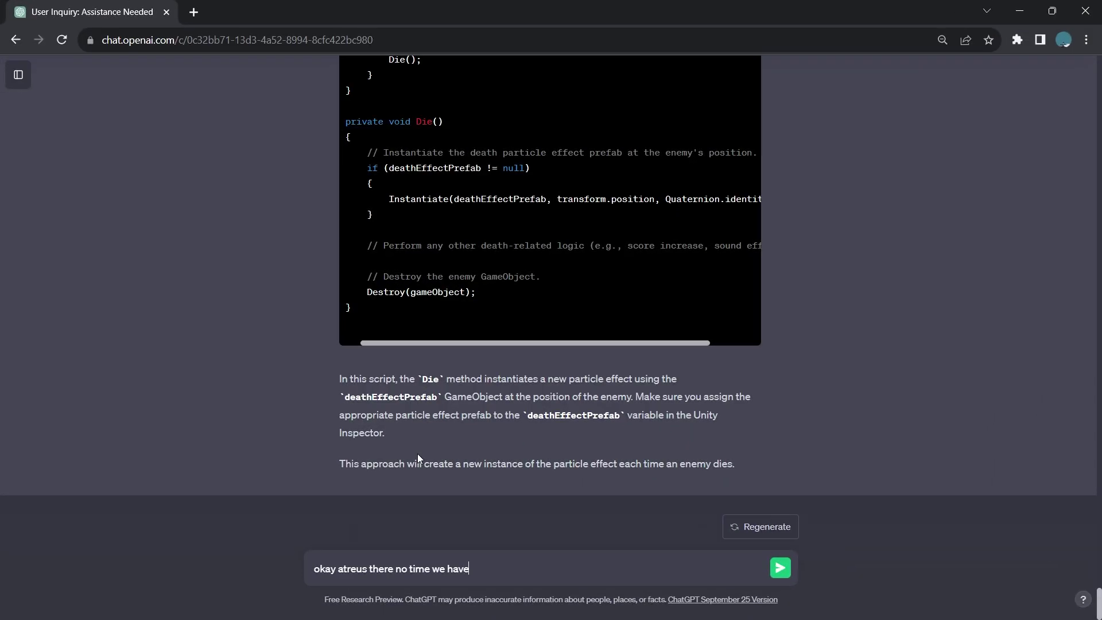
Step: Ask ChatGPT "okay atreus there no time we have to create a player health script that takes damage when touching the enemy"
{"action": "type", "text": "to create a player health script that takes damage"}
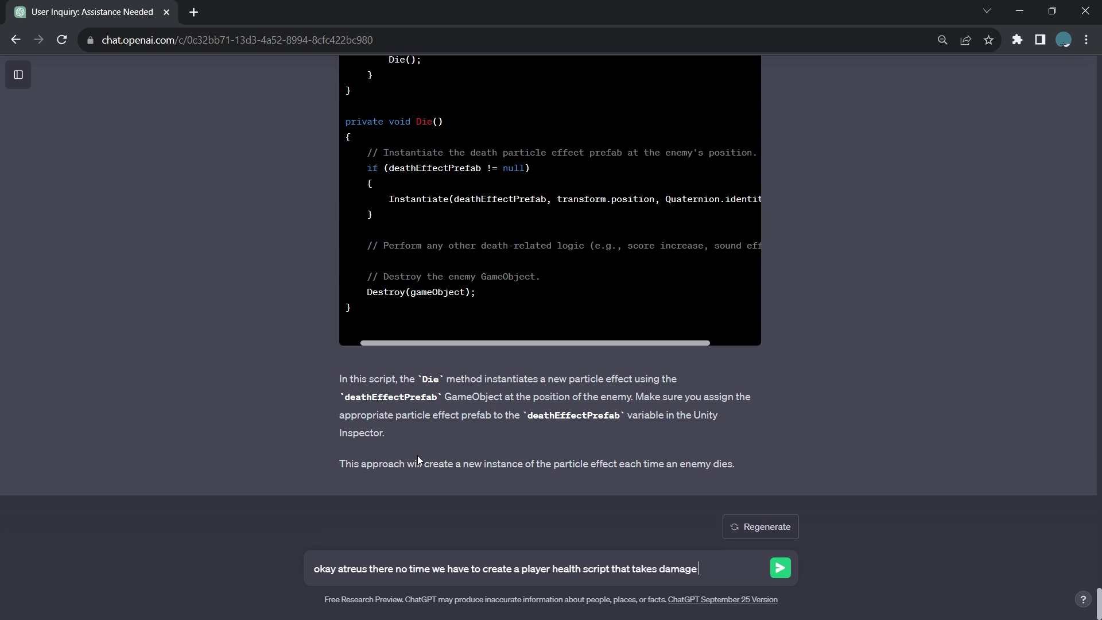
{"action": "type", "text": " when touching the enemy"}
{"action": "key", "text": "Return"}
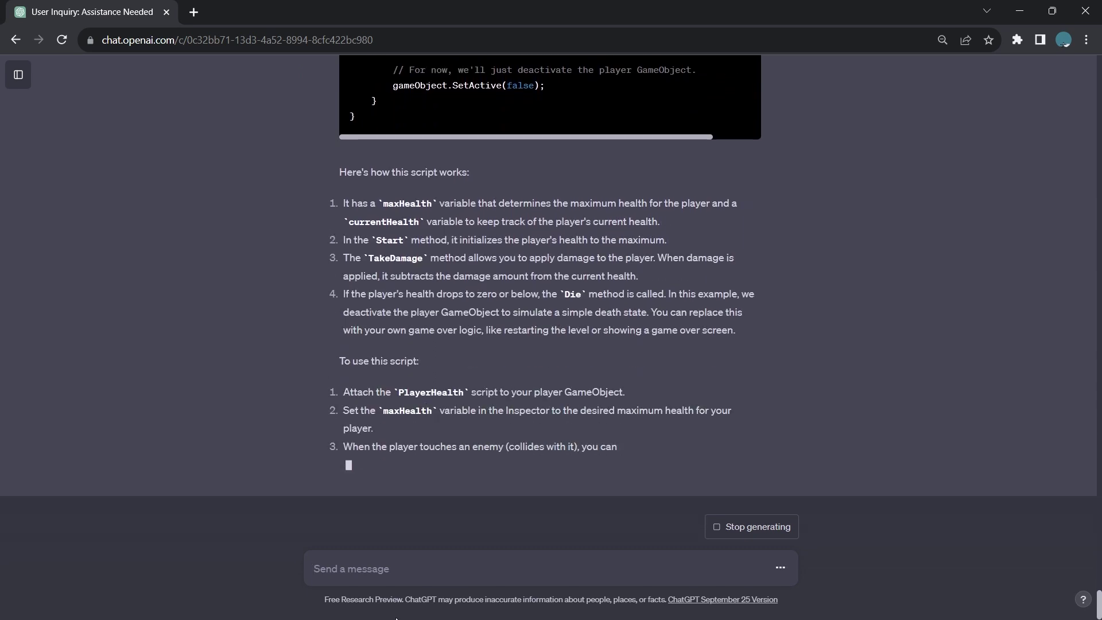
{"action": "type", "text": "no ta"}
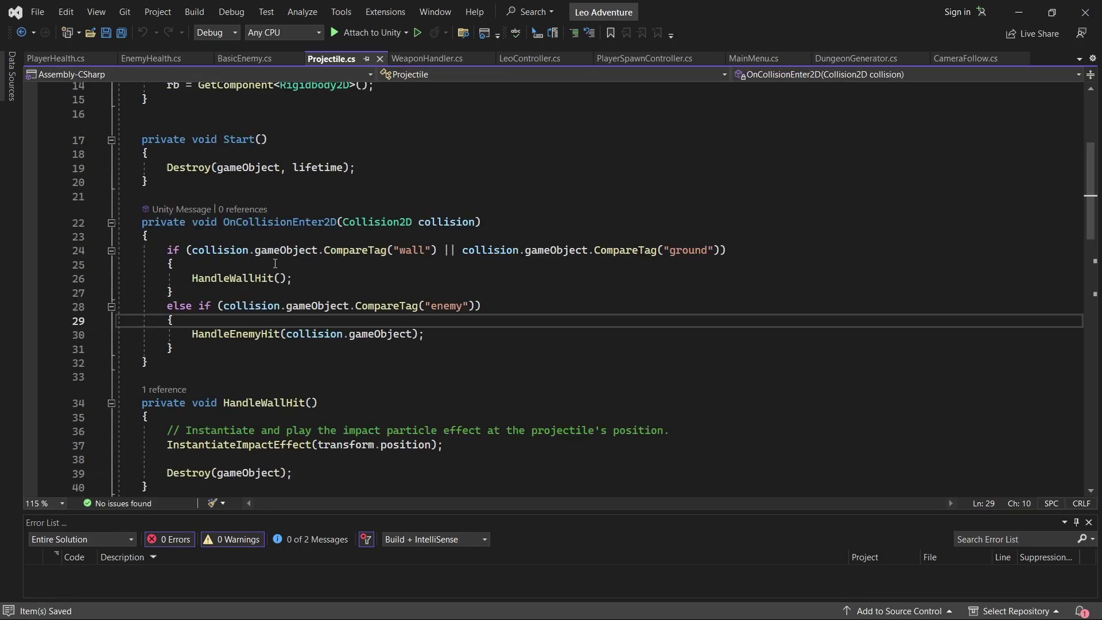
Step: Review PlayerHealth.cs, switch to Unity and playtest in an enlarged game view how Leo's health bar responds to touching enemies
{"action": "left_click", "coordinate": [46, 60]}
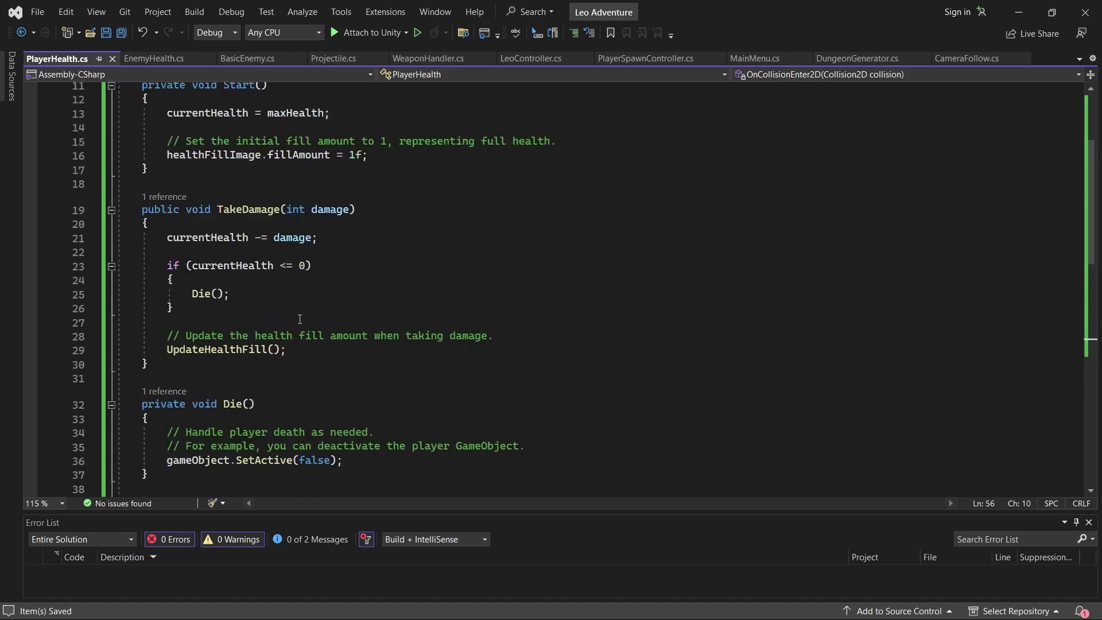
{"action": "key", "text": "alt+Tab"}
{"action": "key", "text": "ctrl+p"}
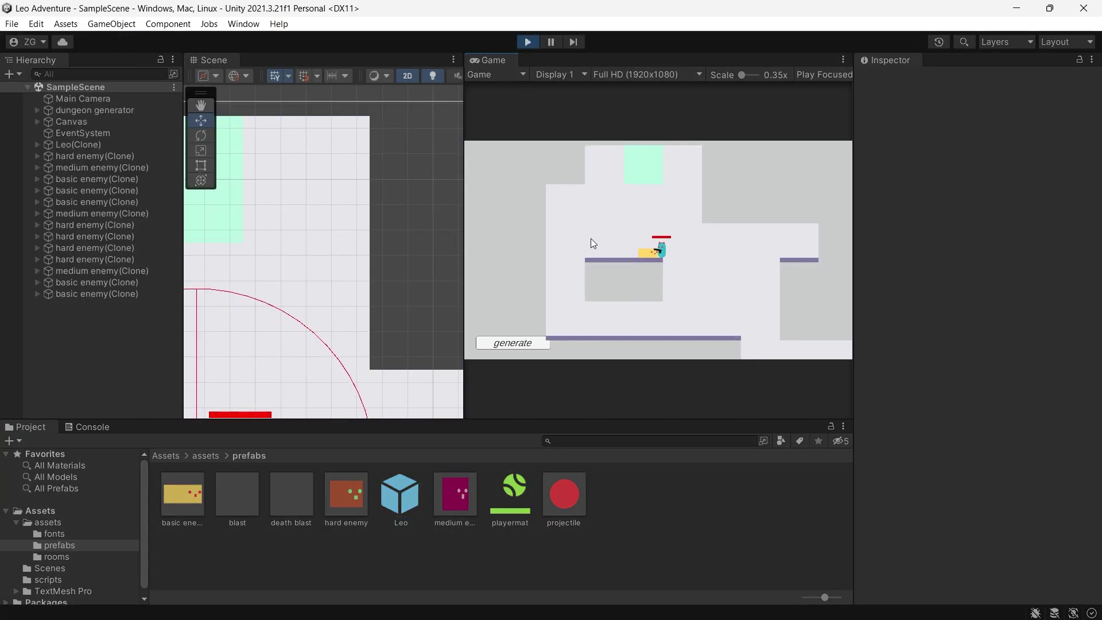
{"action": "left_click", "coordinate": [70, 147]}
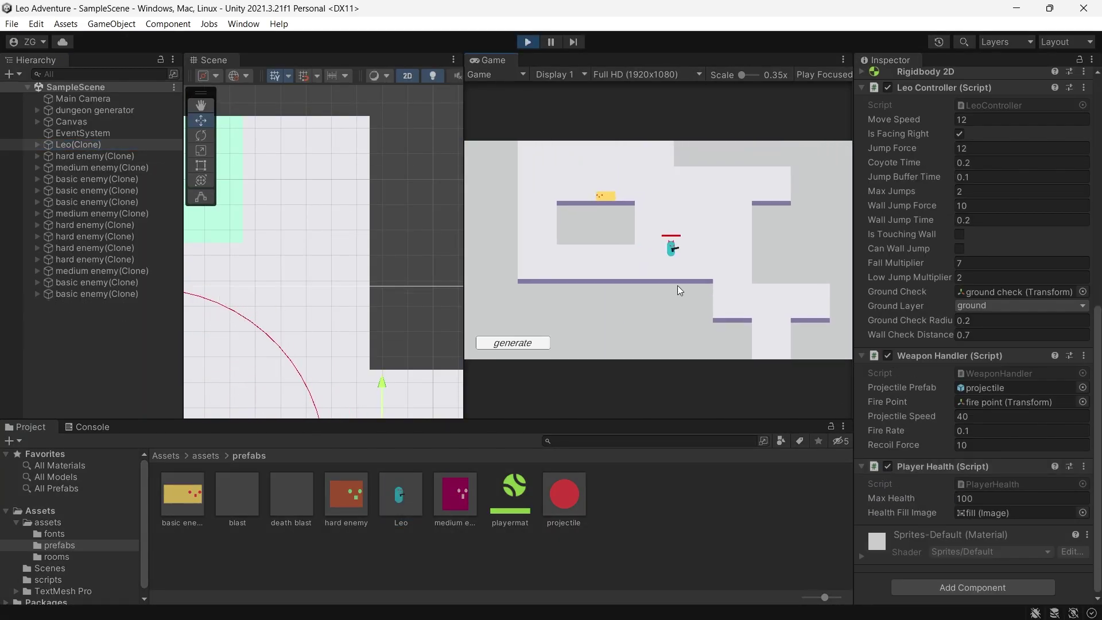
{"action": "key", "text": "shift+space"}
{"action": "key", "text": "a"}
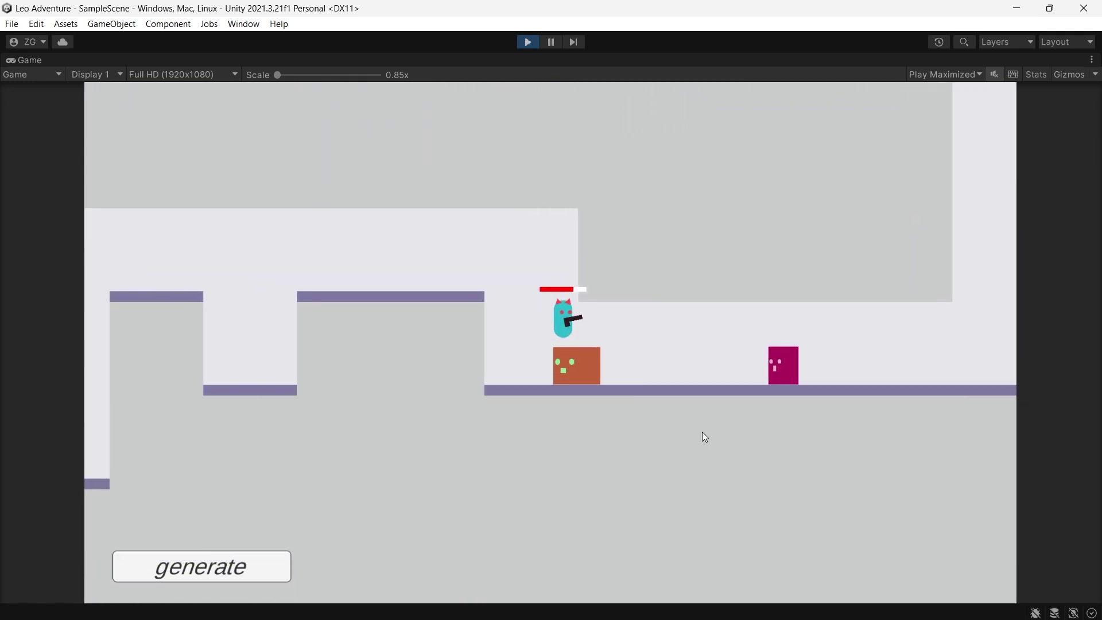
Step: Continue the playtest by moving Leo past the hard and medium enemies to check how his health bar reacts
{"action": "key", "text": "d"}
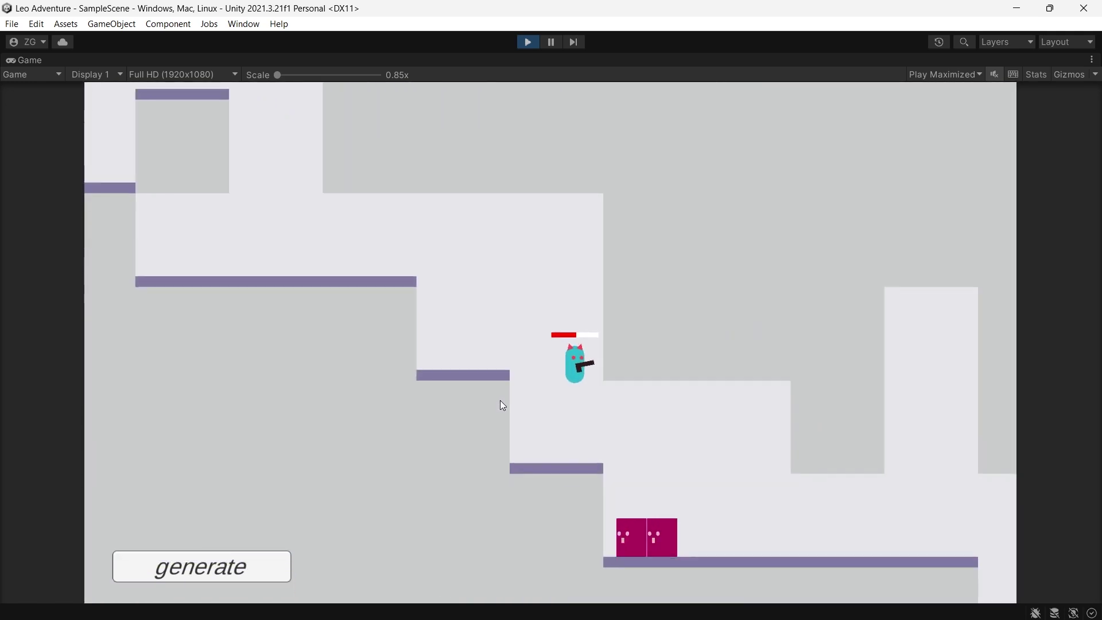
{"action": "key", "text": "a"}
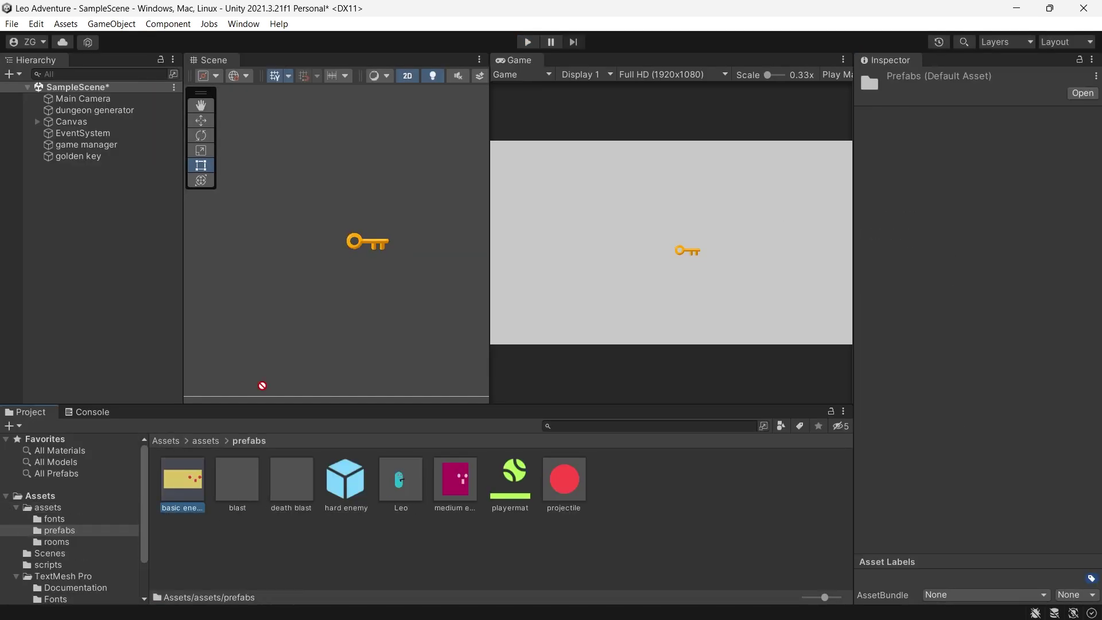
Step: Place a basic enemy beside the golden key as a size reference and set the key sprite's Pixels Per Unit to 384+128
{"action": "left_click_drag", "start_coordinate": [180, 482], "coordinate": [358, 218]}
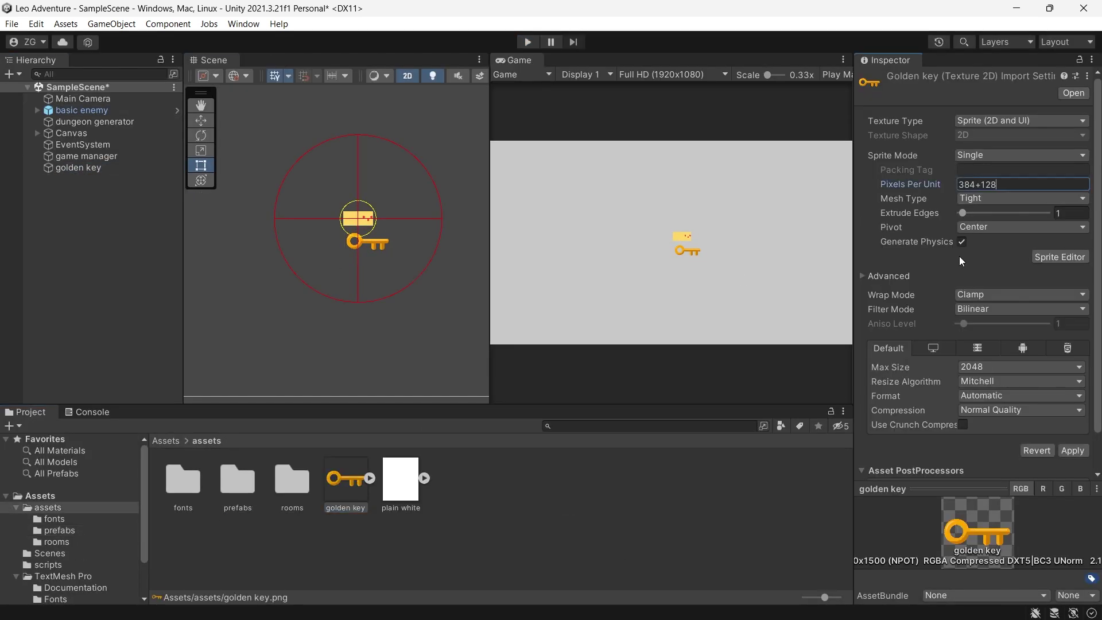
{"action": "scroll", "coordinate": [962, 261], "scroll_direction": "down", "scroll_amount": 2}
{"action": "key", "text": "Return"}
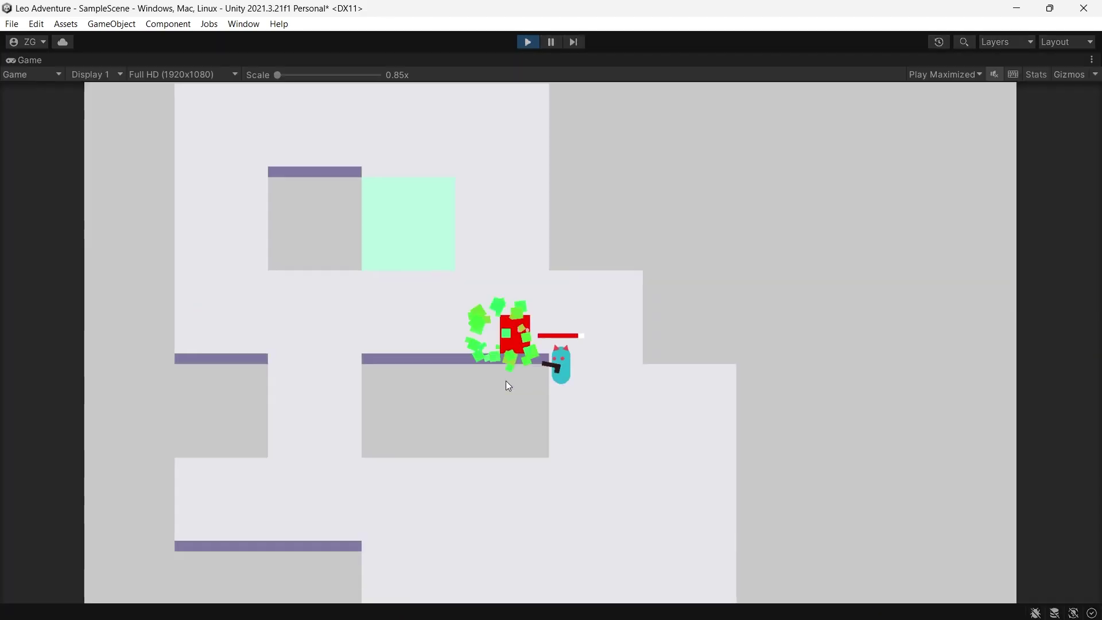
Step: Playtest Leo shooting enemies and moving through the level toward the medium enemy
{"action": "key", "text": "Right"}
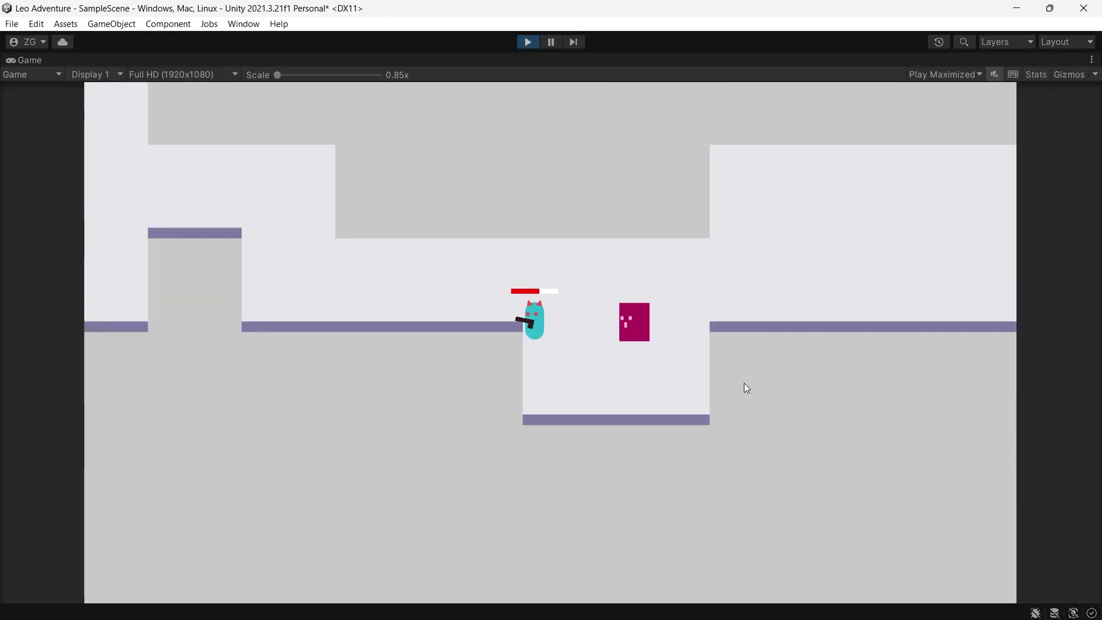
{"action": "key", "text": "Right"}
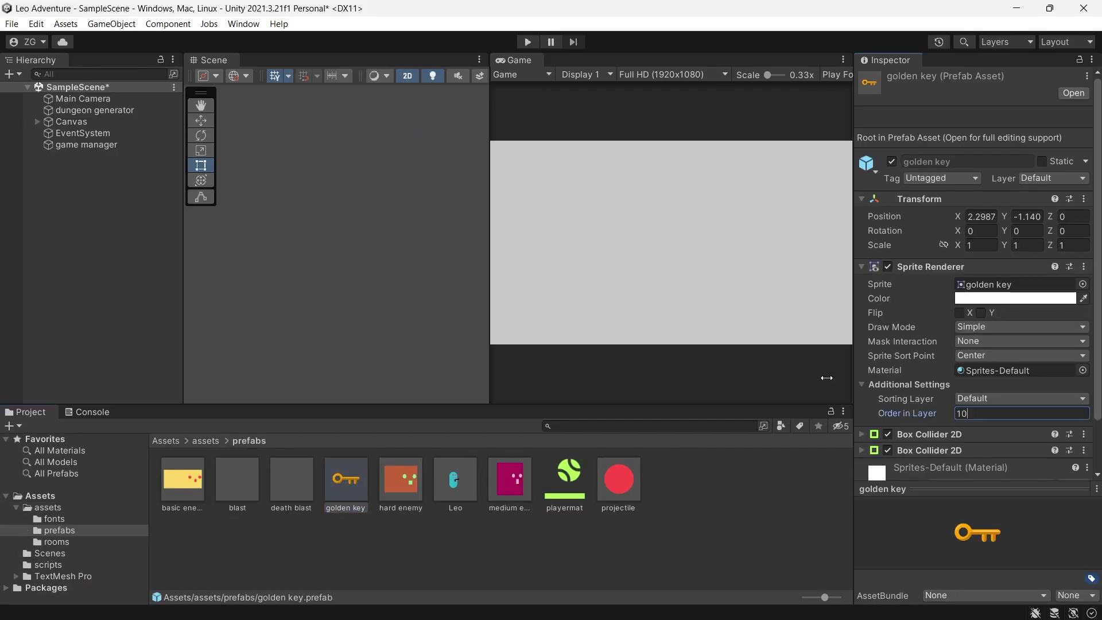
Step: With the golden key prefab's Order in Layer at 10, playtest fighting the hard enemies, collecting a key and climbing onward
{"action": "key", "text": "ctrl+p"}
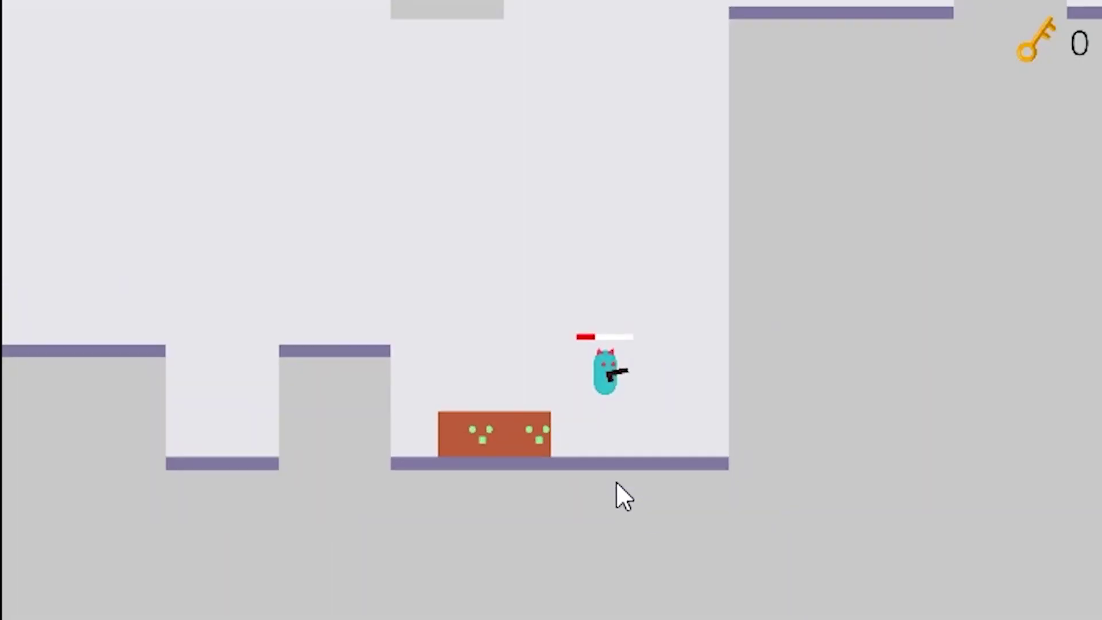
{"action": "key", "text": "a"}
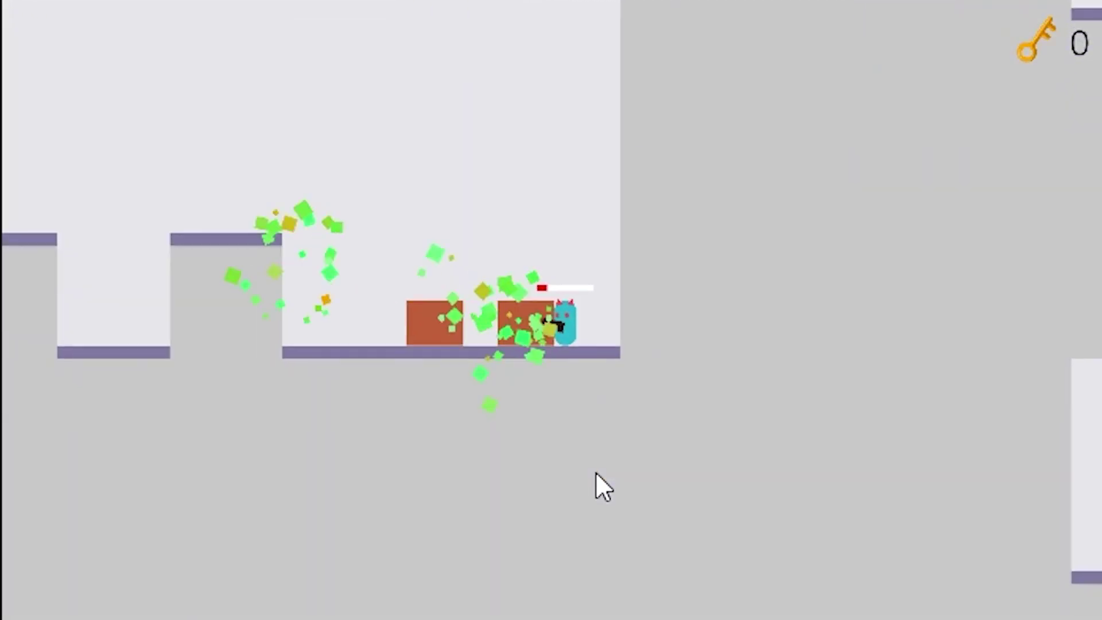
{"action": "key", "text": "d"}
{"action": "key", "text": "space"}
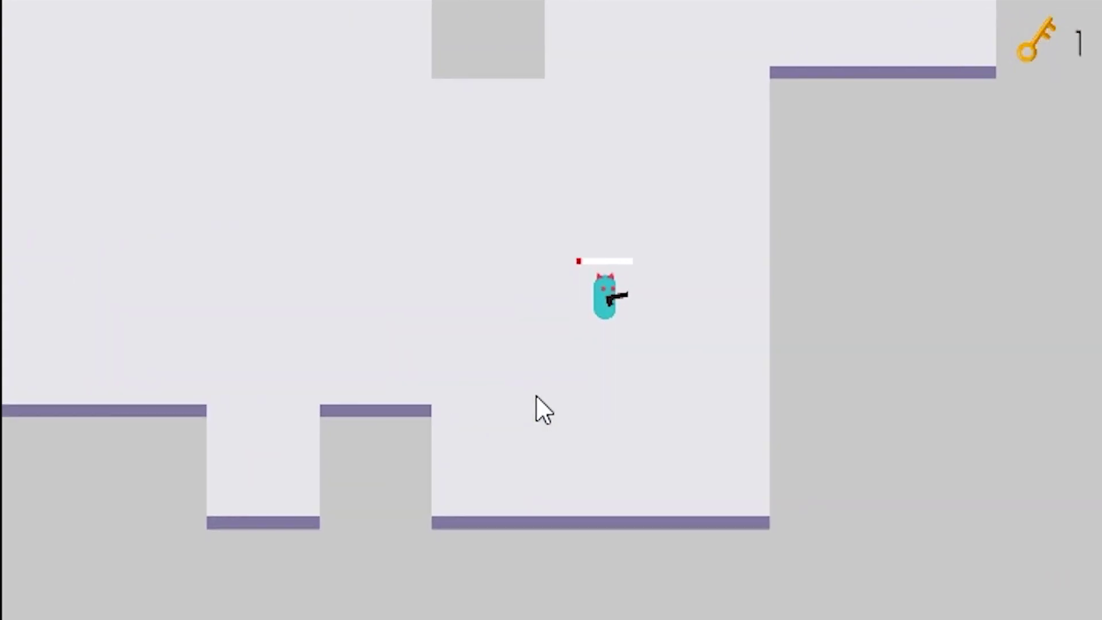
{"action": "key", "text": "d"}
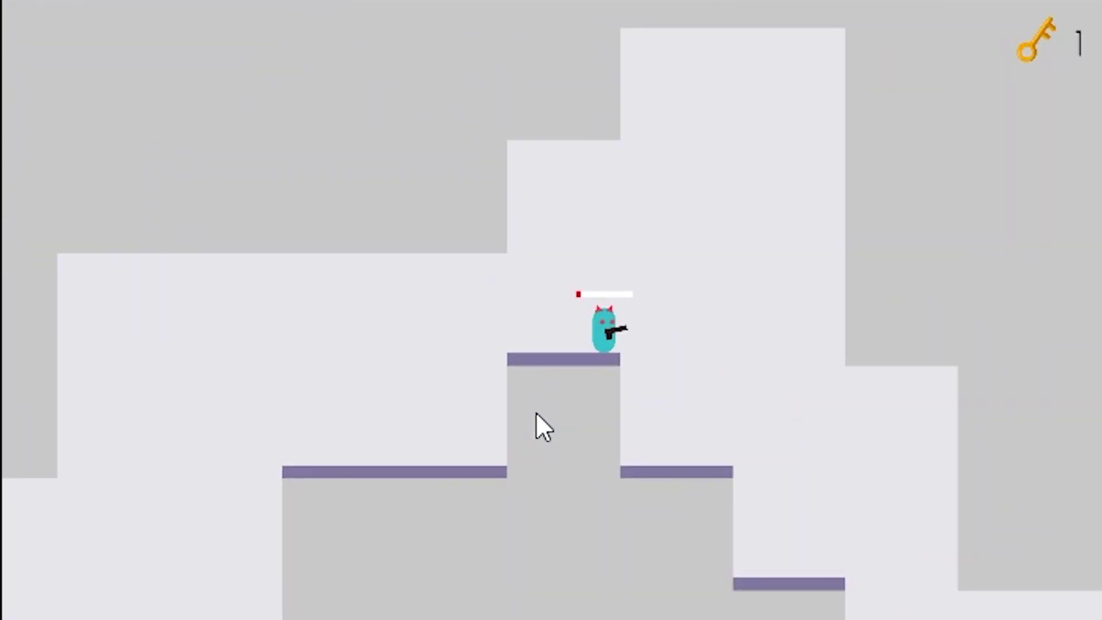
{"action": "key", "text": "space"}
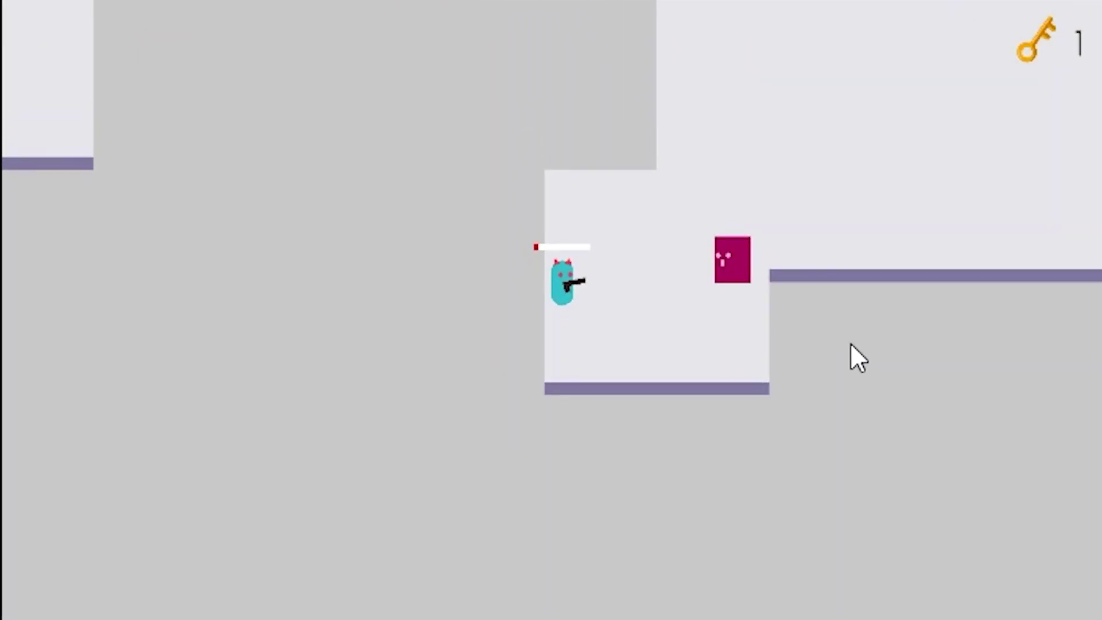
Step: Shoot the medium enemy near the raised ledge and jump toward the golden key it drops
{"action": "left_click", "coordinate": [849, 343]}
{"action": "key", "text": "d"}
{"action": "key", "text": "space"}
{"action": "left_click", "coordinate": [867, 352]}
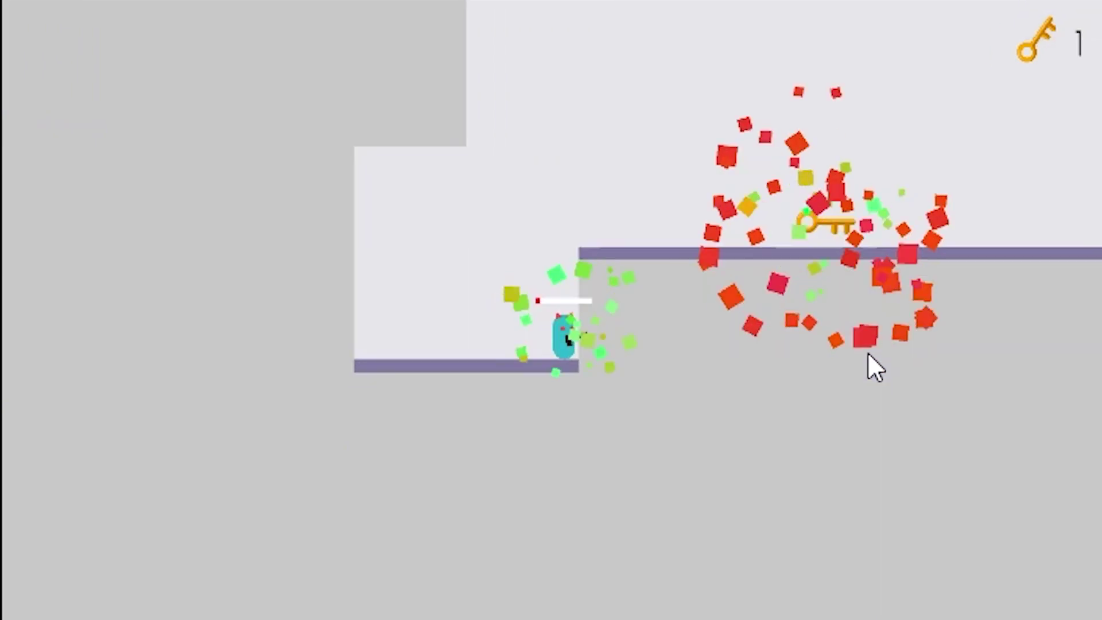
{"action": "key", "text": "space"}
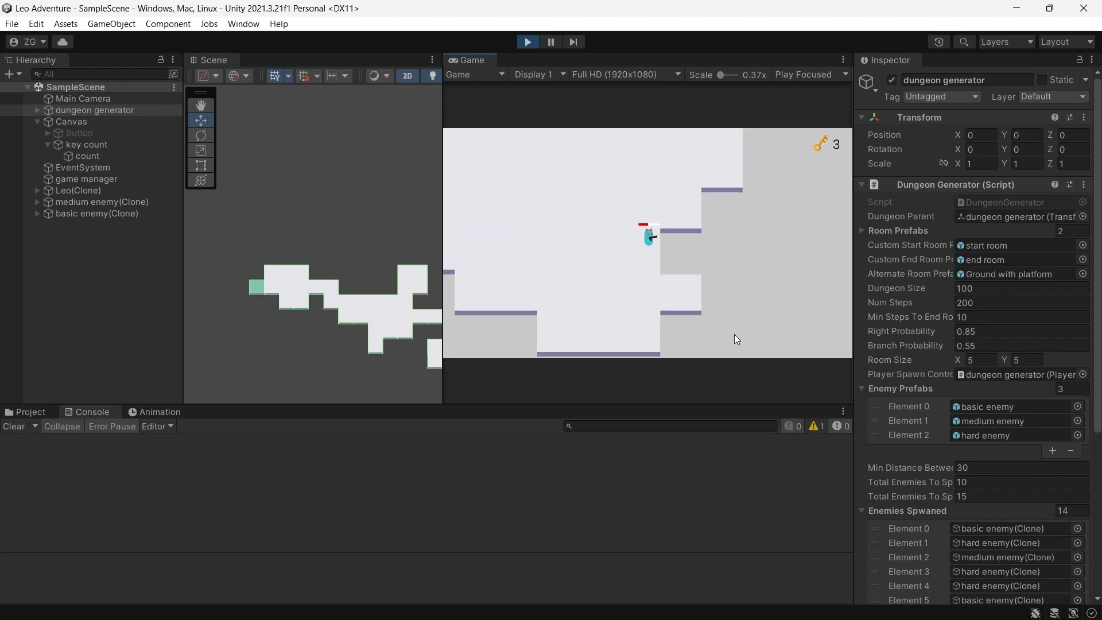
Step: Playtest in the editor layout, climbing the steps toward the medium and basic enemies and collecting keys to check the key counter
{"action": "key", "text": "d"}
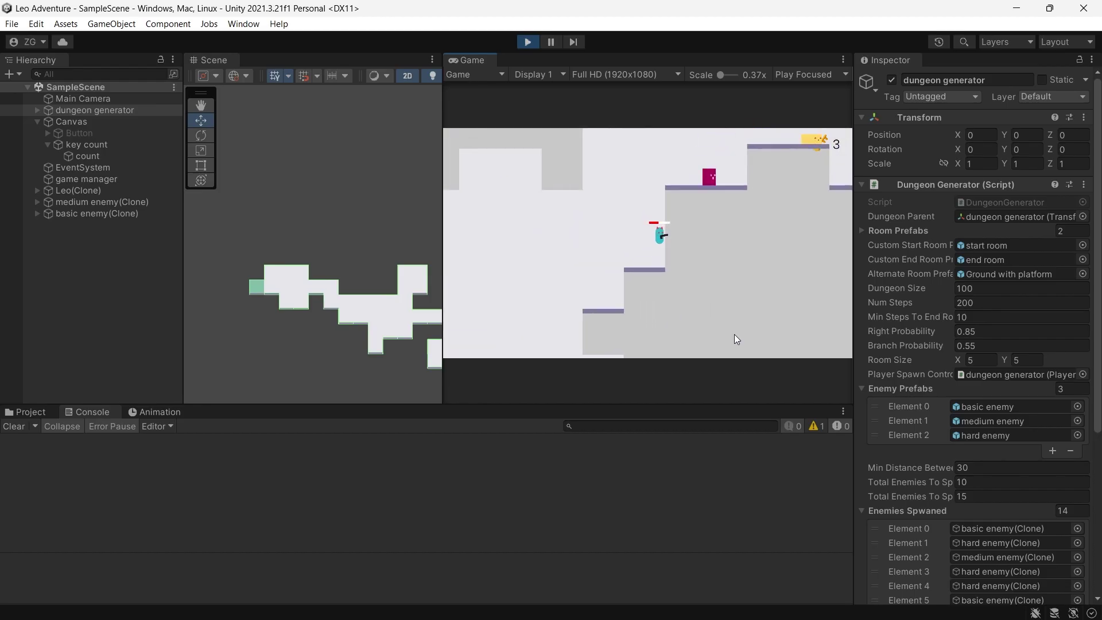
{"action": "left_click", "coordinate": [734, 334]}
{"action": "key", "text": "space"}
{"action": "key", "text": "d"}
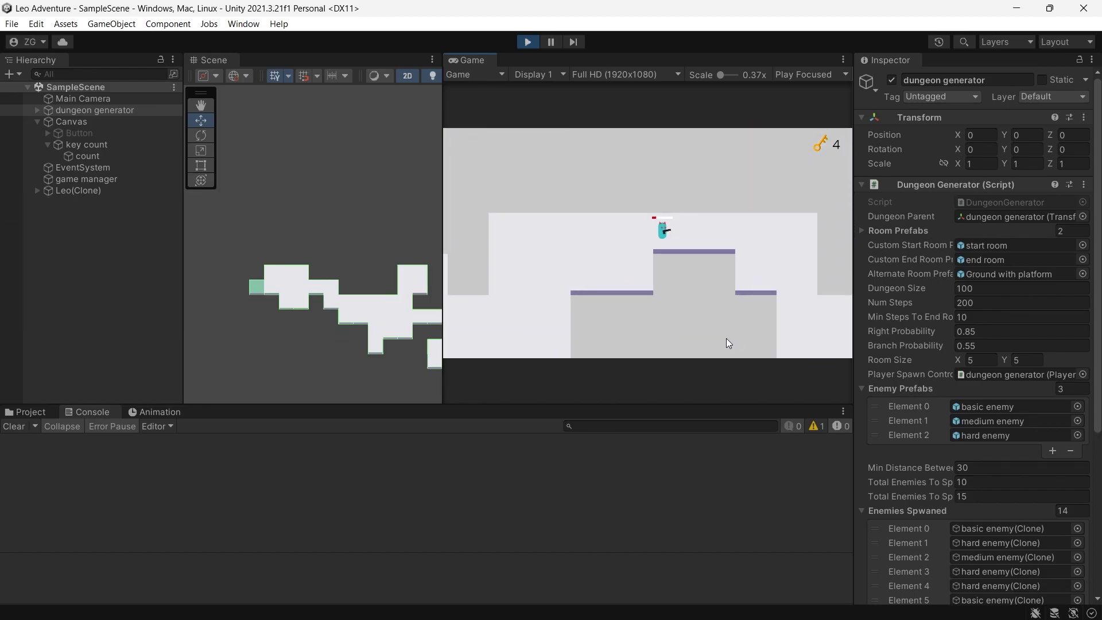
{"action": "key", "text": "d"}
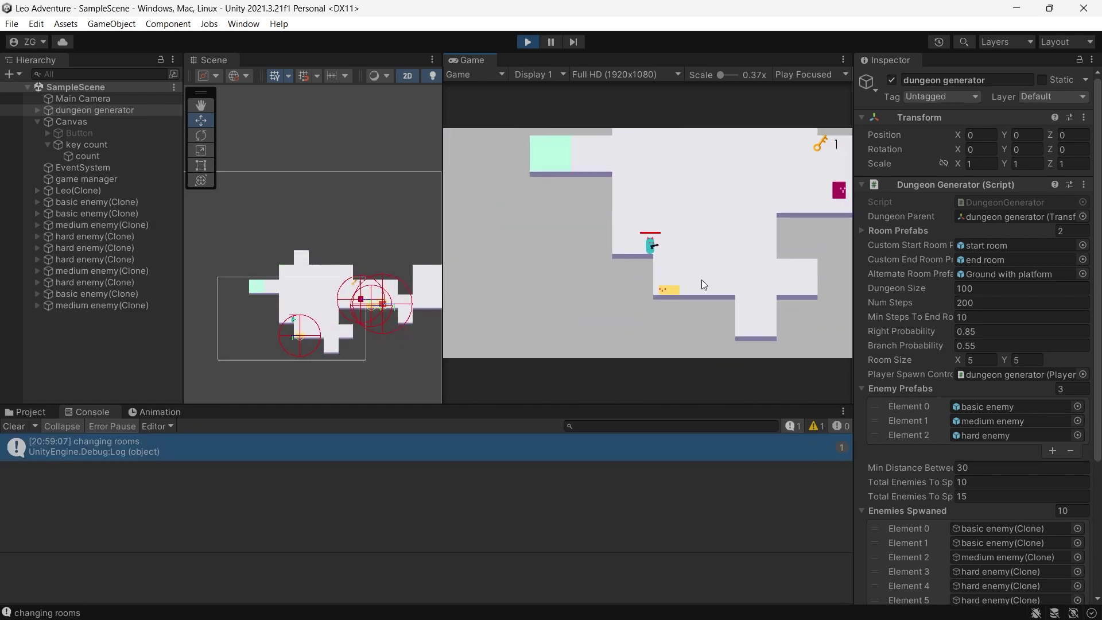
Step: Explore the newly generated room with Leo, shooting the basic, hard and medium enemies in search of more keys
{"action": "left_click", "coordinate": [706, 283]}
{"action": "key", "text": "d"}
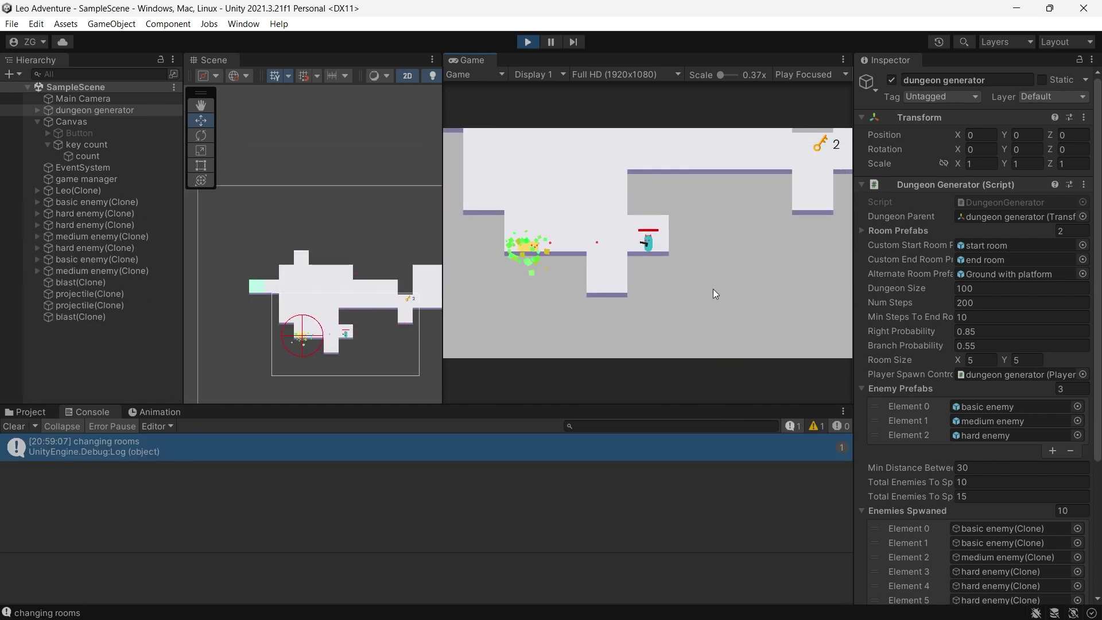
{"action": "key", "text": "d"}
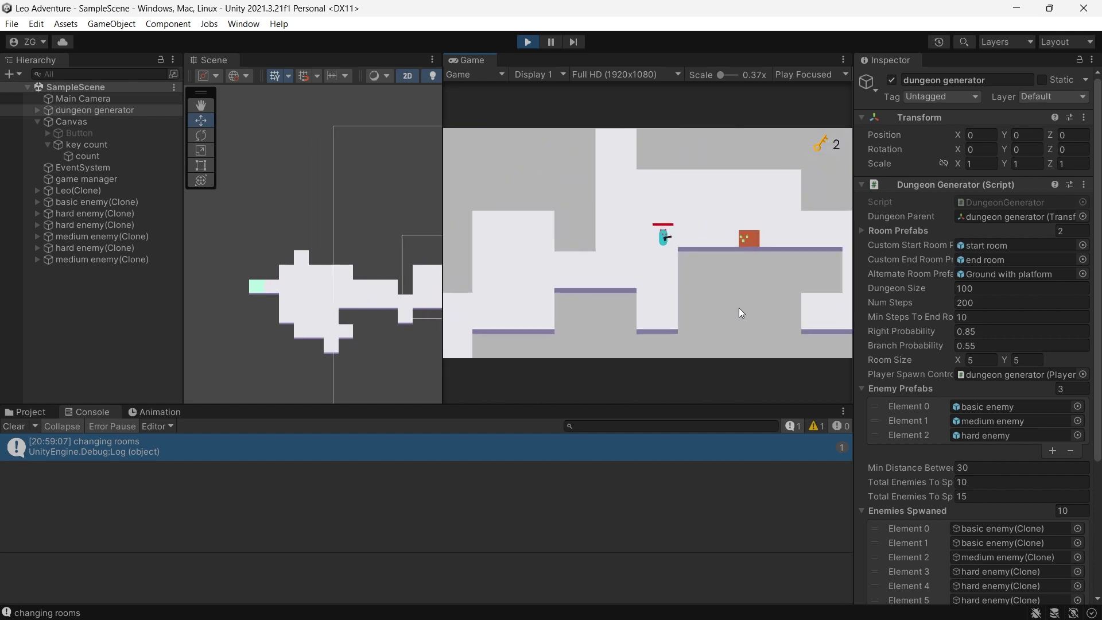
{"action": "key", "text": "d"}
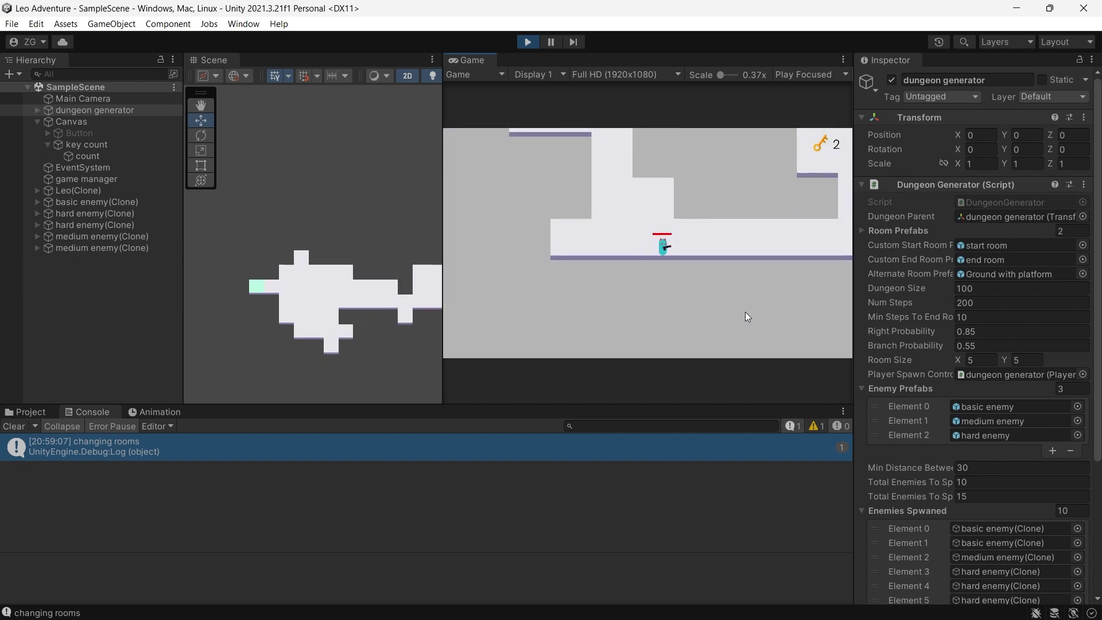
{"action": "key", "text": "d"}
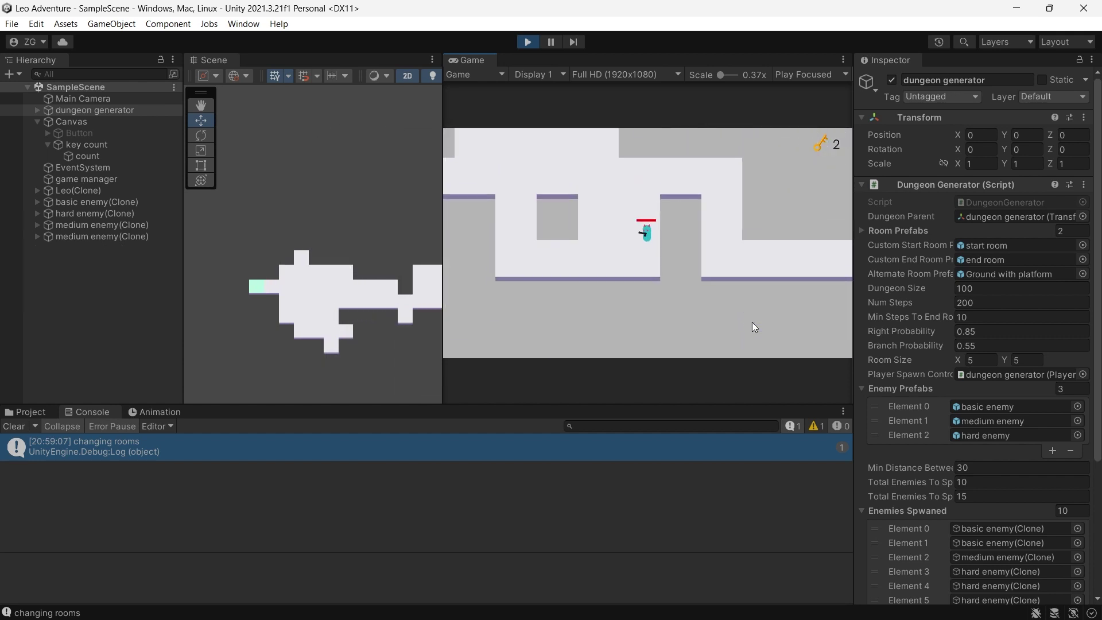
{"action": "key", "text": "a"}
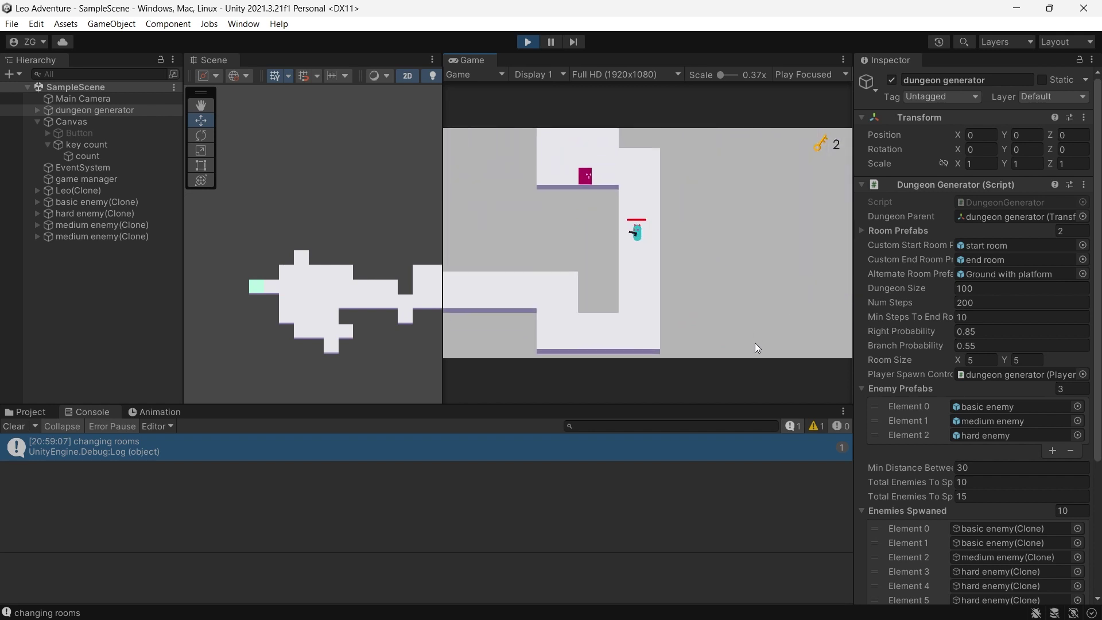
{"action": "key", "text": "d"}
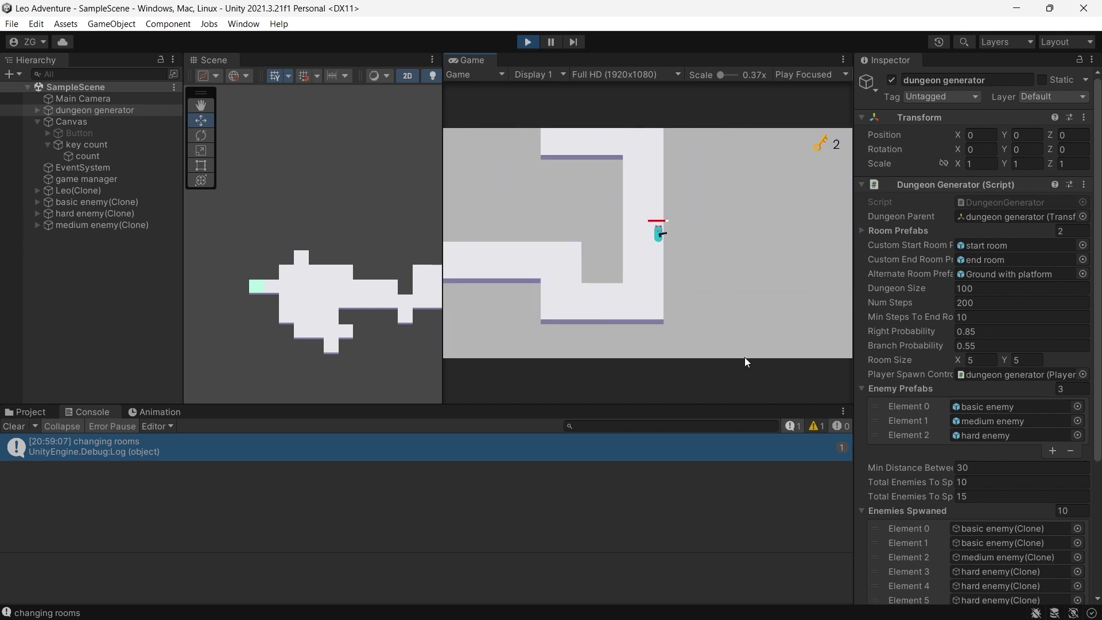
{"action": "key", "text": "d"}
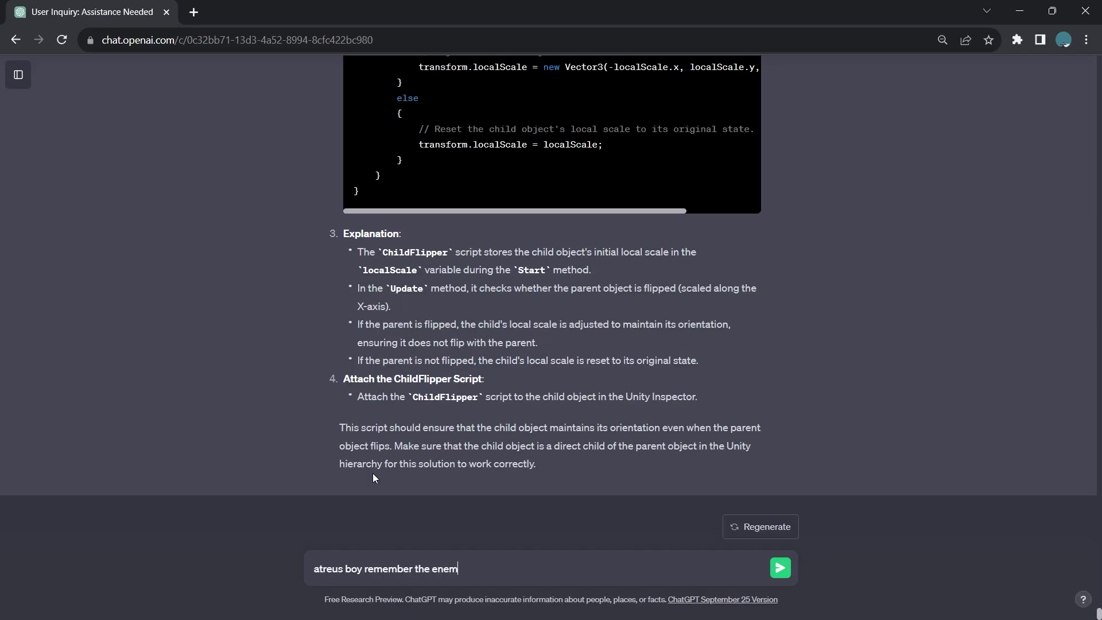
Step: Ask ChatGPT "atreus boy remember the enemy health script, there i want to add a red tint everytime the player takes damage."
{"action": "type", "text": "y health script, there i want to add a red tint everytime the player takes damage."}
{"action": "key", "text": "Return"}
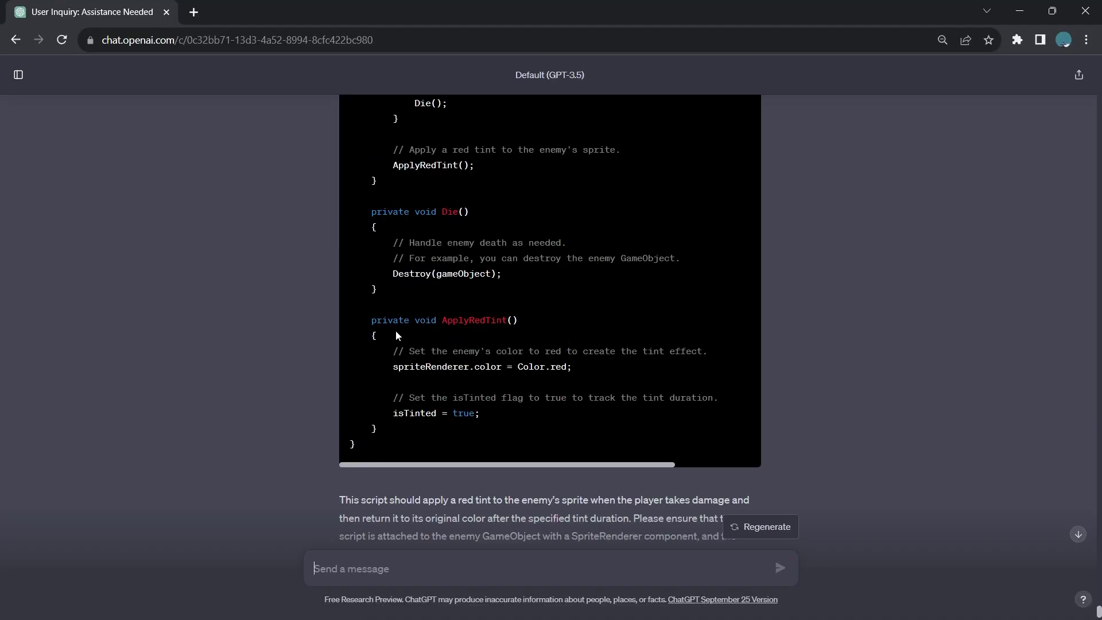
Step: Add the line "my_keys -= 3;" to the script and begin a Debug statement beneath it
{"action": "type", "text": "my_keys -= 3;"}
{"action": "key", "text": "Return"}
{"action": "type", "text": "Debug"}
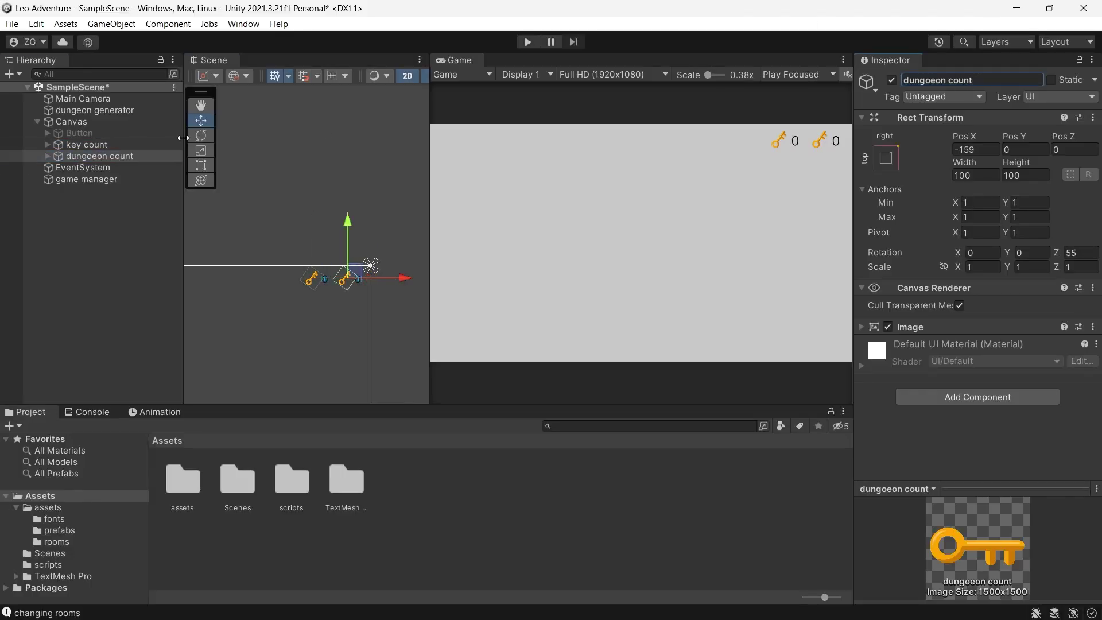
Step: Turn the dungoeon count element into a gate icon at Pos X -90, Pos Y -24 and adjust its count text
{"action": "left_click_drag", "start_coordinate": [349, 274], "coordinate": [346, 279]}
{"action": "scroll", "coordinate": [347, 275], "scroll_direction": "up", "scroll_amount": 3}
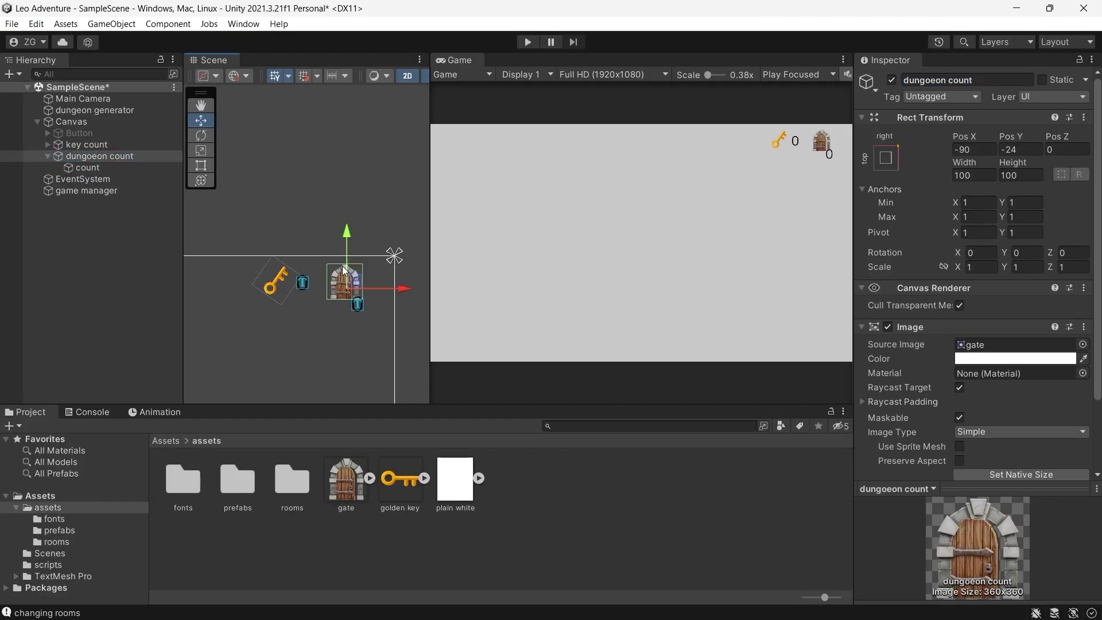
{"action": "left_click", "coordinate": [364, 320]}
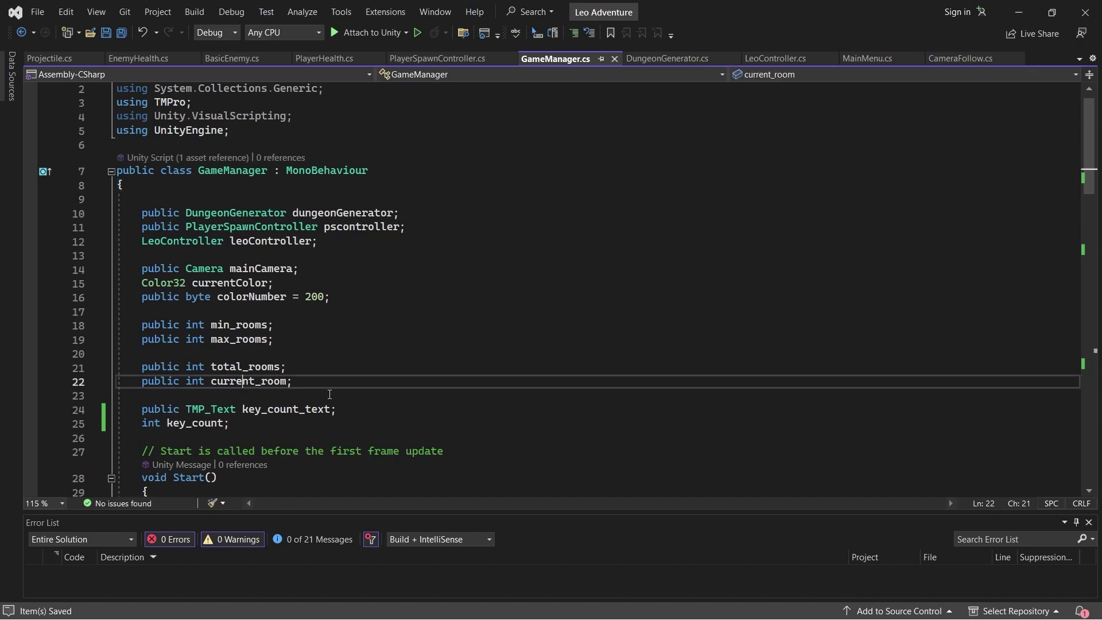
Step: Declare a public TMP_Text variable named room_count_text below key_count_text in GameManager.cs
{"action": "scroll", "coordinate": [365, 301], "scroll_direction": "down", "scroll_amount": 9}
{"action": "scroll", "coordinate": [365, 301], "scroll_direction": "up", "scroll_amount": 7}
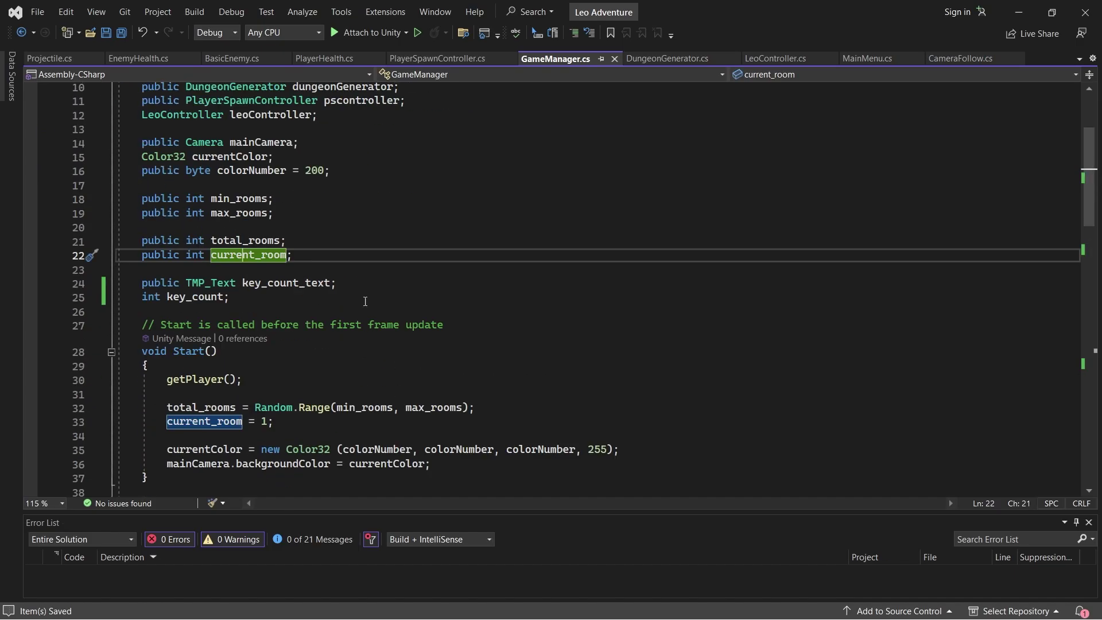
{"action": "type", "text": "MP_Text room_count_text;"}
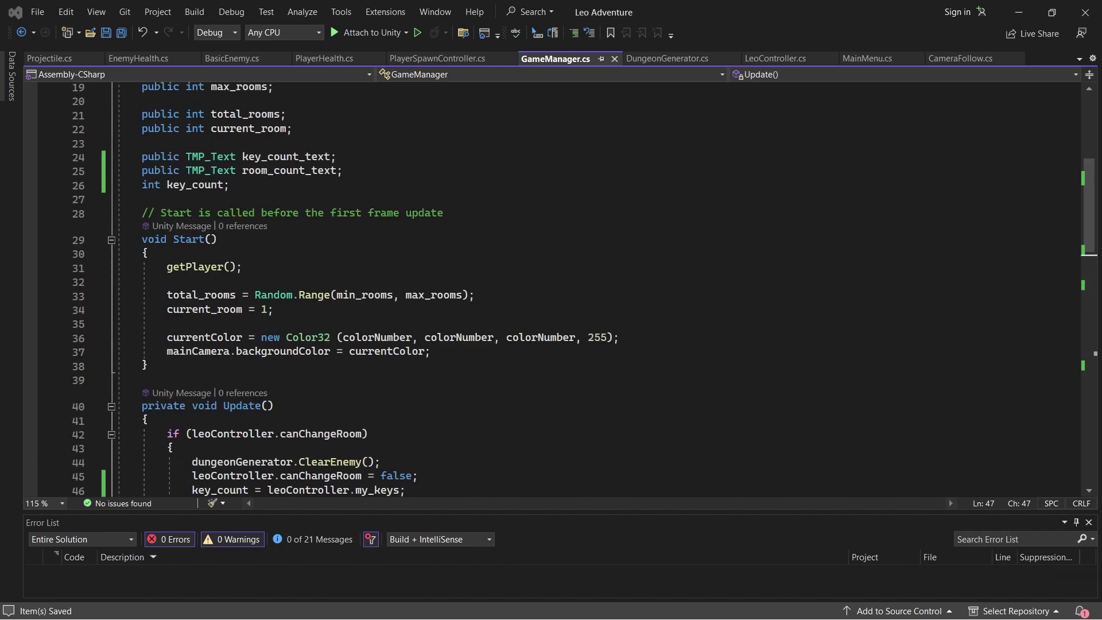
Step: Switch to Unity, inspect the game manager's Room_count_text reference and run a playtest
{"action": "key", "text": "alt+Tab"}
{"action": "left_click", "coordinate": [86, 179]}
{"action": "left_click", "coordinate": [98, 202]}
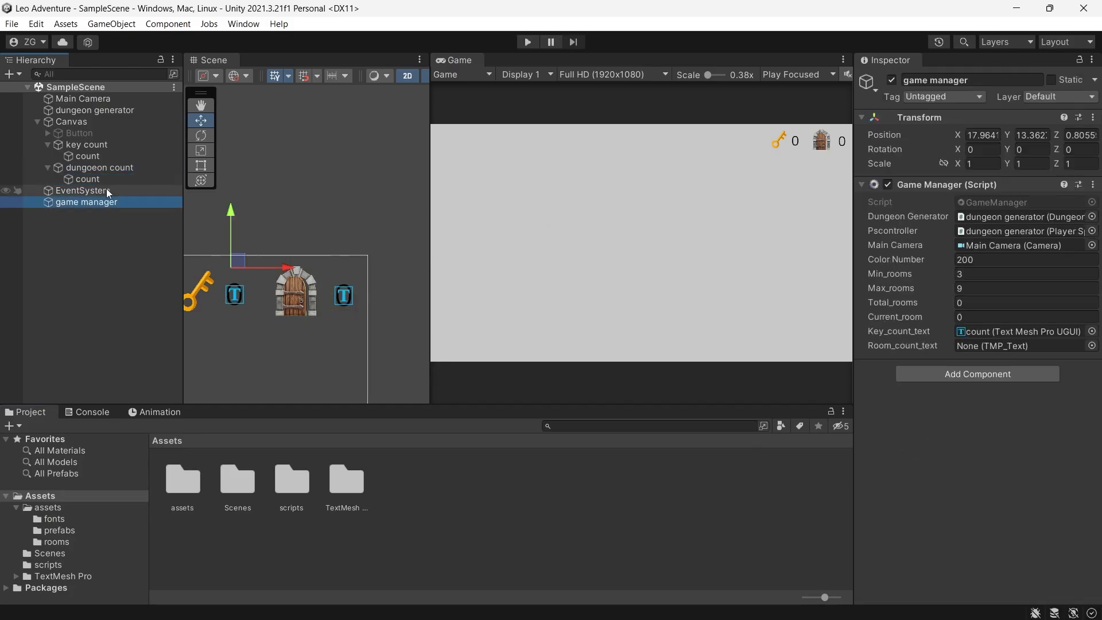
{"action": "key", "text": "ctrl+p"}
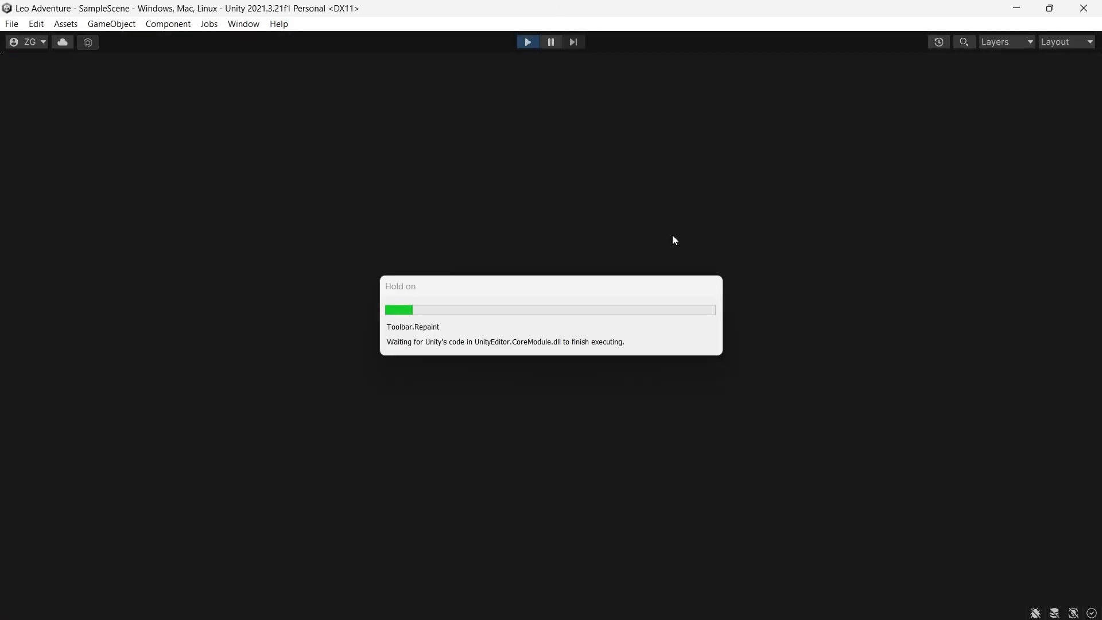
{"action": "key", "text": "a"}
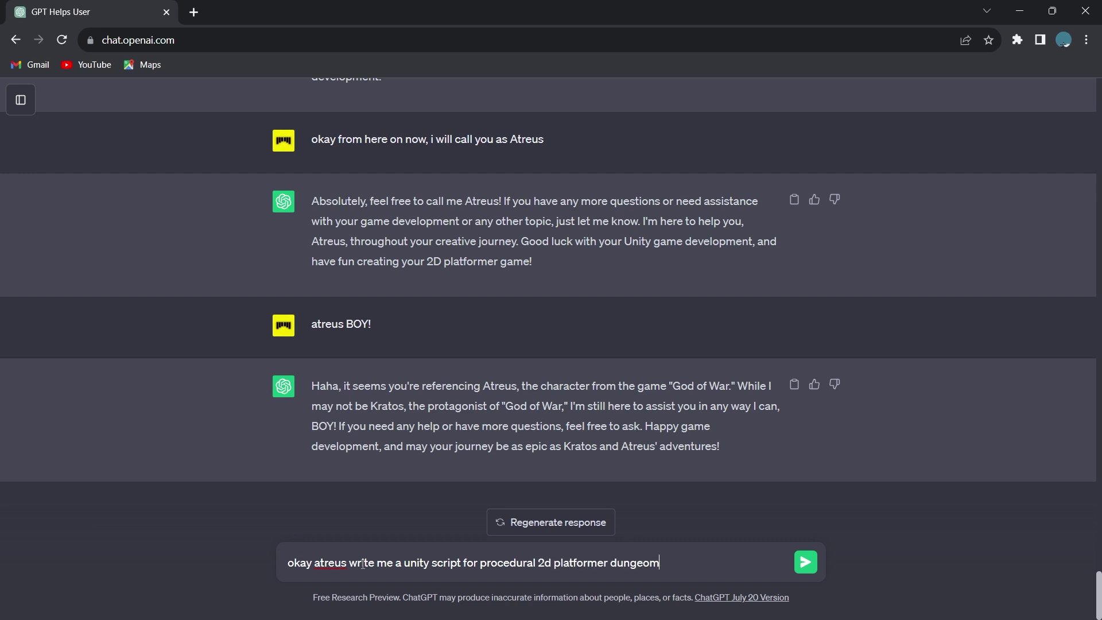
Step: Ask ChatGPT for a procedural 2d platformer dungeon generator script, and tell it to take the starting room from the dungeon and the player there
{"action": "type", "text": "ator"}
{"action": "key", "text": "Return"}
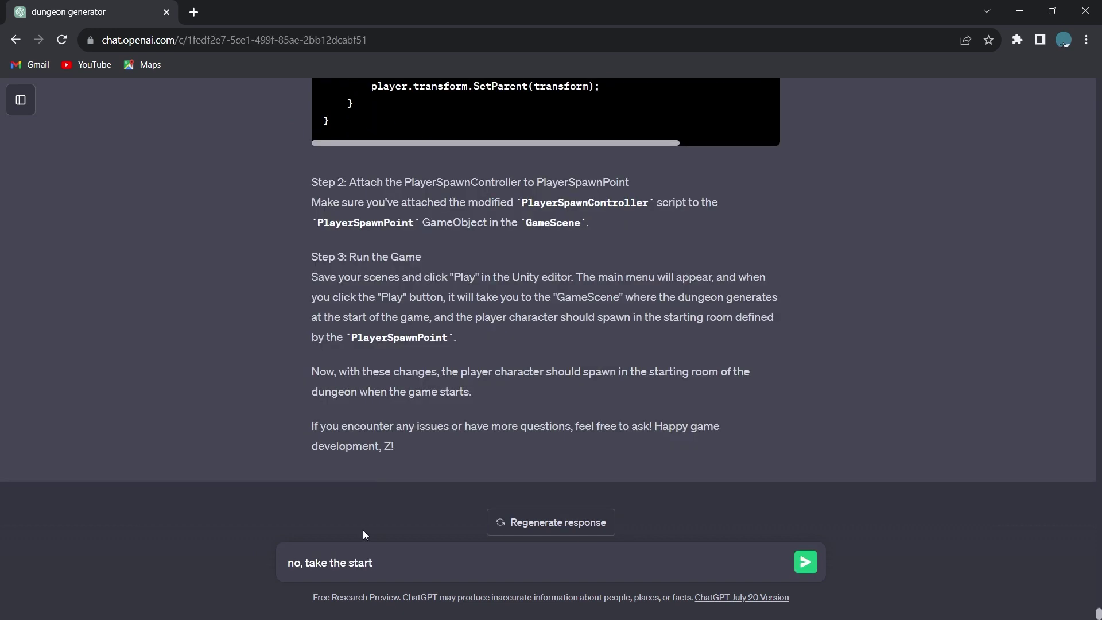
{"action": "type", "text": "ing room from the dungeon and the player there"}
{"action": "key", "text": "Return"}
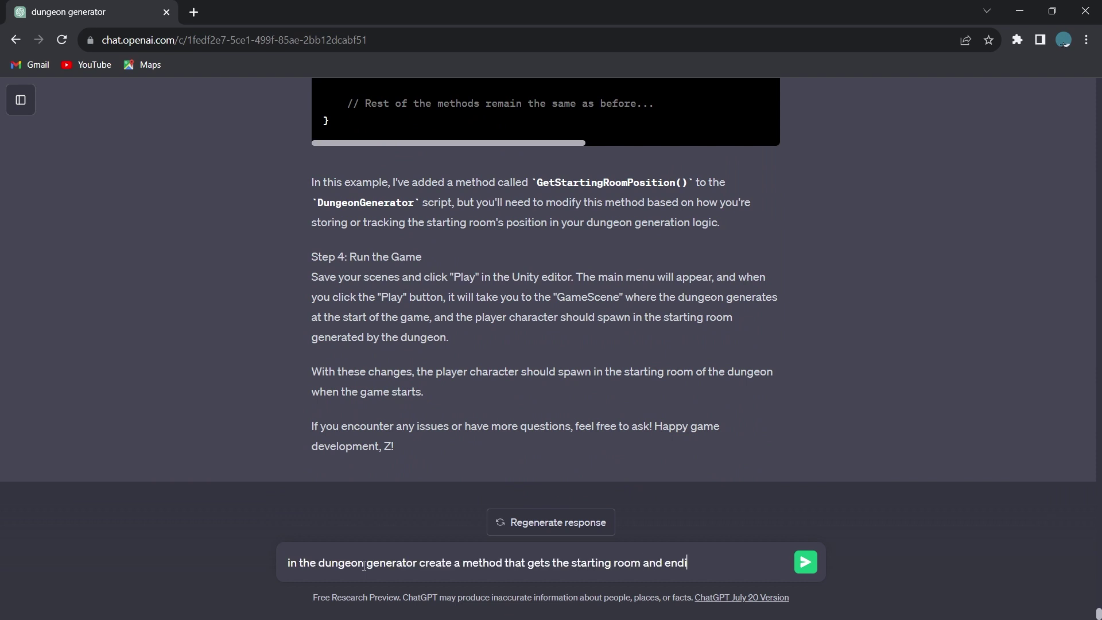
Step: Ask ChatGPT for a dungeon generator method getting the starting and ending room positions after generation, using the already existing start room and end room variables
{"action": "type", "text": "ng room position once the dungeon is generated"}
{"action": "key", "text": "Return"}
{"action": "type", "text": "use the already existing "}
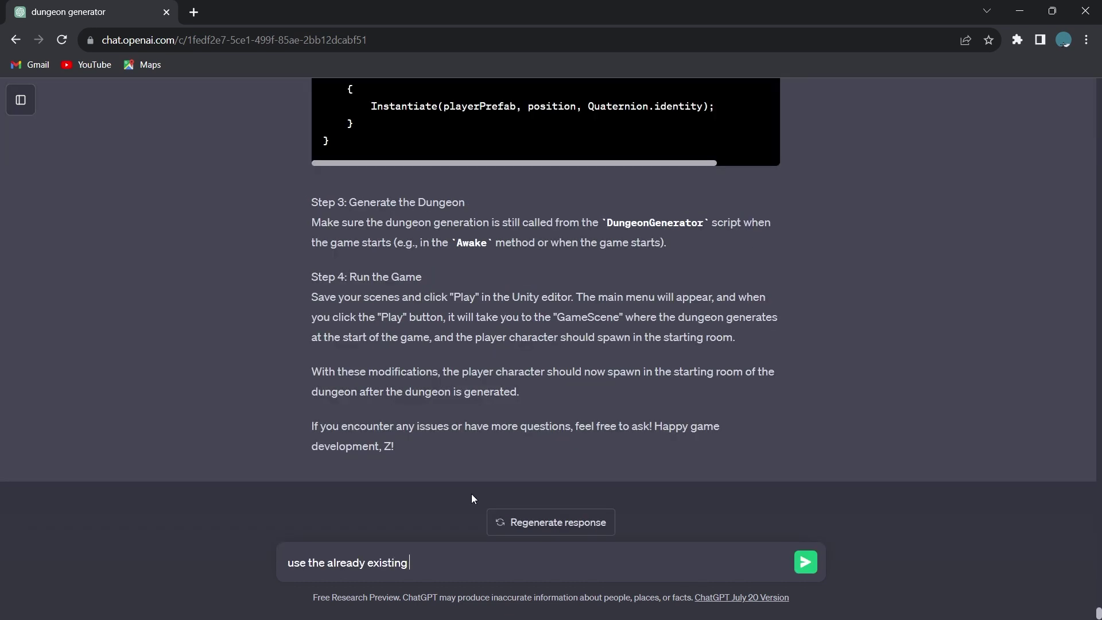
{"action": "type", "text": "start room and end room variables as we discuss e"}
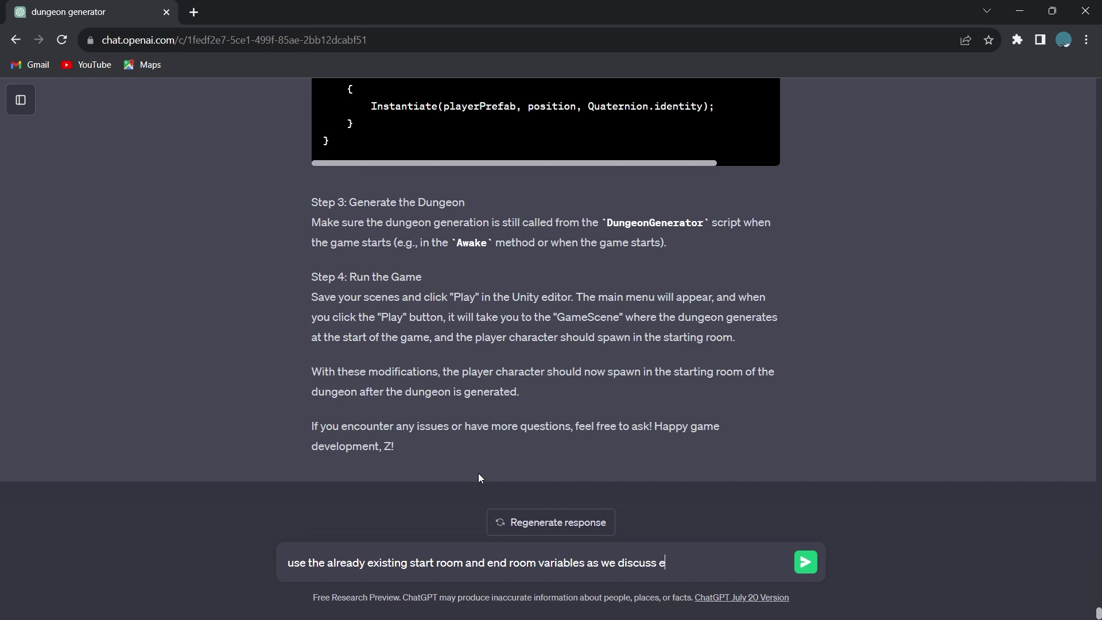
{"action": "type", "text": "d before"}
{"action": "key", "text": "Return"}
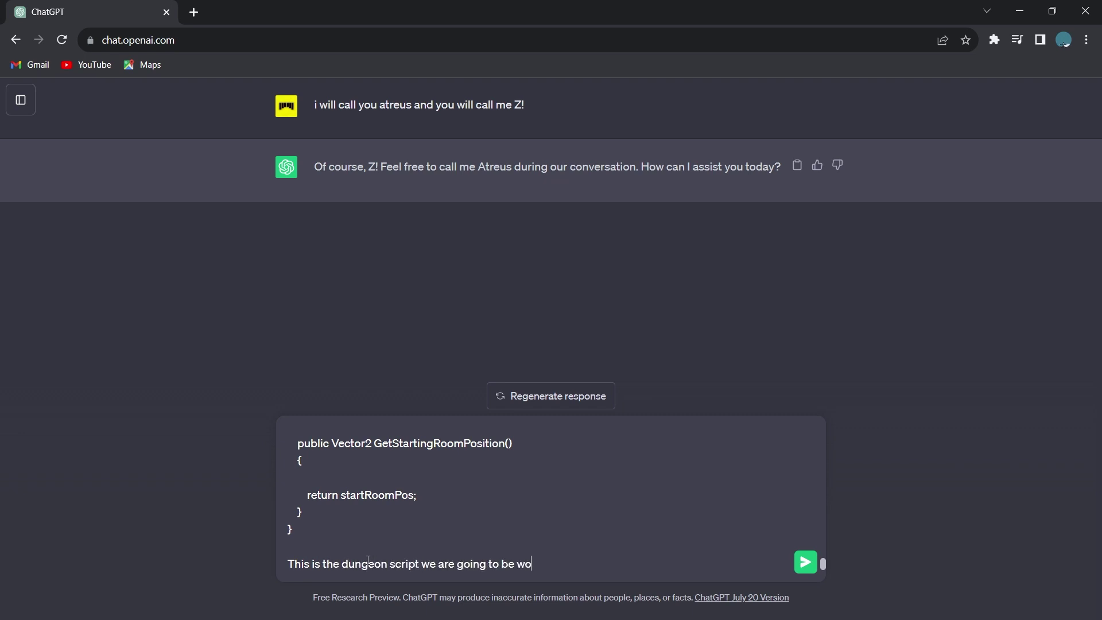
Step: Send ChatGPT the dungeon script with the note "This is the dungeon script we are going to be working with"
{"action": "key", "text": "BackSpace"}
{"action": "key", "text": "BackSpace"}
{"action": "key", "text": "Return"}
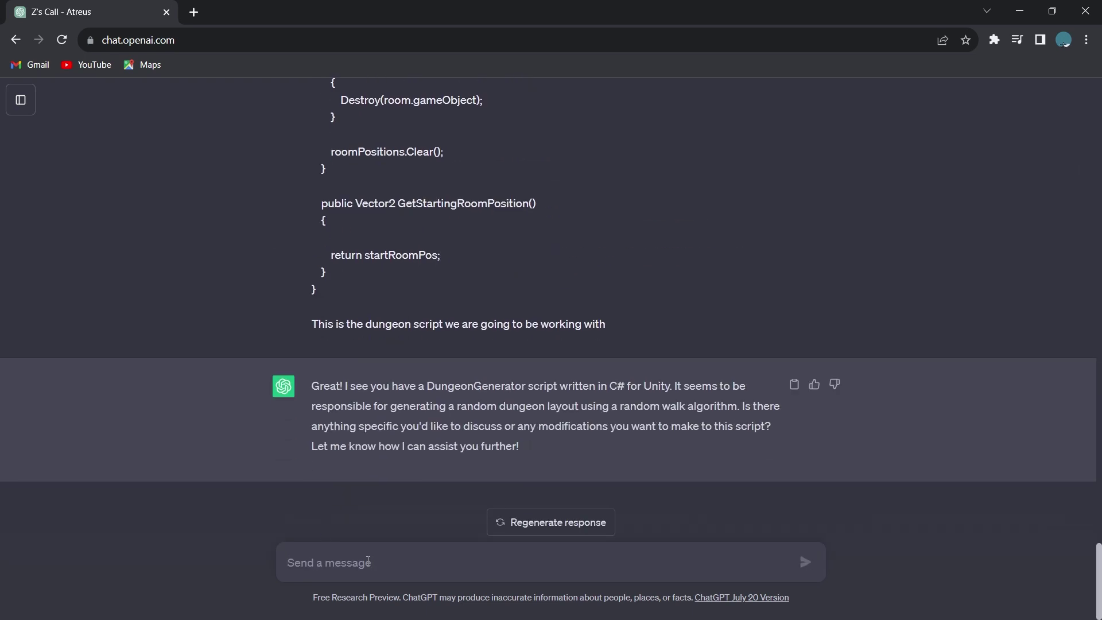
Step: Tell ChatGPT the algorithm should not generate any rooms directly below the starting room, and review its modified TakeRandomStep method
{"action": "scroll", "coordinate": [370, 557], "scroll_direction": "up", "scroll_amount": 15}
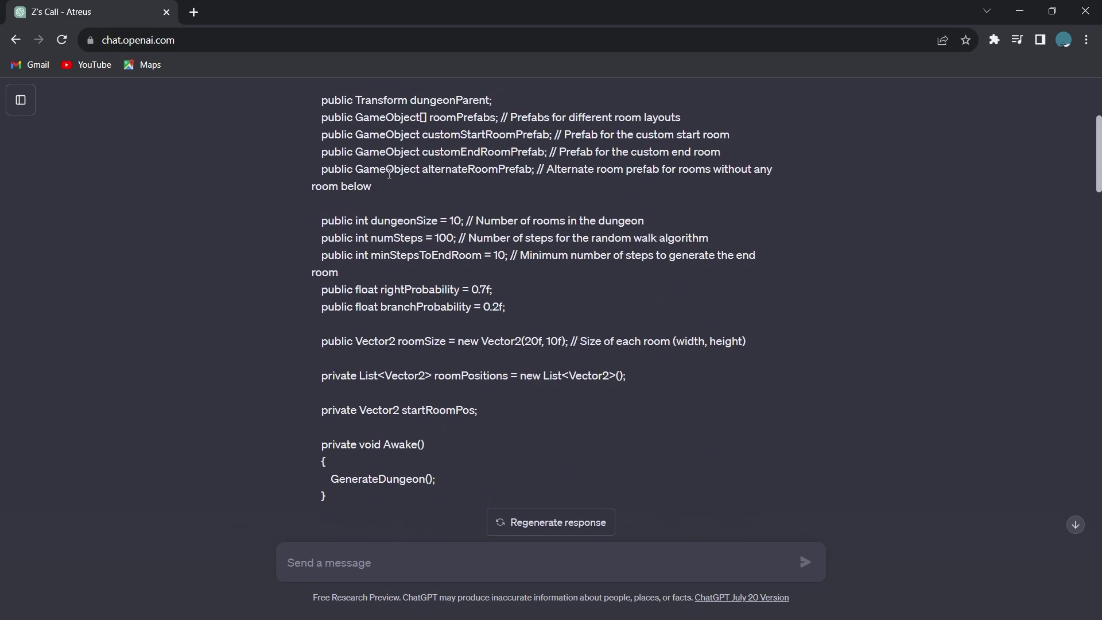
{"action": "scroll", "coordinate": [361, 243], "scroll_direction": "down", "scroll_amount": 4}
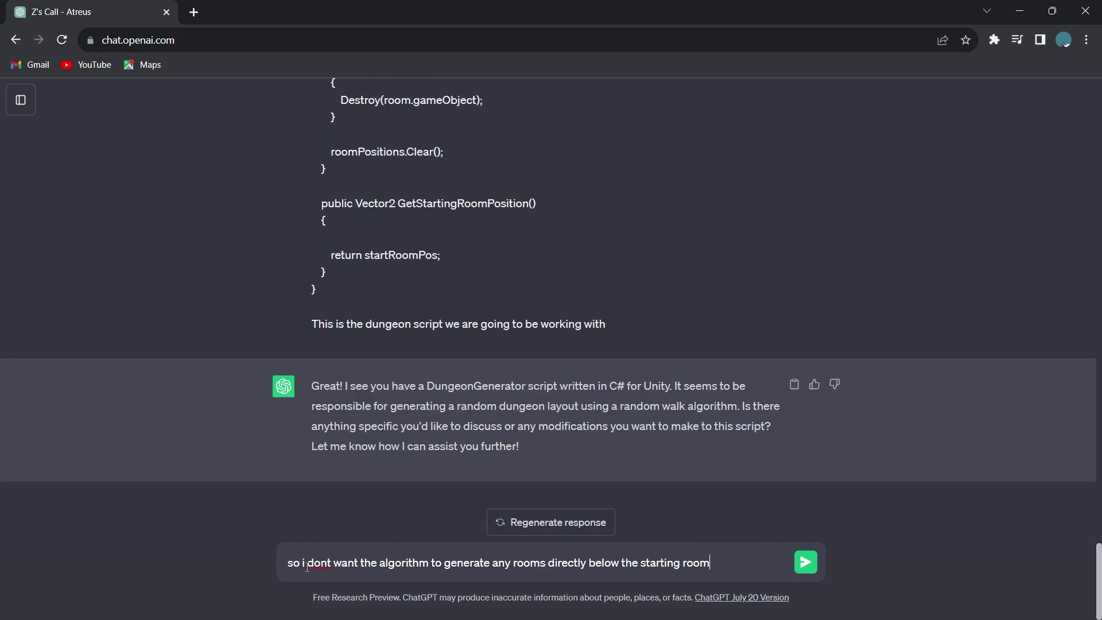
{"action": "key", "text": "Return"}
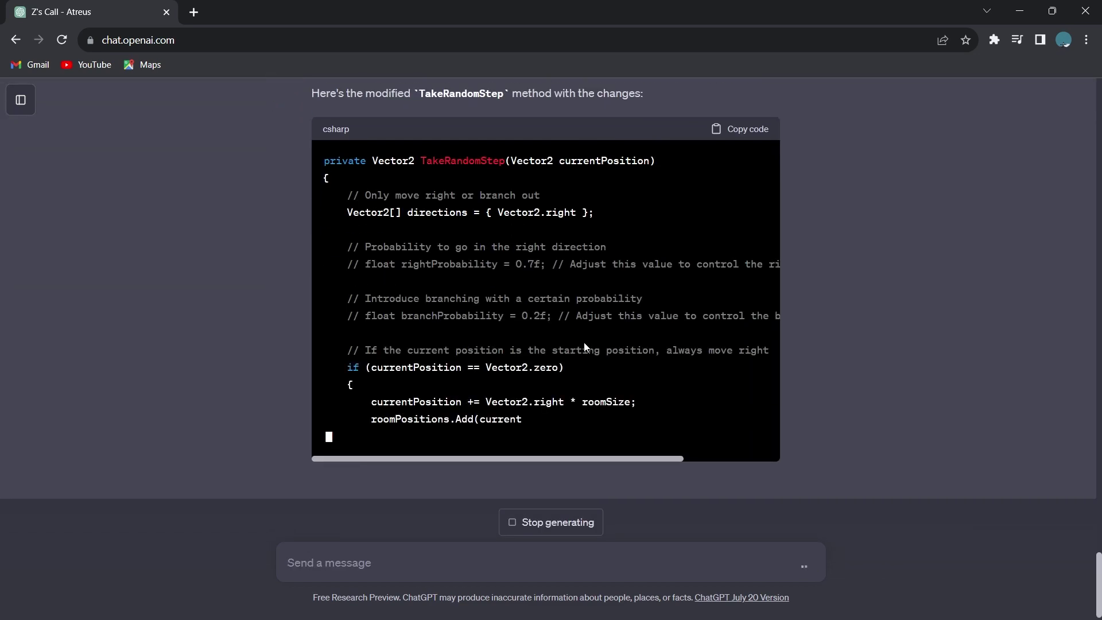
{"action": "scroll", "coordinate": [607, 182], "scroll_direction": "up", "scroll_amount": 7}
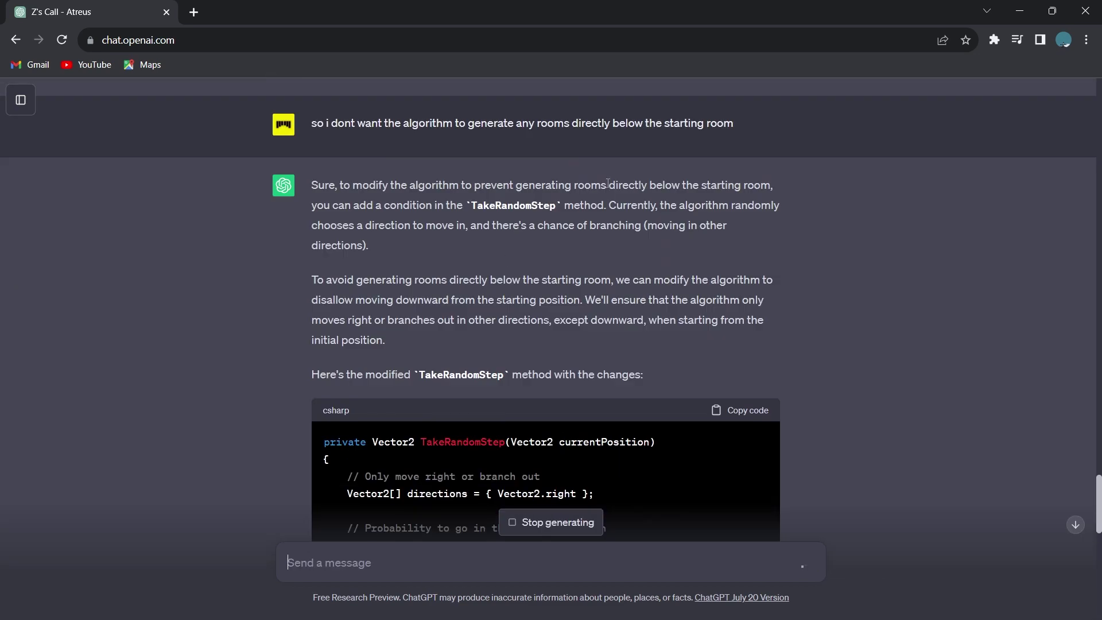
{"action": "scroll", "coordinate": [576, 220], "scroll_direction": "down", "scroll_amount": 15}
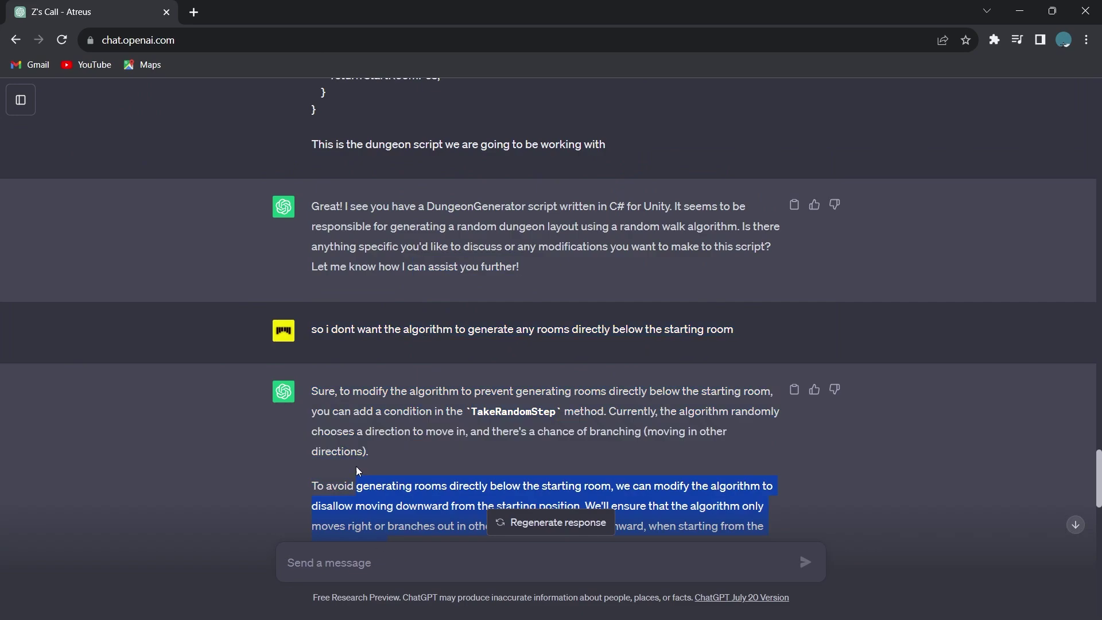
Step: Submit the dungeon script with its introductory note in the chat again, followed by the request for no rooms directly below the starting room
{"action": "type", "text": "This is the dungeon script we are going to be working with"}
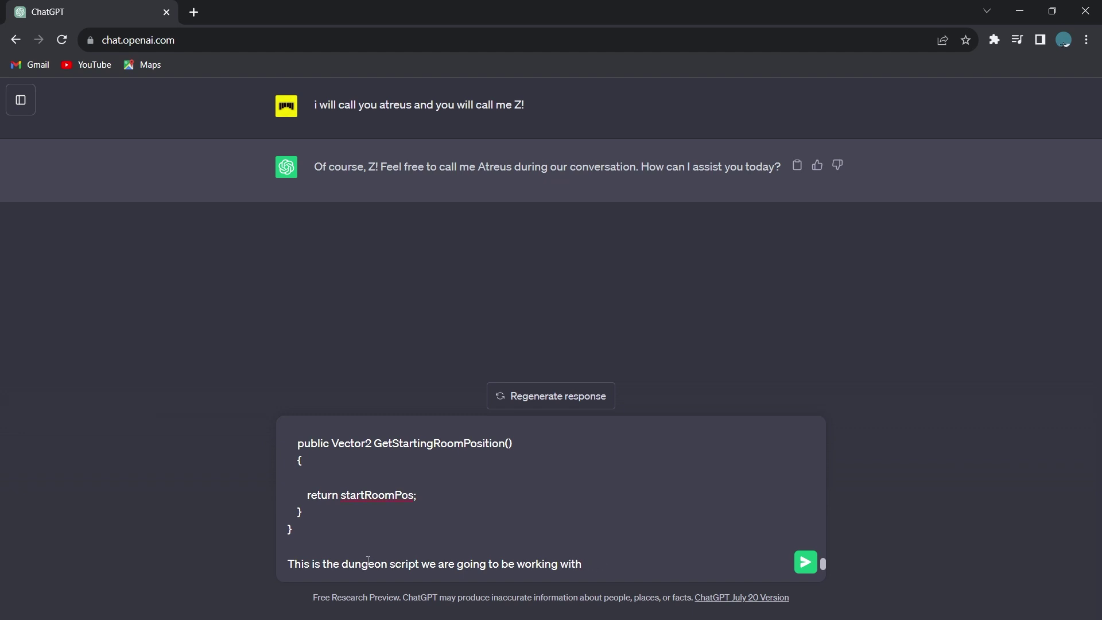
{"action": "key", "text": "Return"}
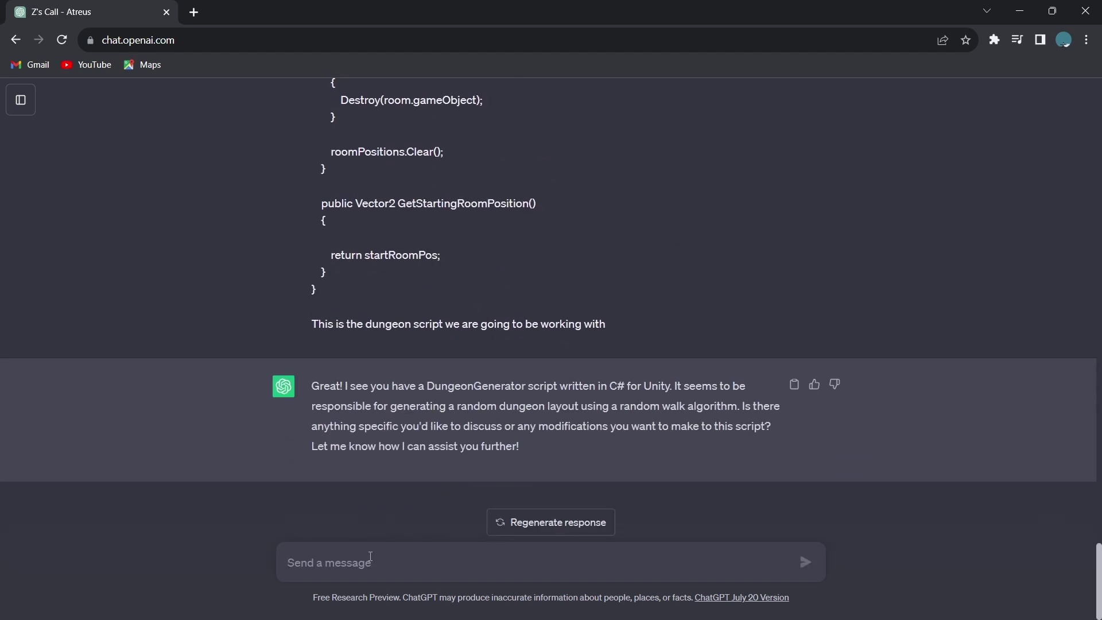
{"action": "type", "text": "so i dont want the algorithm to generate any rooms directly below the starting room"}
{"action": "key", "text": "Return"}
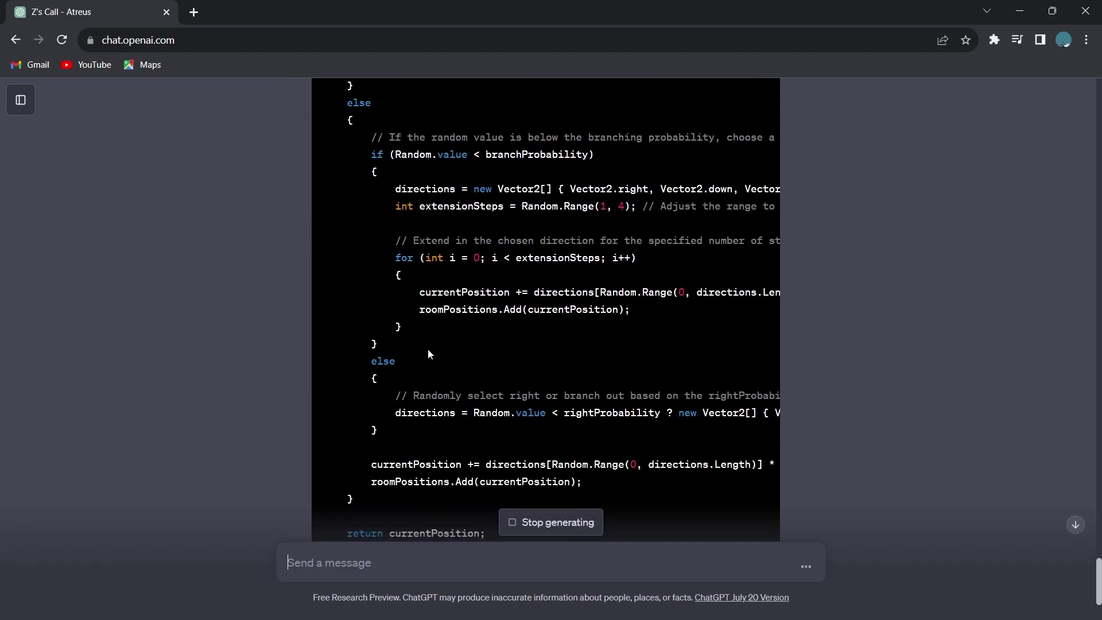
{"action": "scroll", "coordinate": [555, 228], "scroll_direction": "up", "scroll_amount": 15}
Step: Switch to Visual Studio, replace the TakeRandomStep method in DungeonGenerator.cs with ChatGPT's version, save the script and switch to Unity
{"action": "key", "text": "alt+Tab"}
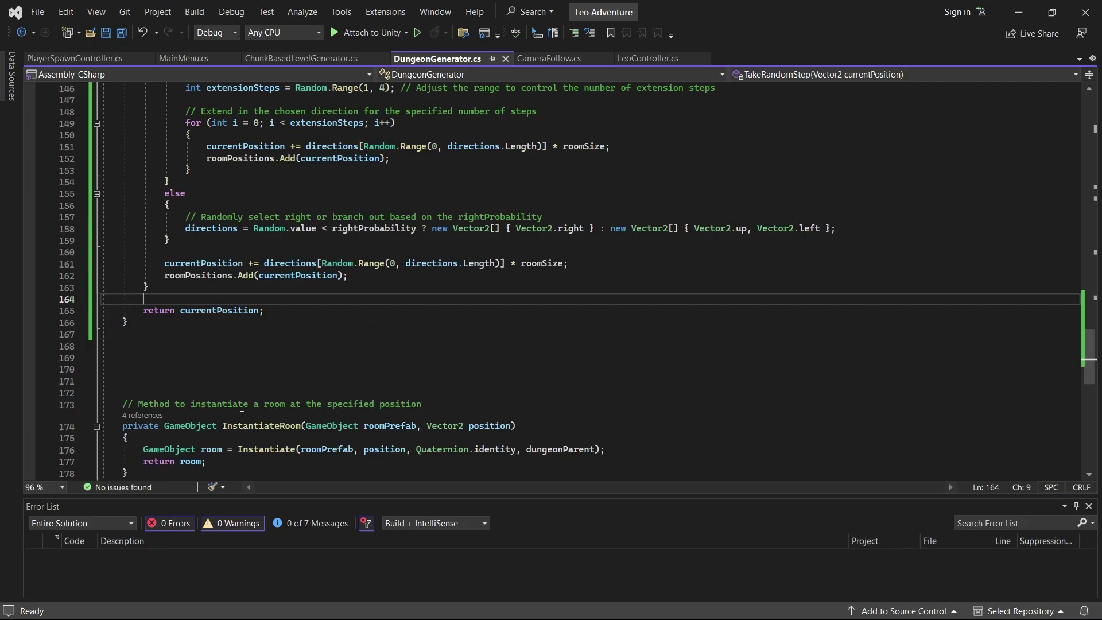
{"action": "left_click_drag", "start_coordinate": [115, 328], "coordinate": [123, 112]}
{"action": "key", "text": "ctrl+v"}
{"action": "key", "text": "alt+Tab"}
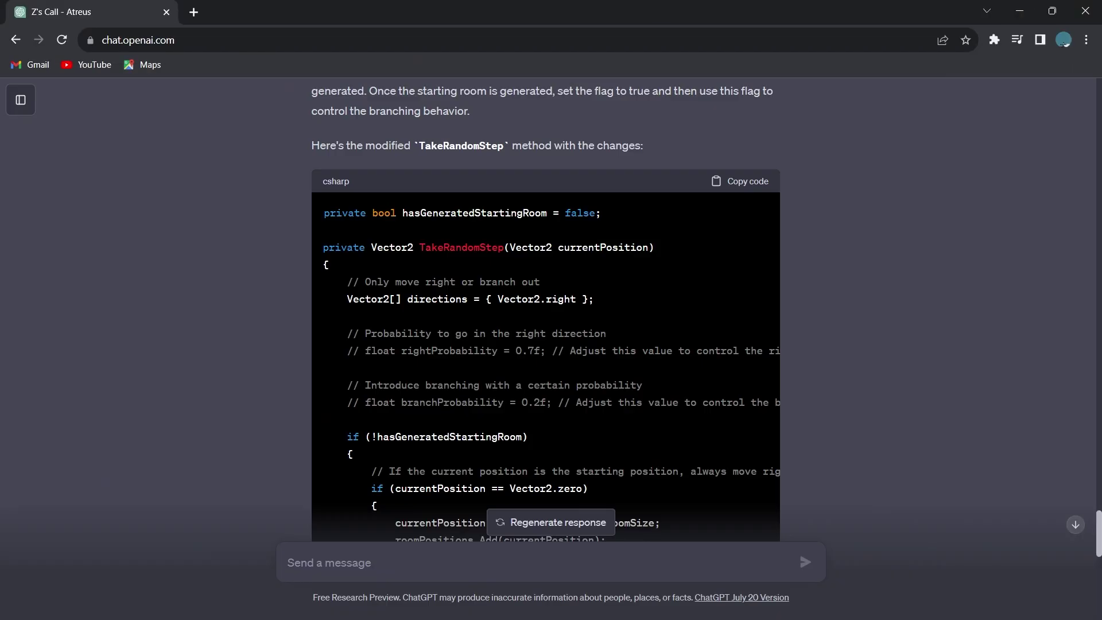
{"action": "key", "text": "alt+Tab"}
{"action": "key", "text": "ctrl+s"}
{"action": "key", "text": "alt+Tab"}
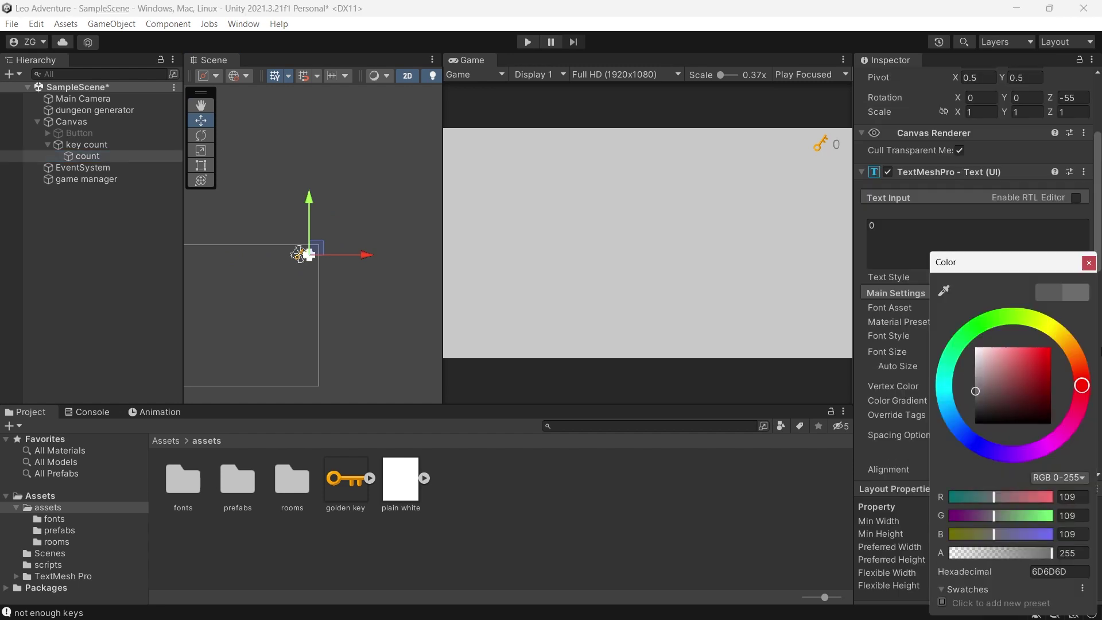